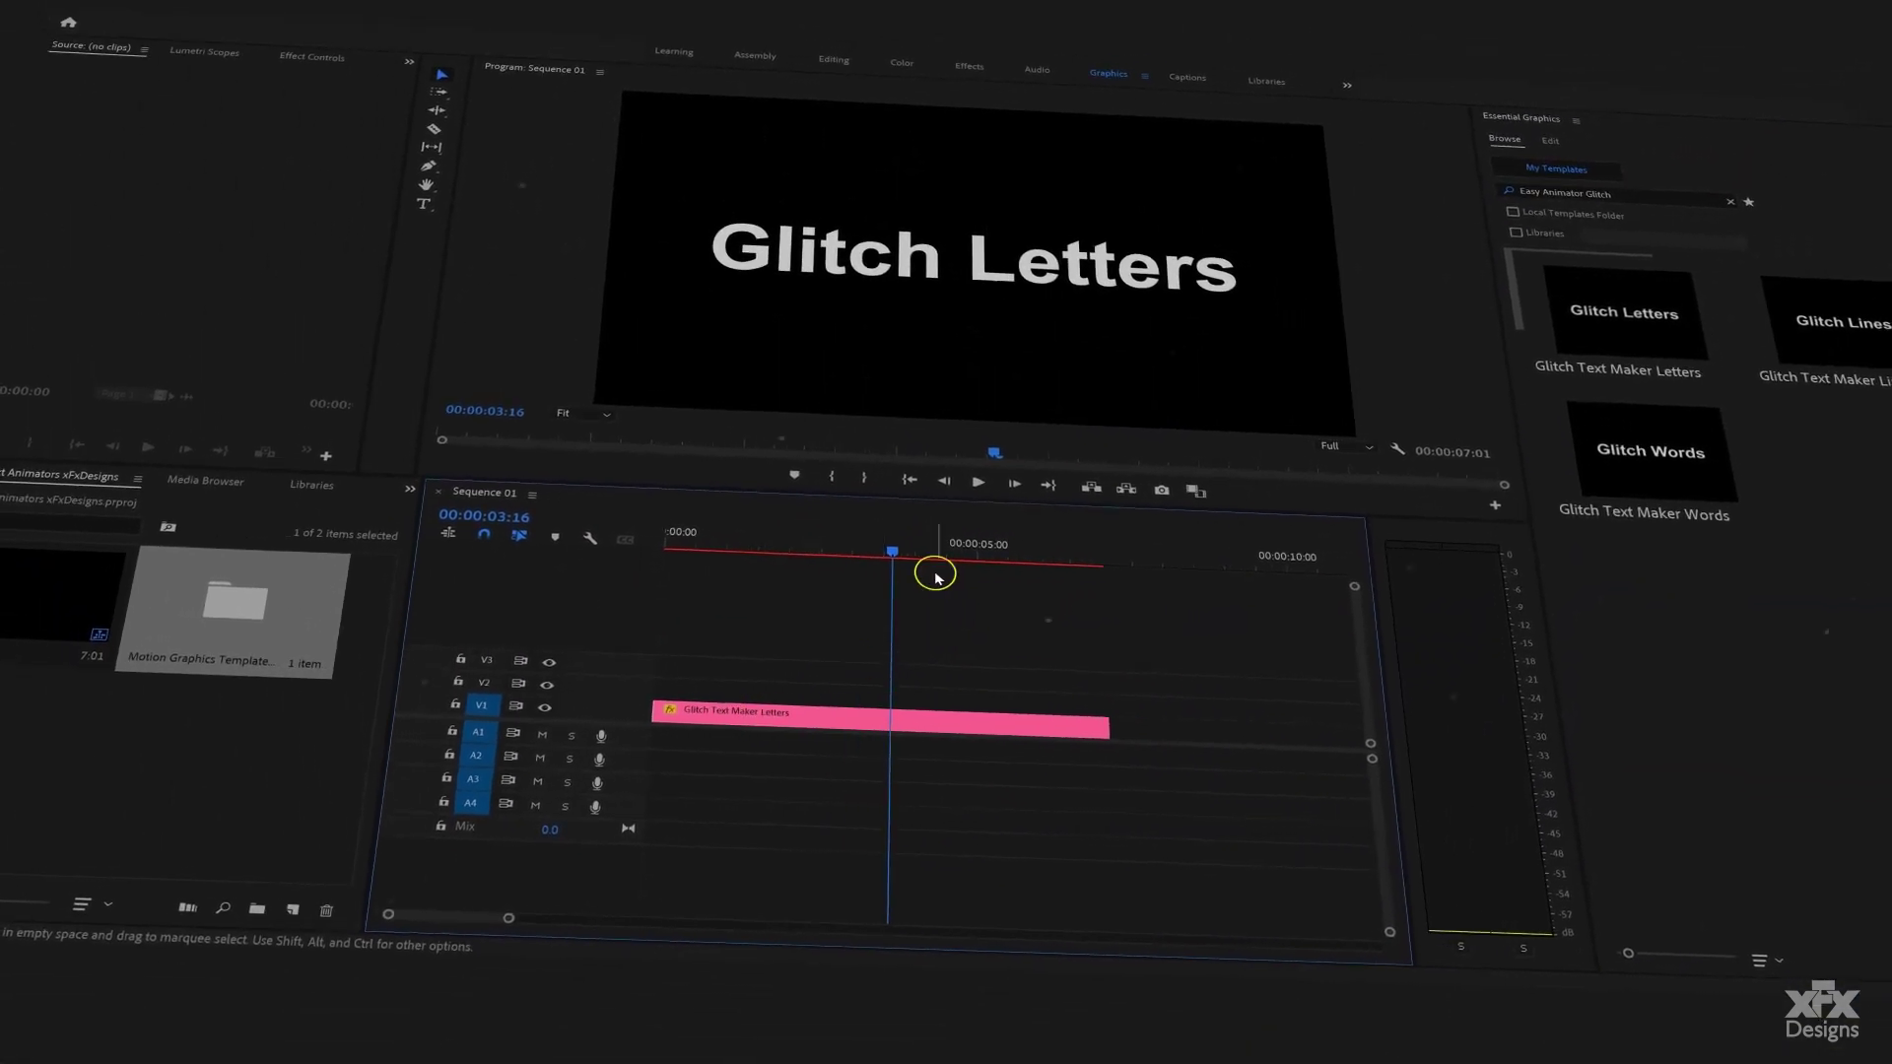
{"action": "left_click", "coordinate": [936, 722]}
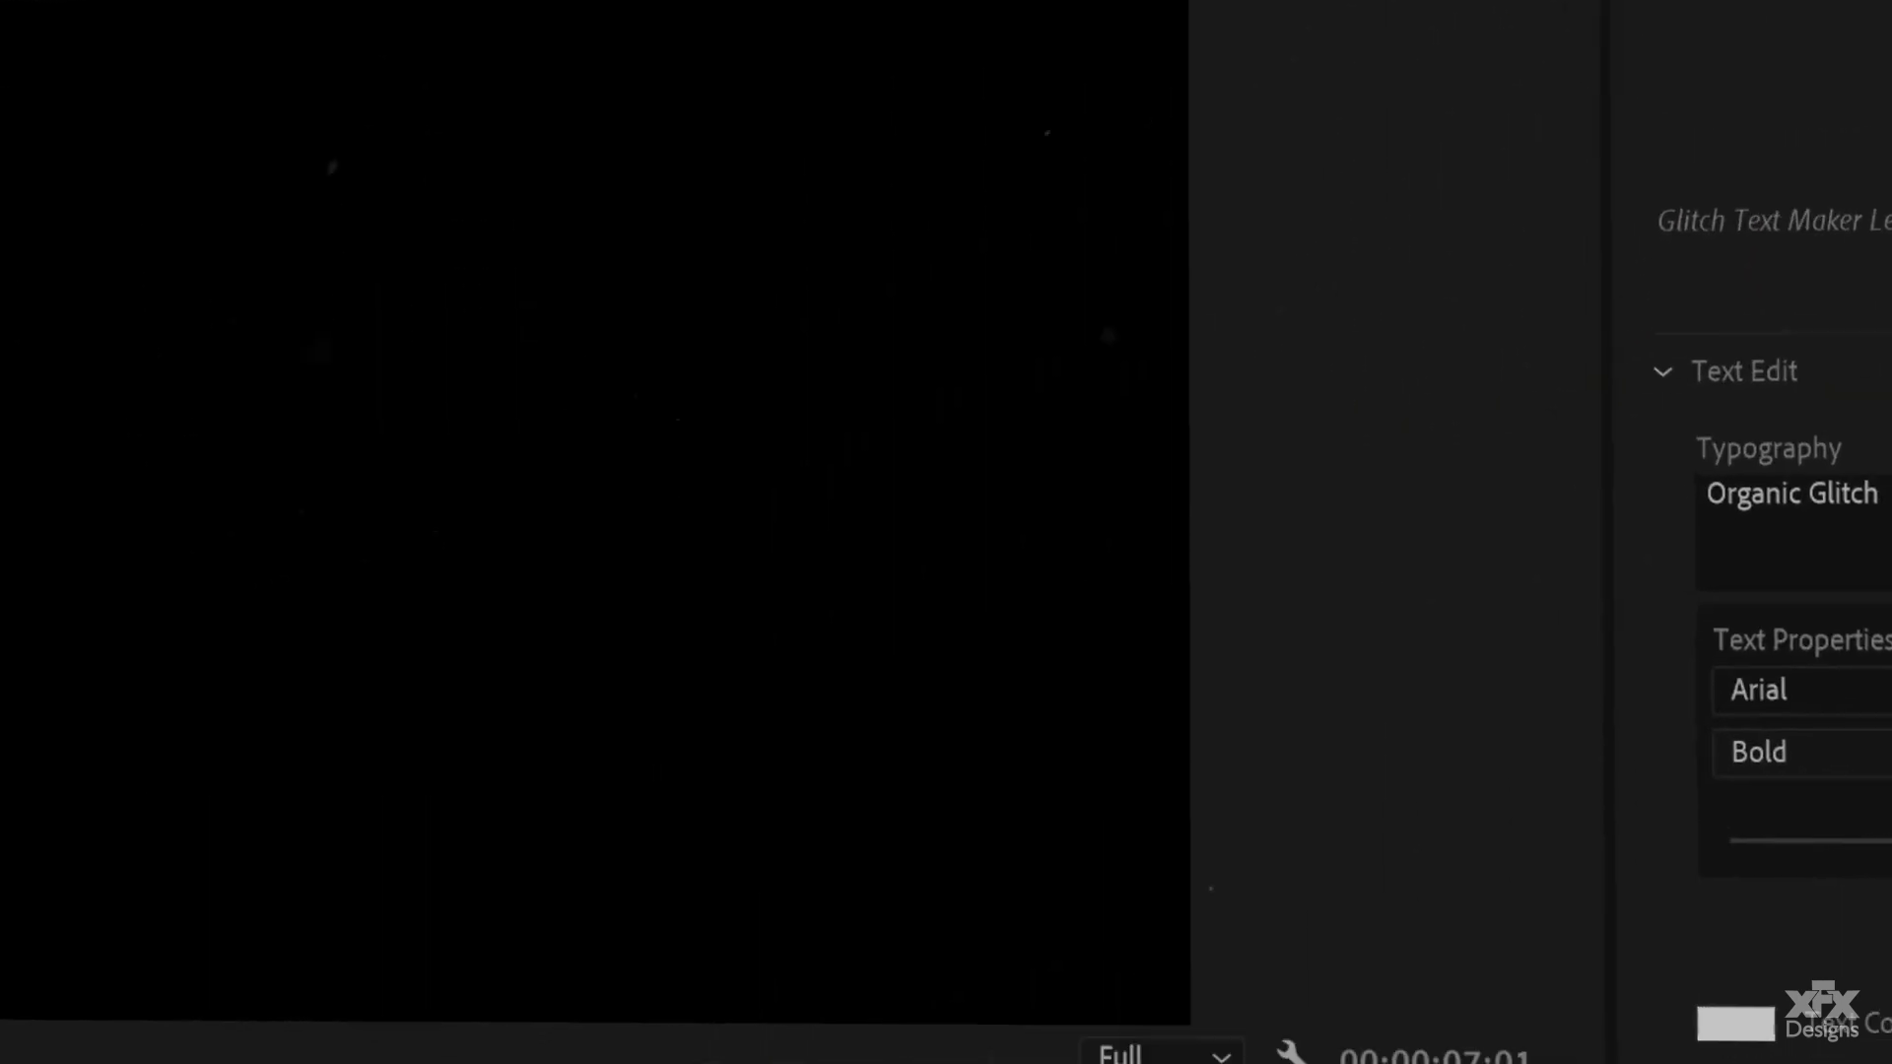
{"action": "left_click_drag", "start_coordinate": [916, 819], "coordinate": [1311, 731]}
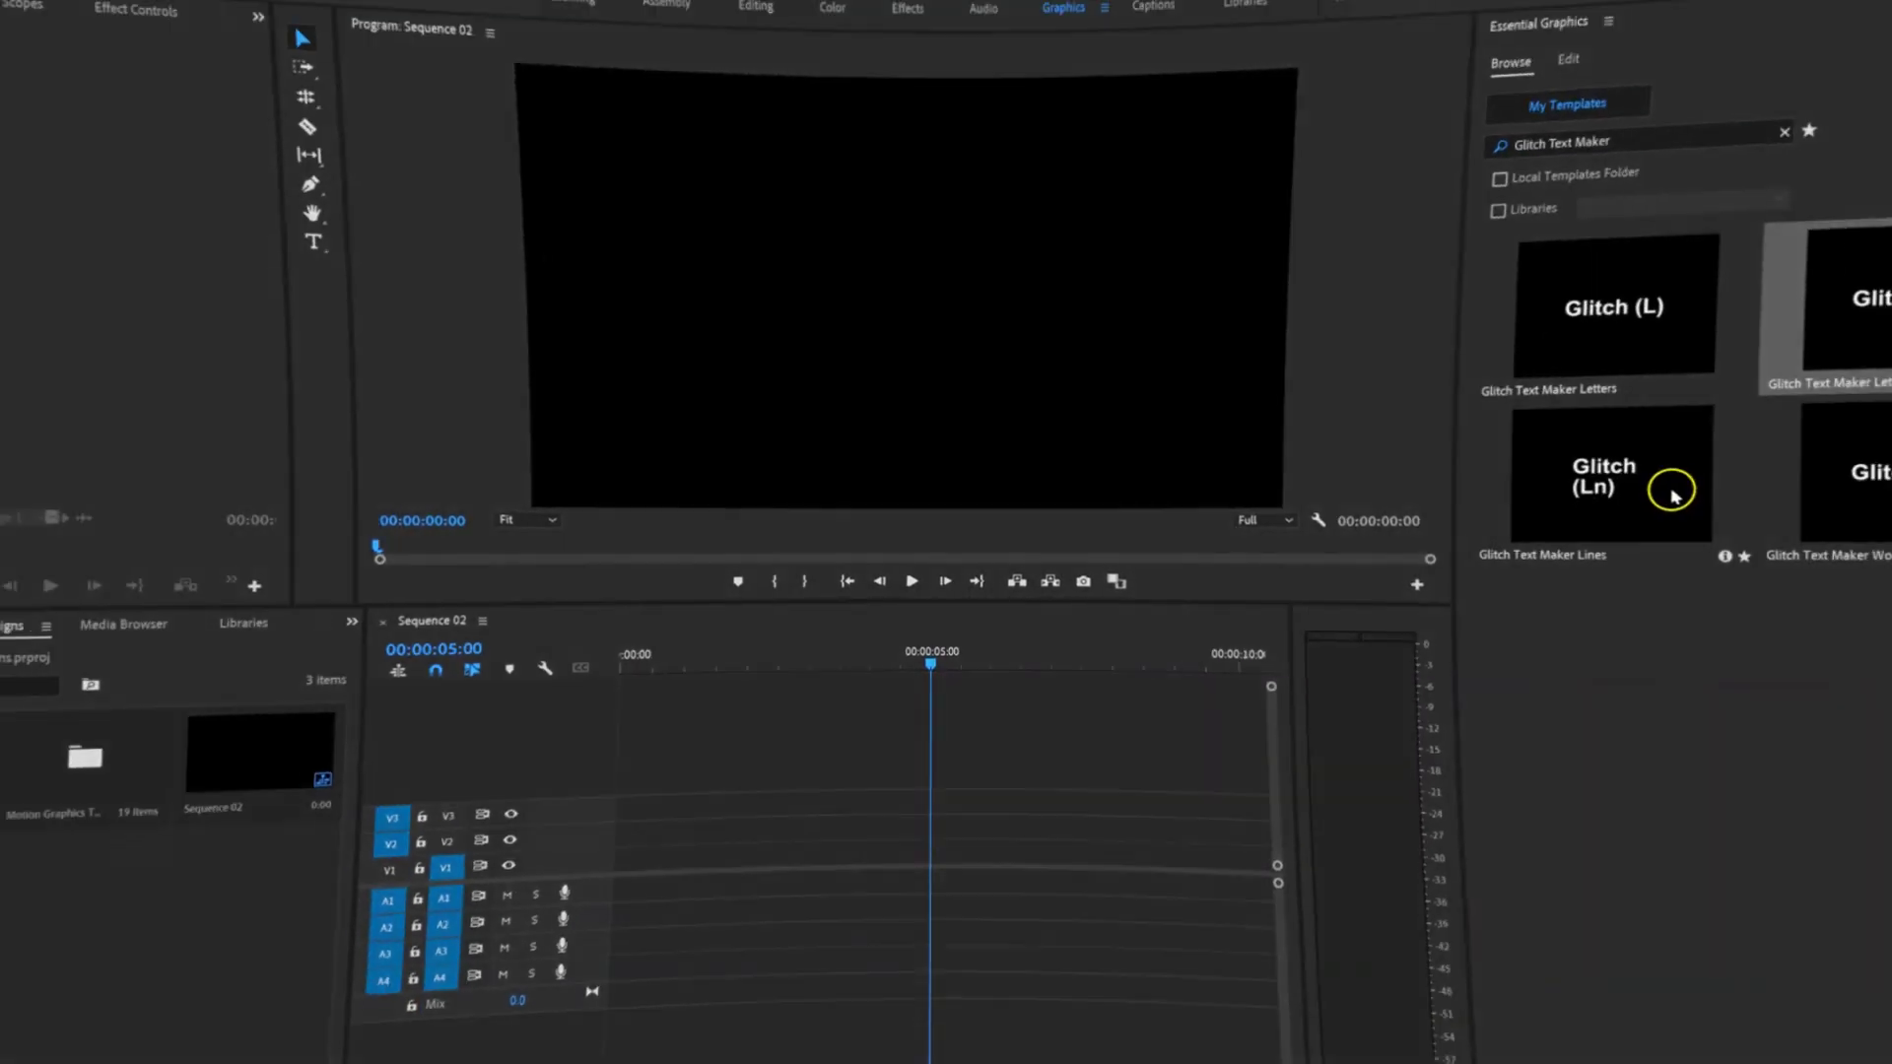
{"action": "left_click", "coordinate": [1737, 475]}
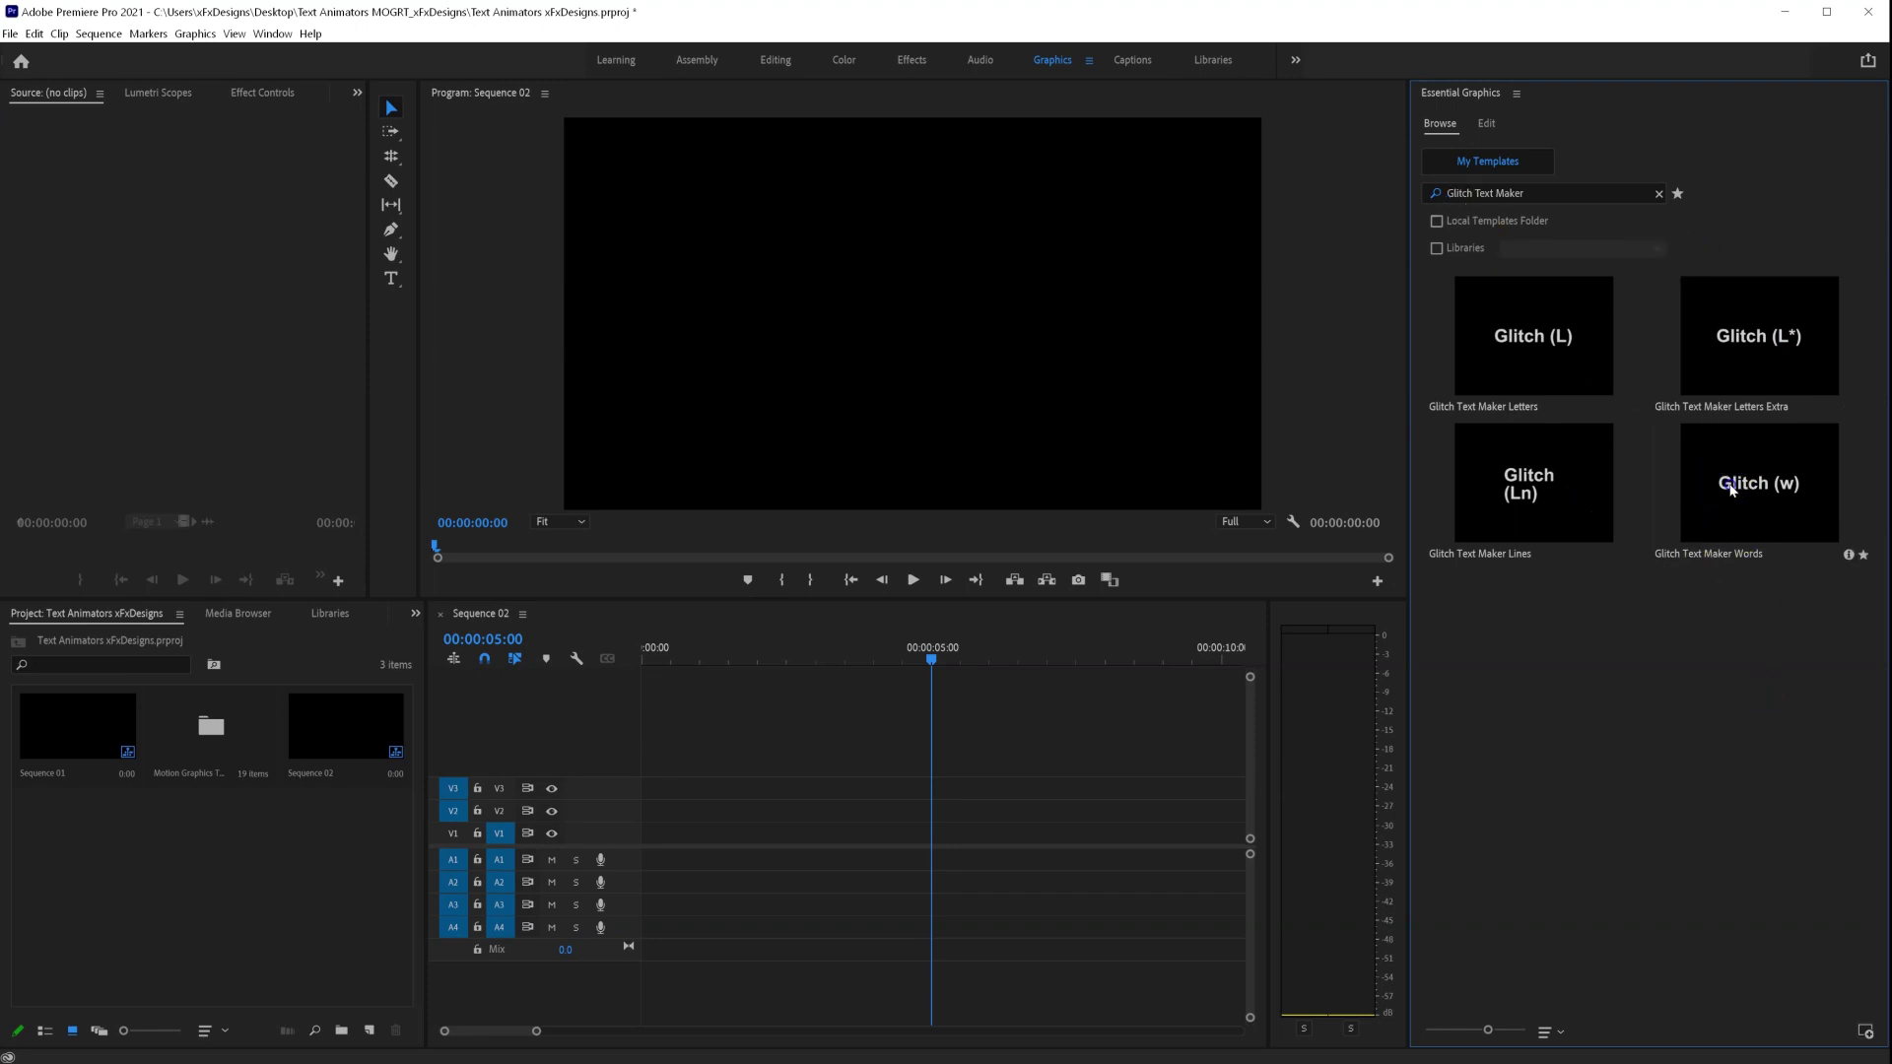
{"action": "left_click", "coordinate": [1536, 499]}
{"action": "left_click", "coordinate": [1522, 335]}
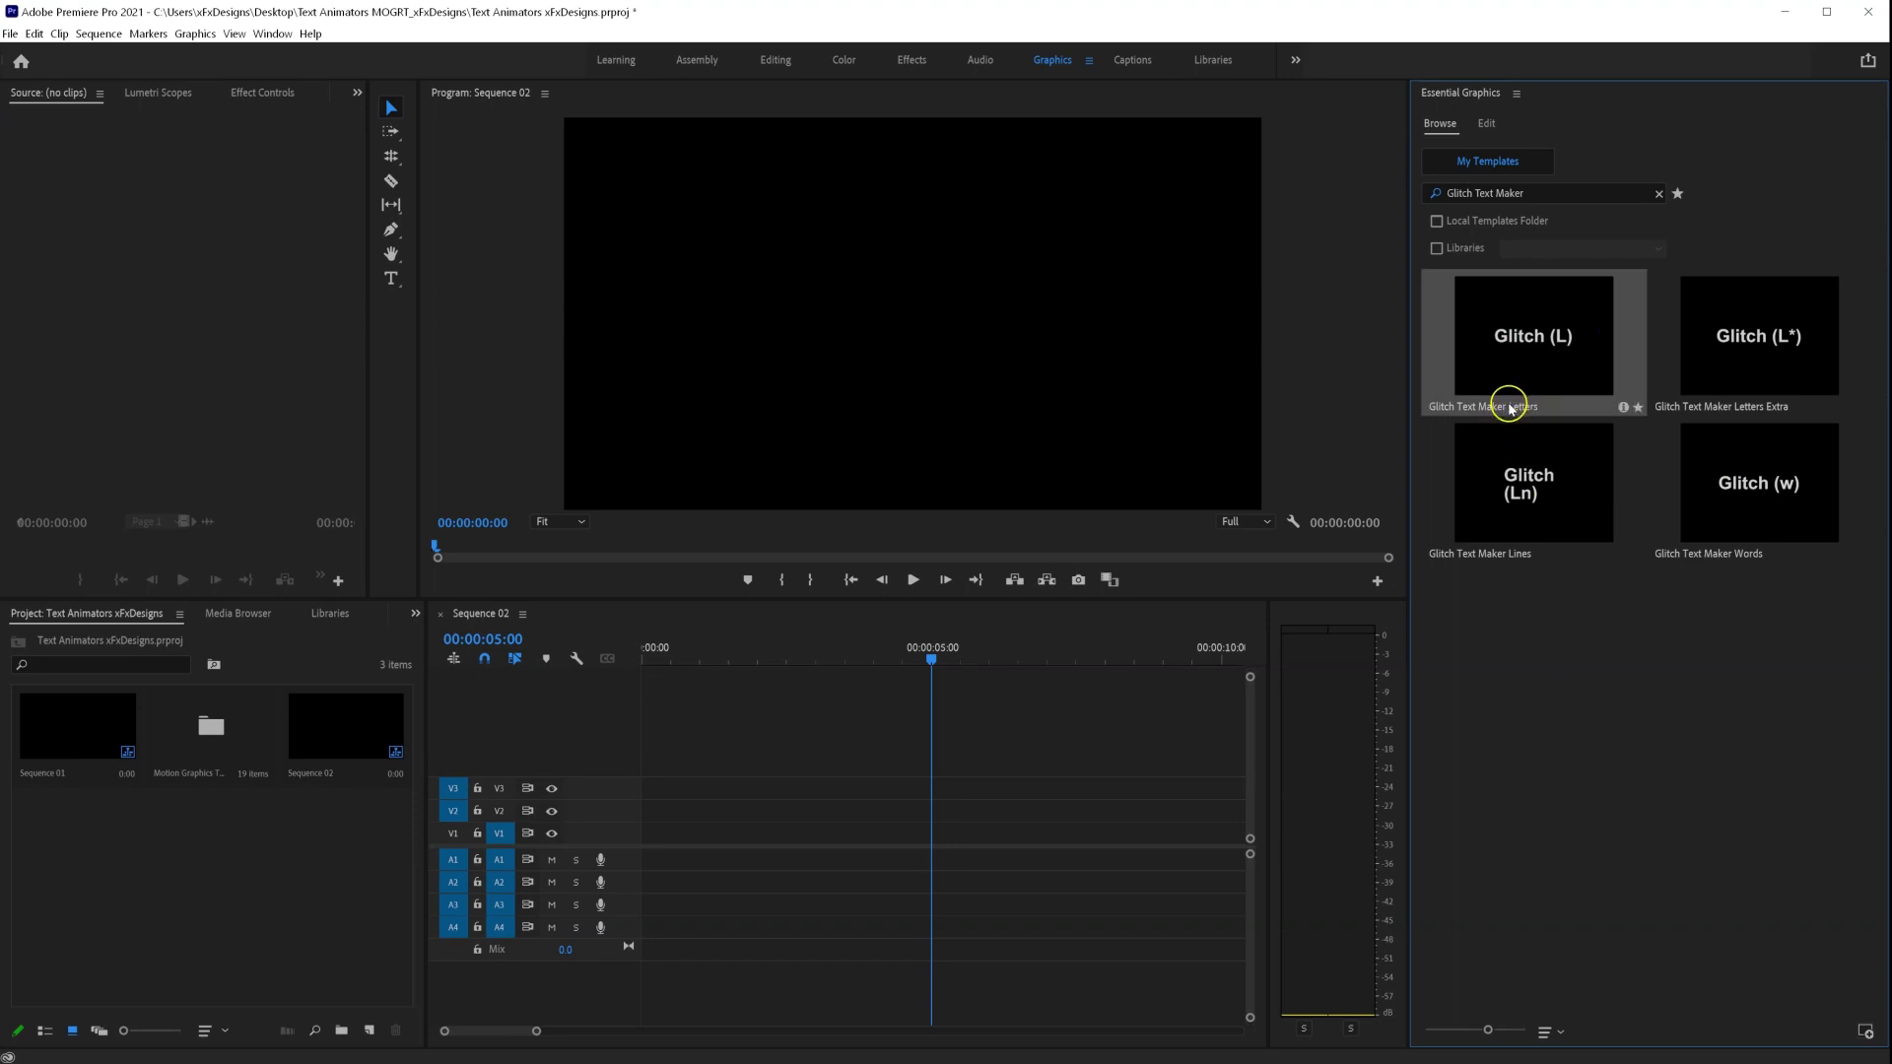
{"action": "left_click", "coordinate": [1750, 359]}
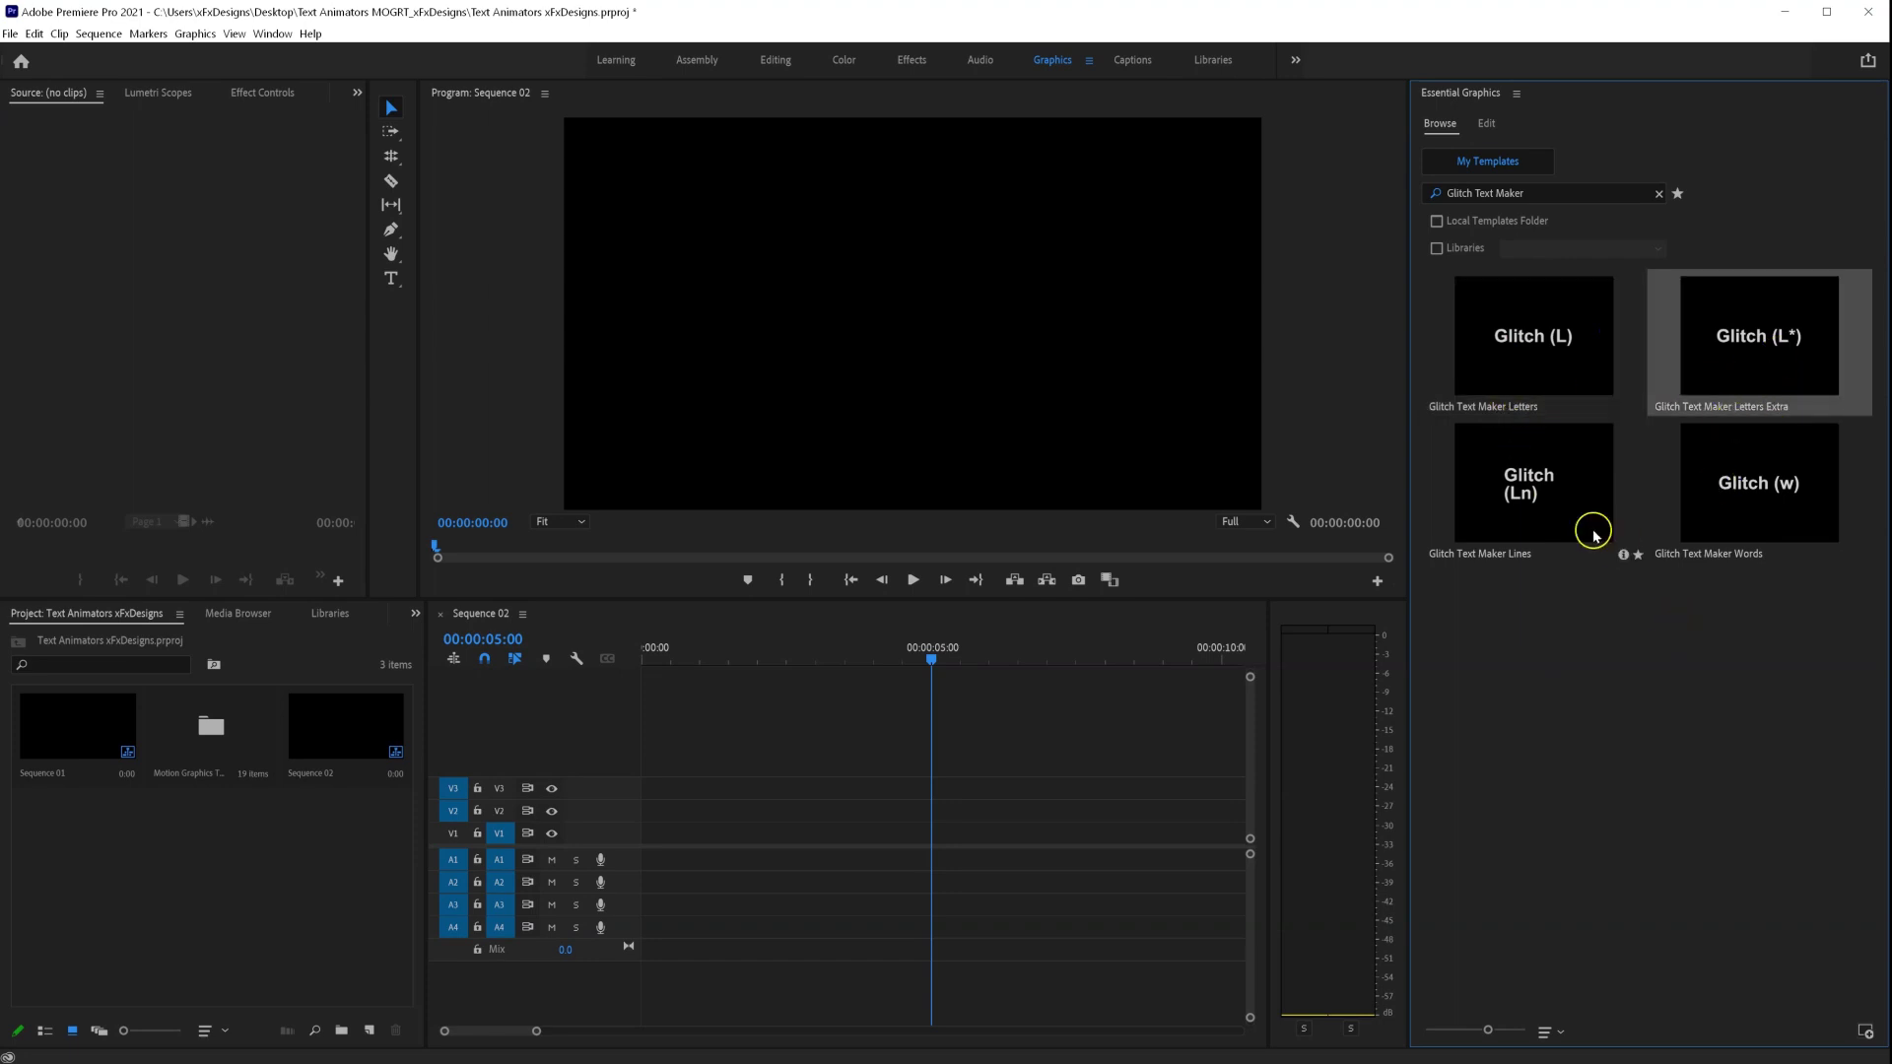
{"action": "left_click", "coordinate": [1505, 512]}
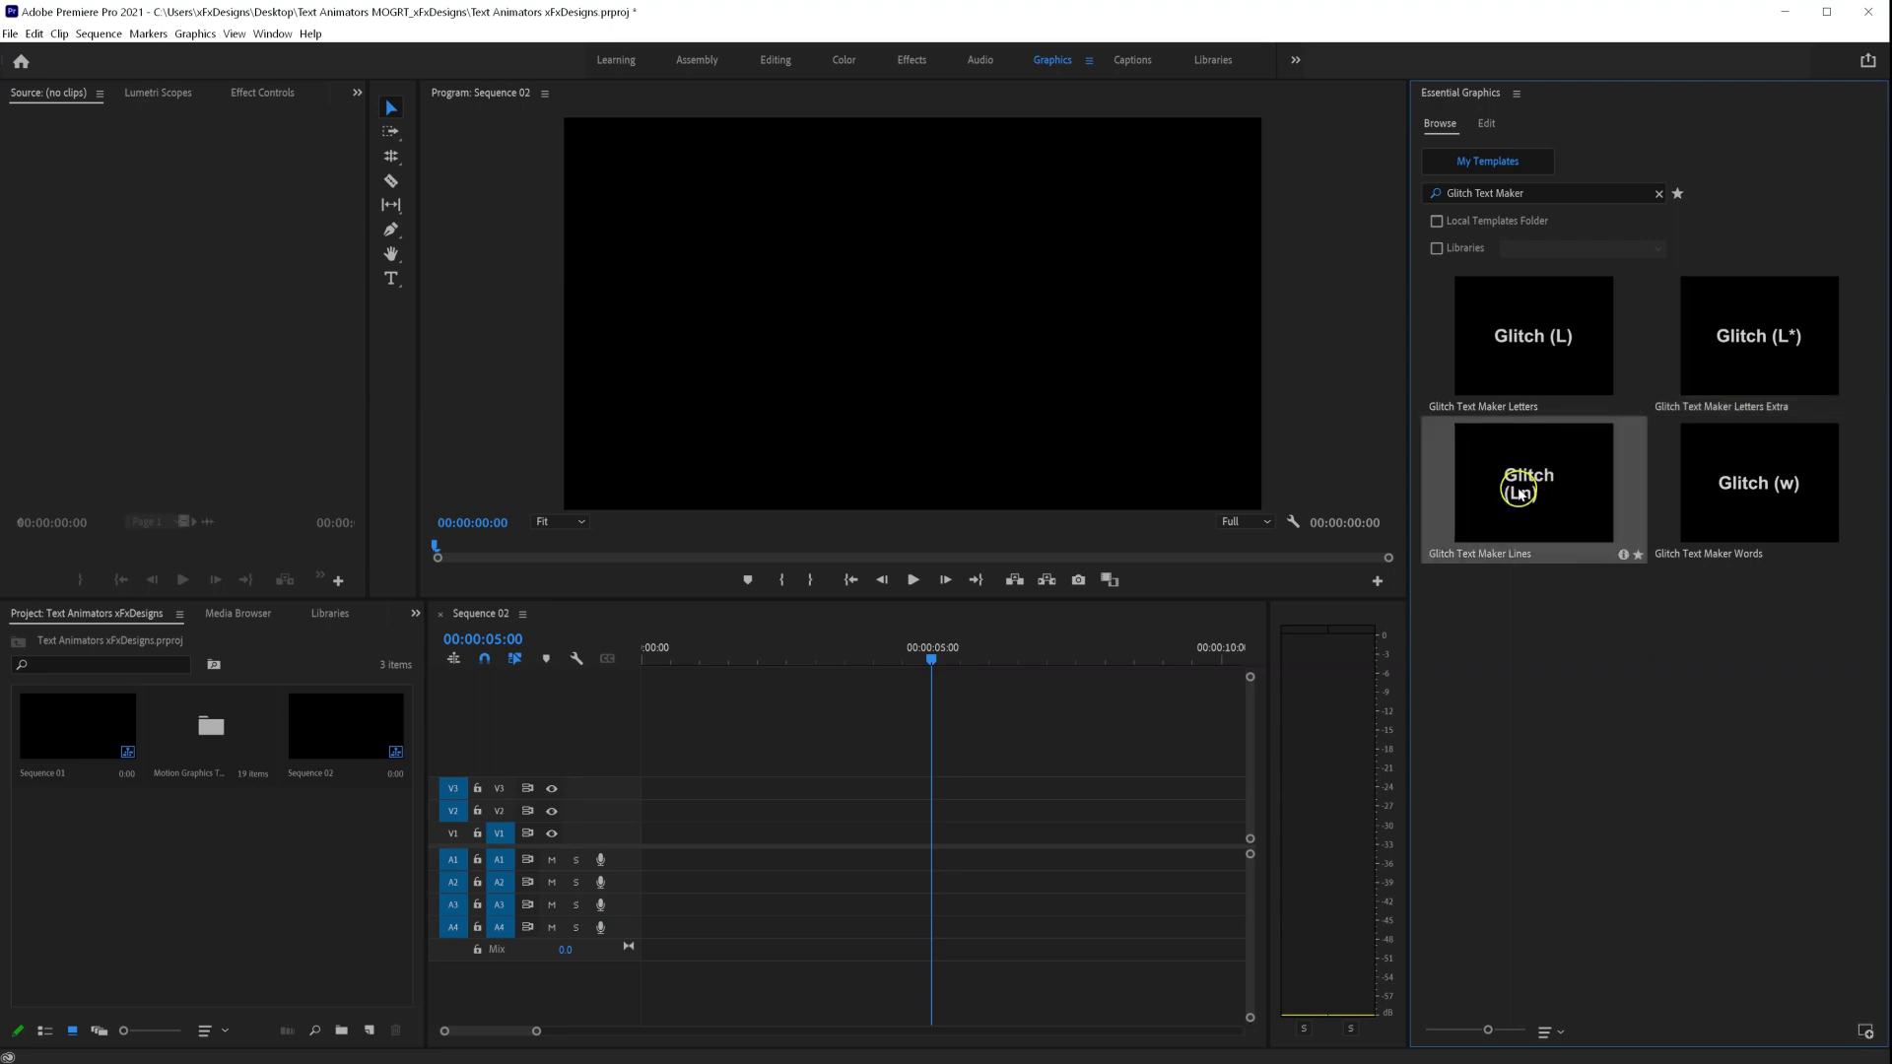
{"action": "left_click", "coordinate": [1723, 496]}
{"action": "left_click", "coordinate": [1659, 742]}
- Place the Glitch Text Maker Words template on track V1 near the start of Sequence 02
{"action": "left_click", "coordinate": [1737, 493]}
{"action": "left_click", "coordinate": [1742, 493]}
{"action": "left_click_drag", "start_coordinate": [1747, 493], "coordinate": [671, 848]}
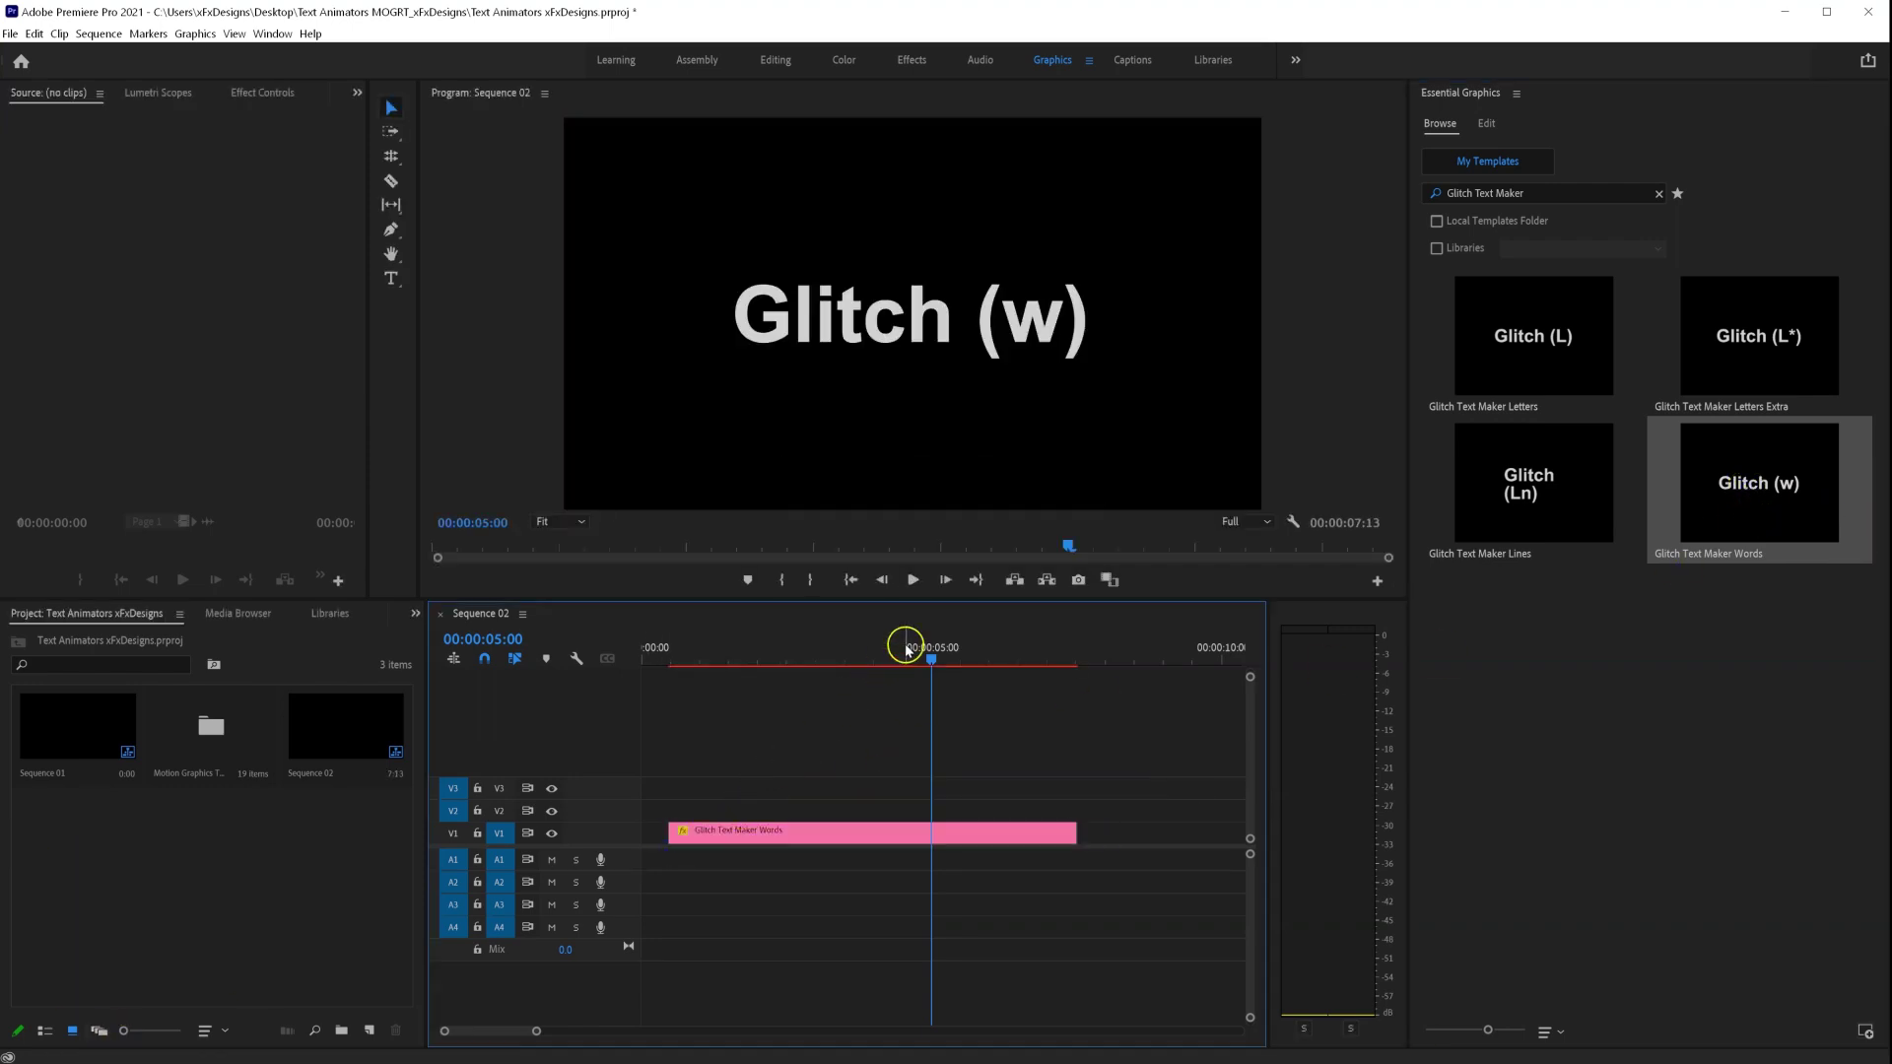
- Play the title's opening animation and park the playhead at about 00:00:03:15, where the full text is visible
{"action": "left_click_drag", "start_coordinate": [883, 666], "coordinate": [690, 687]}
{"action": "key", "text": "space"}
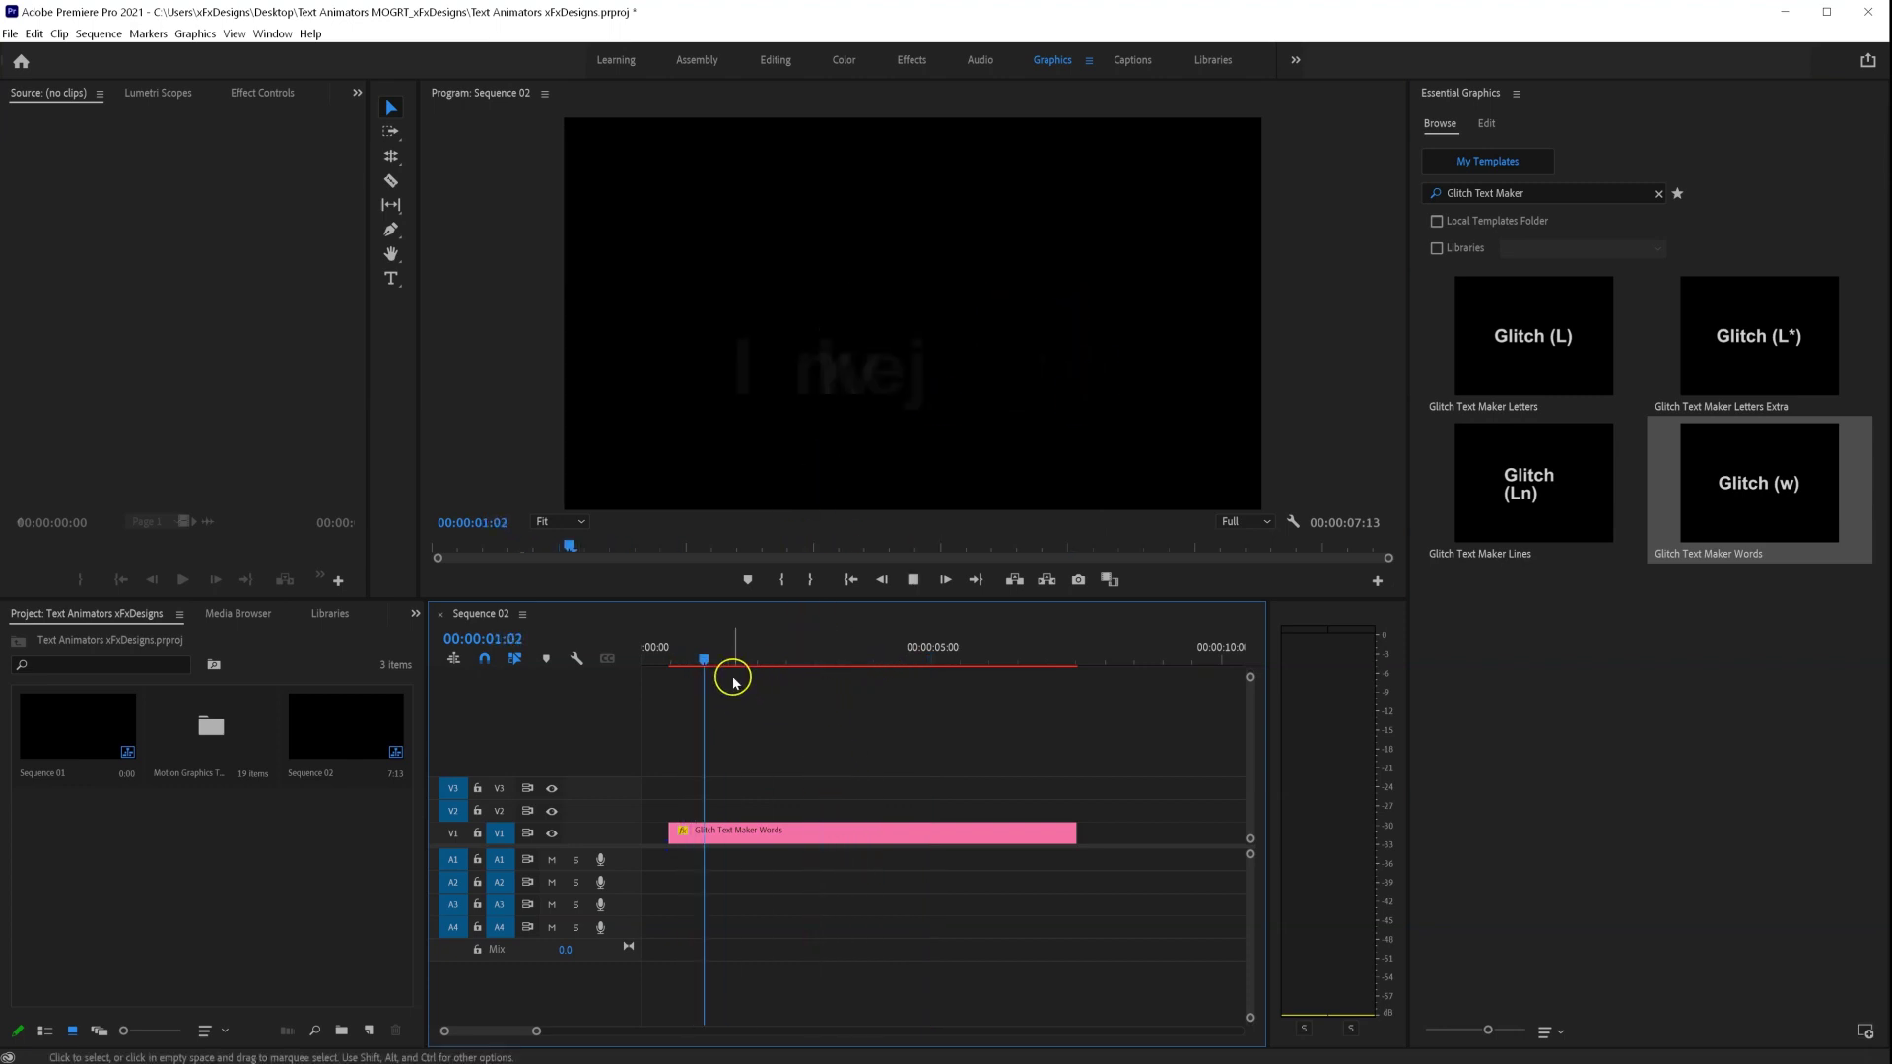
{"action": "key", "text": "space"}
{"action": "left_click_drag", "start_coordinate": [826, 670], "coordinate": [849, 671]}
- Change the text of the Glitch Text Maker Words clip to "xFx Designs"
{"action": "left_click", "coordinate": [853, 836]}
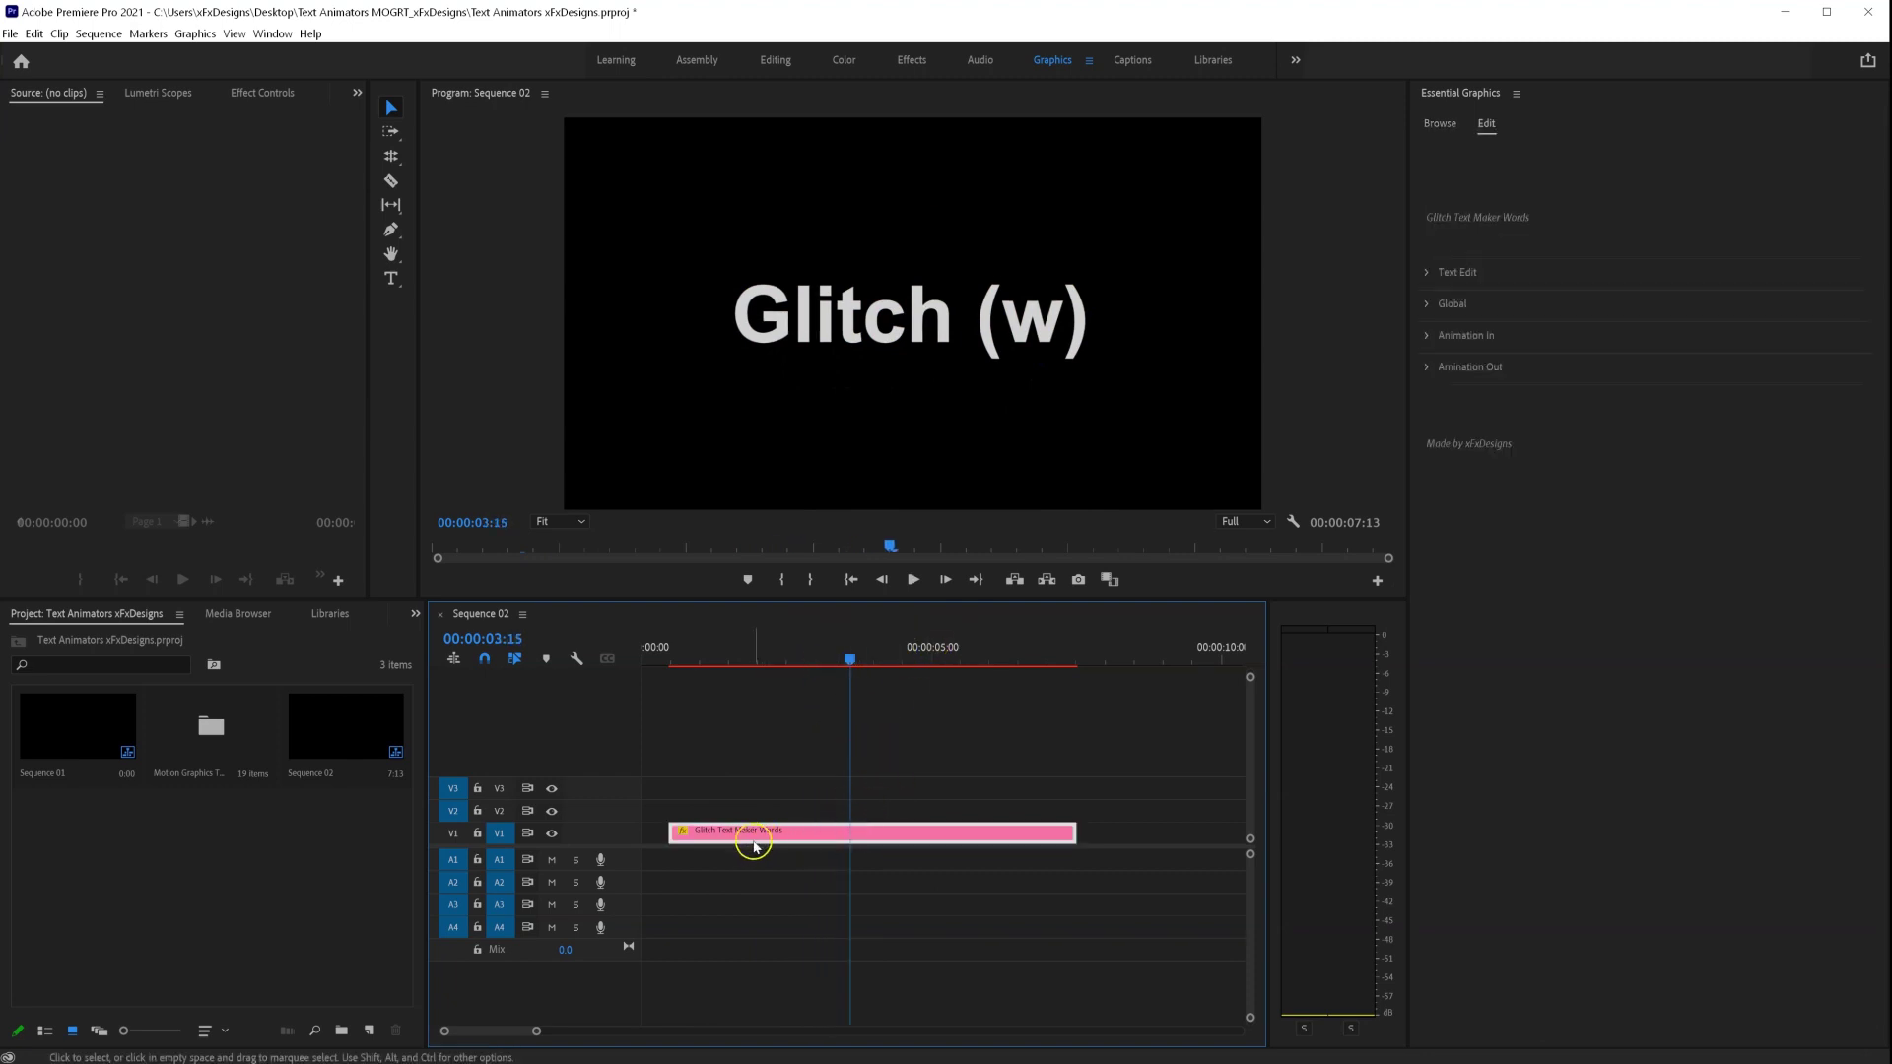
{"action": "left_click", "coordinate": [1485, 126]}
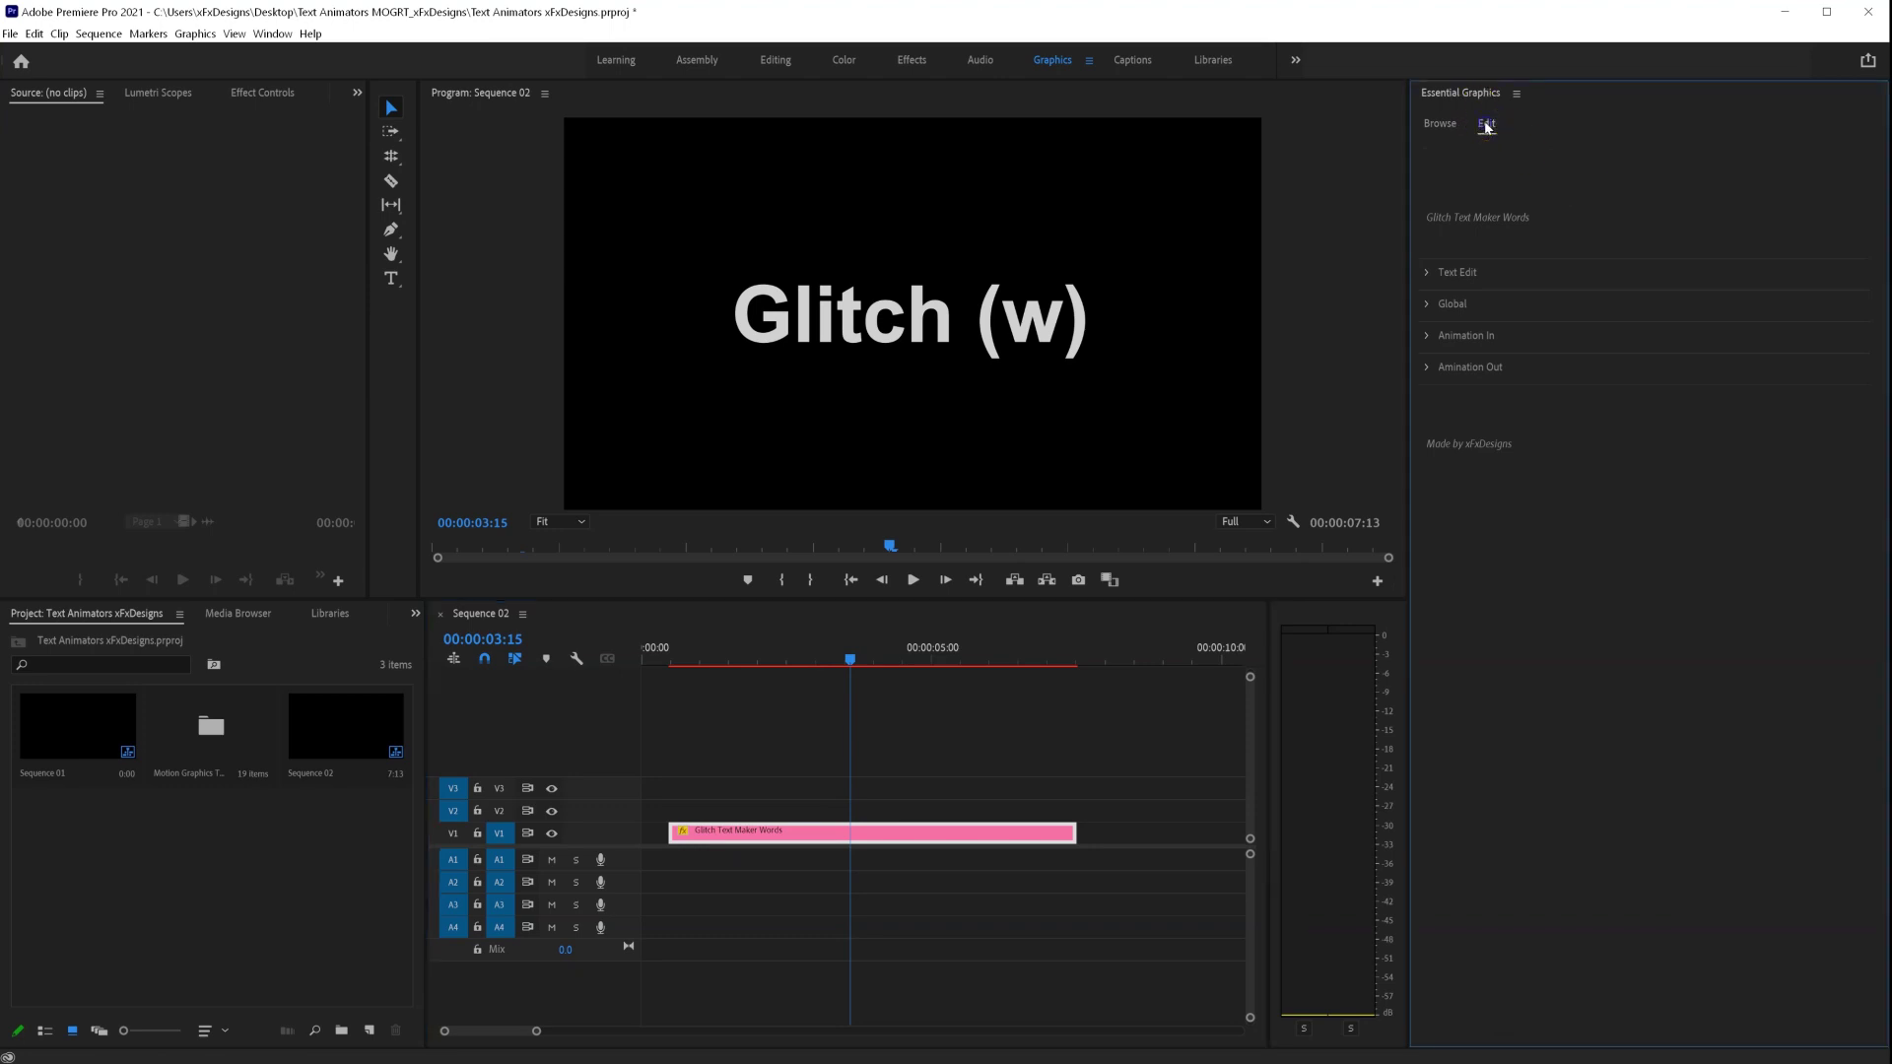
{"action": "left_click", "coordinate": [1428, 273]}
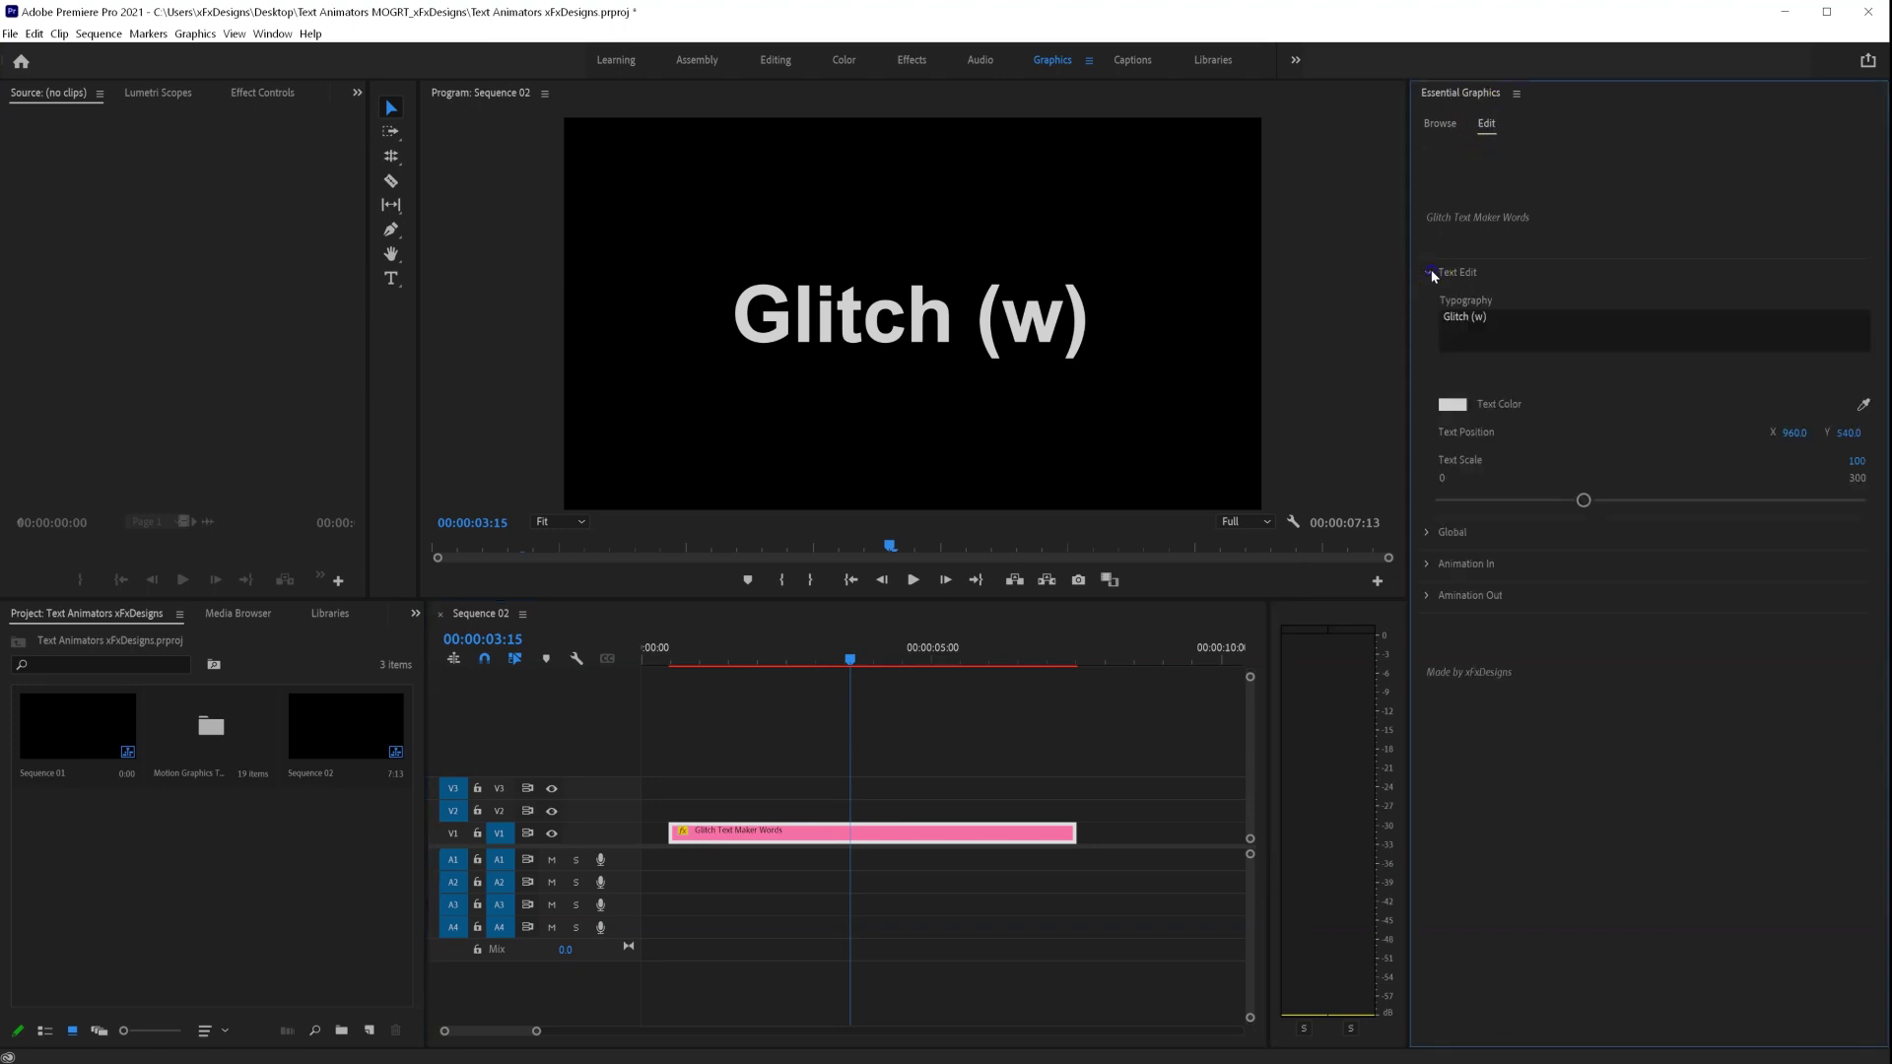
{"action": "double_click", "coordinate": [1516, 324]}
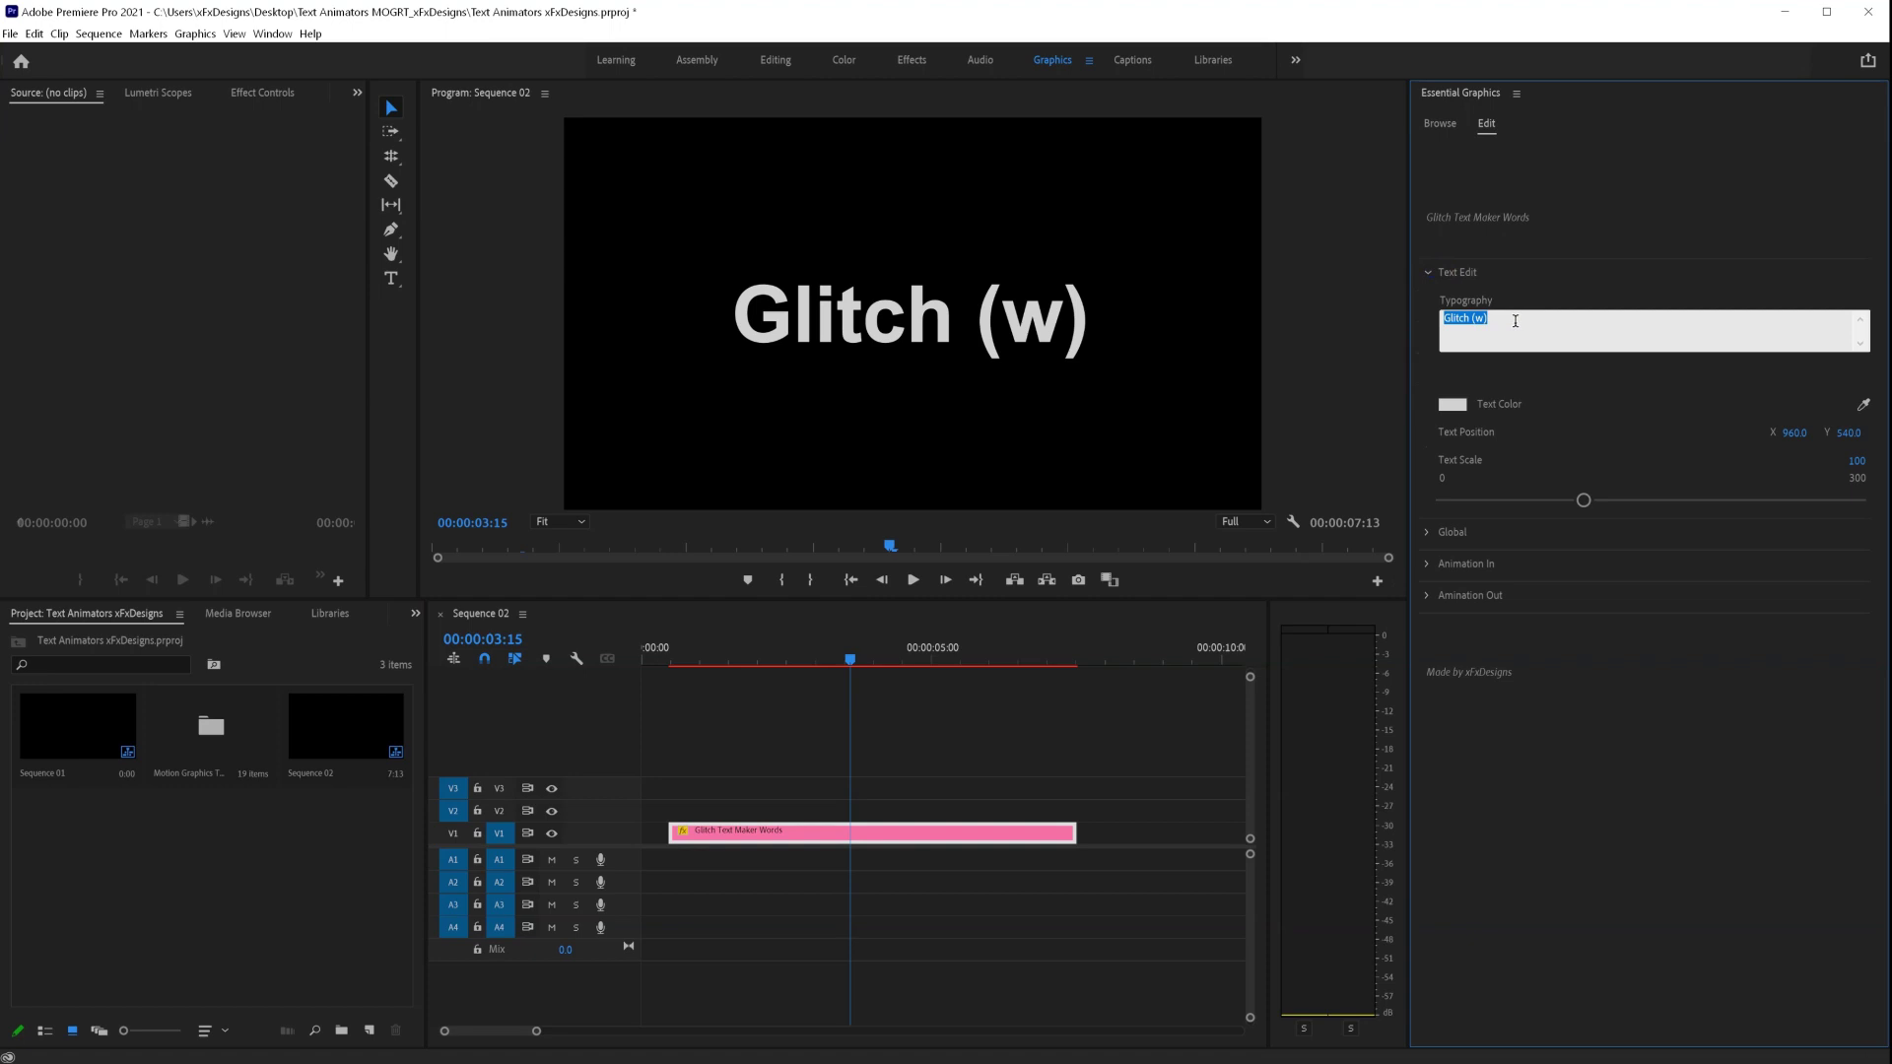
{"action": "key", "text": "Caps_Lock"}
{"action": "type", "text": "XFx dESIGNS"}
{"action": "key", "text": "Caps_Lock"}
{"action": "type", "text": "esigns"}
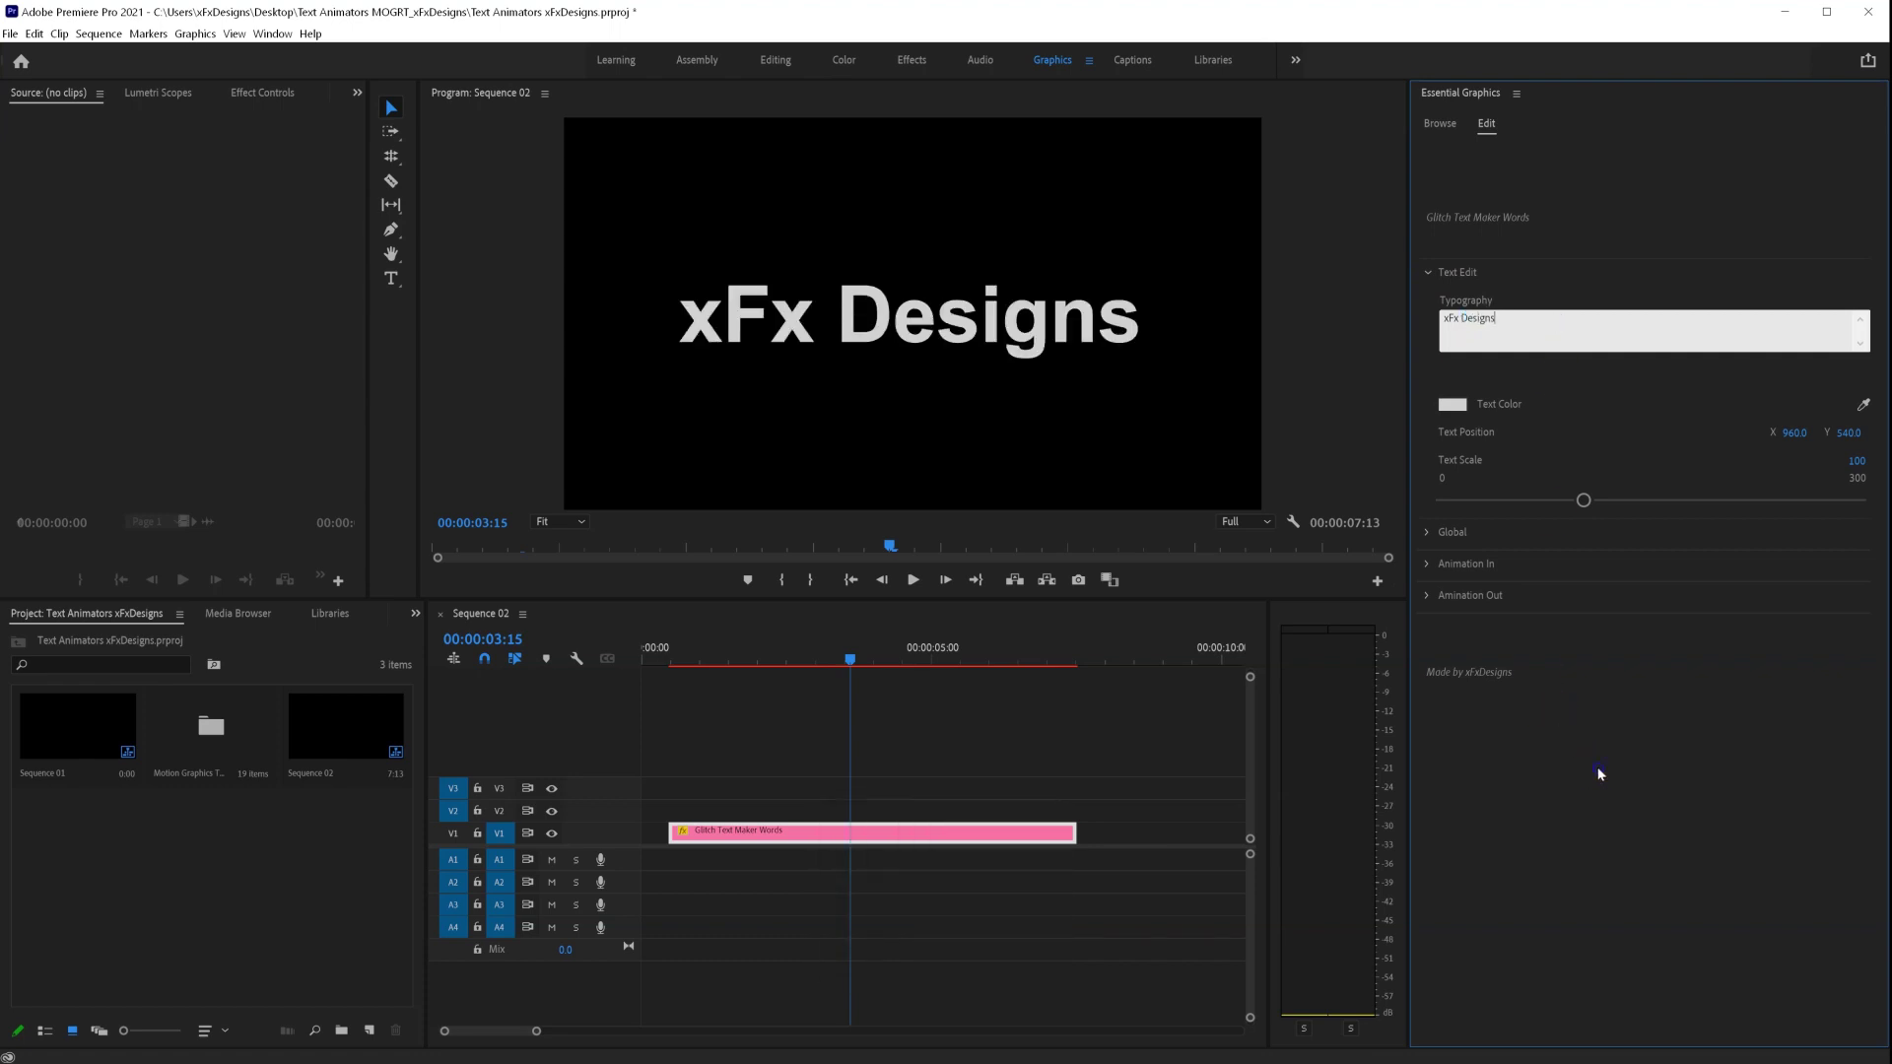
{"action": "left_click", "coordinate": [941, 315]}
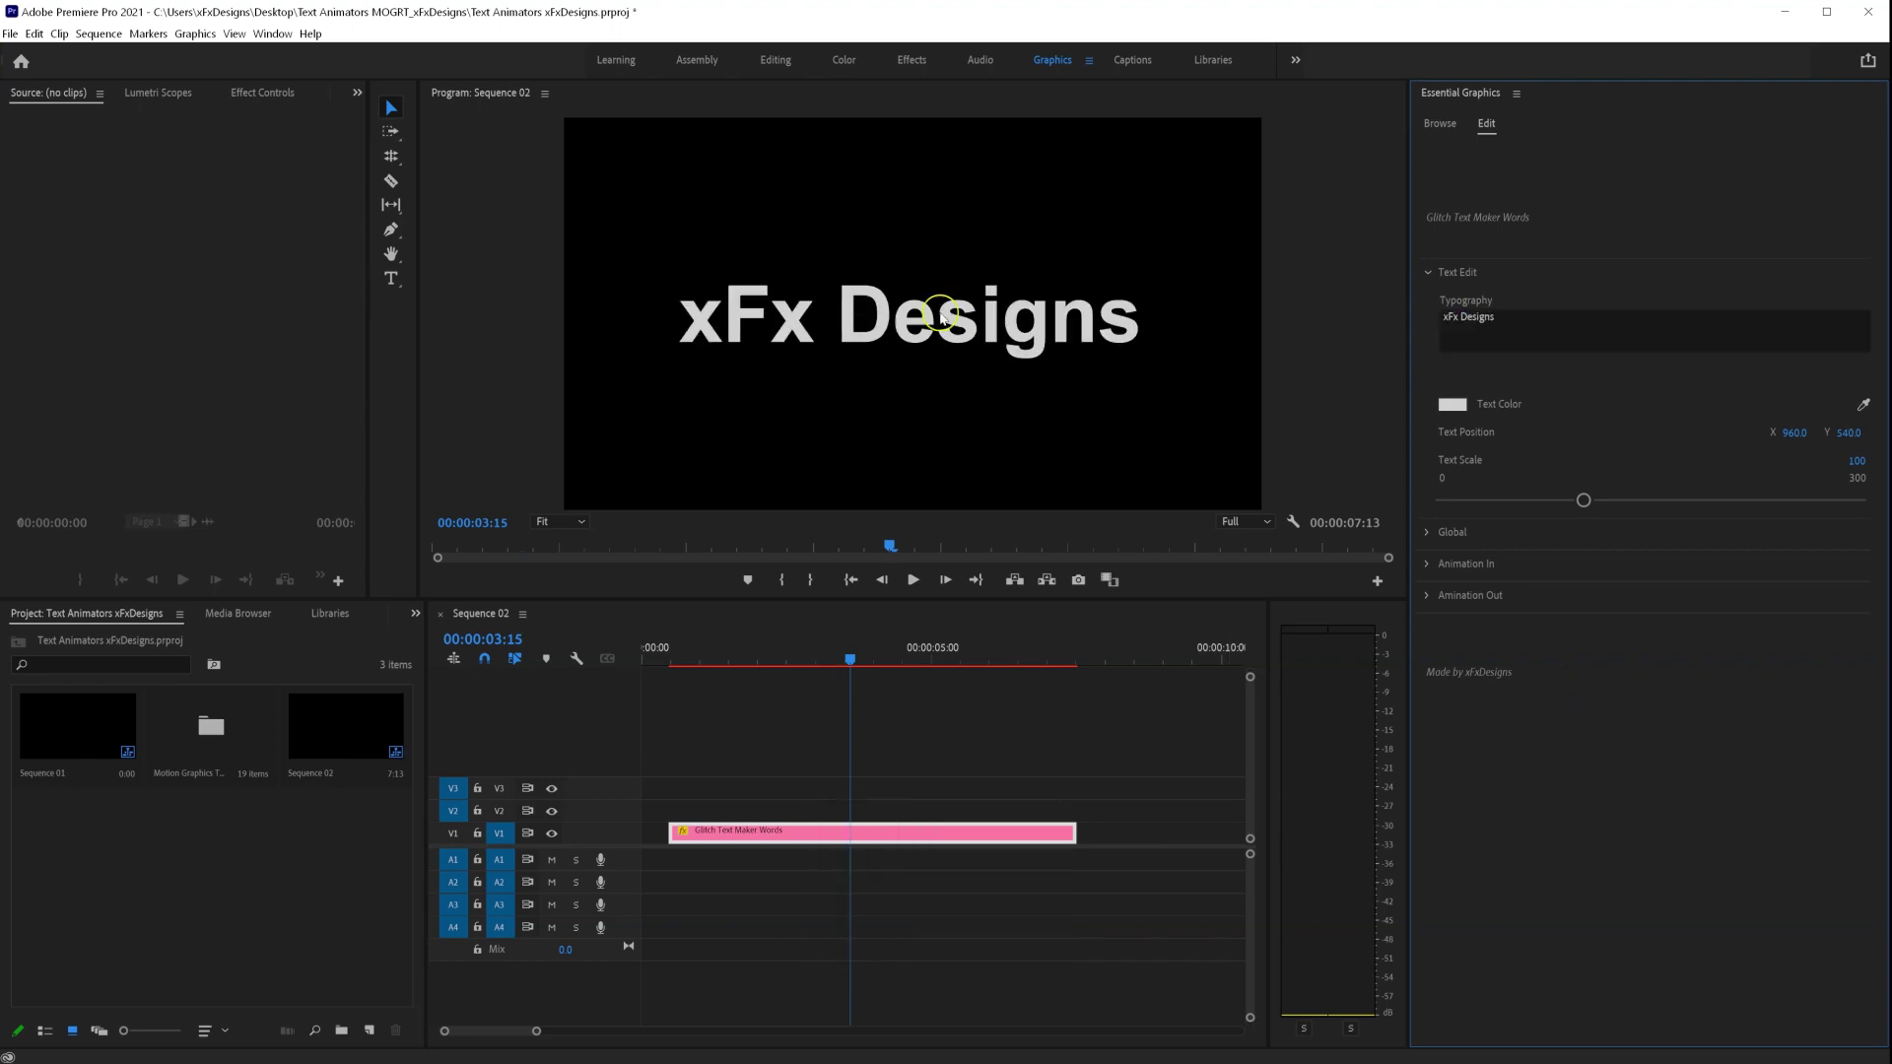
- Try out the title's horizontal text position and text scale settings
{"action": "left_click", "coordinate": [858, 838]}
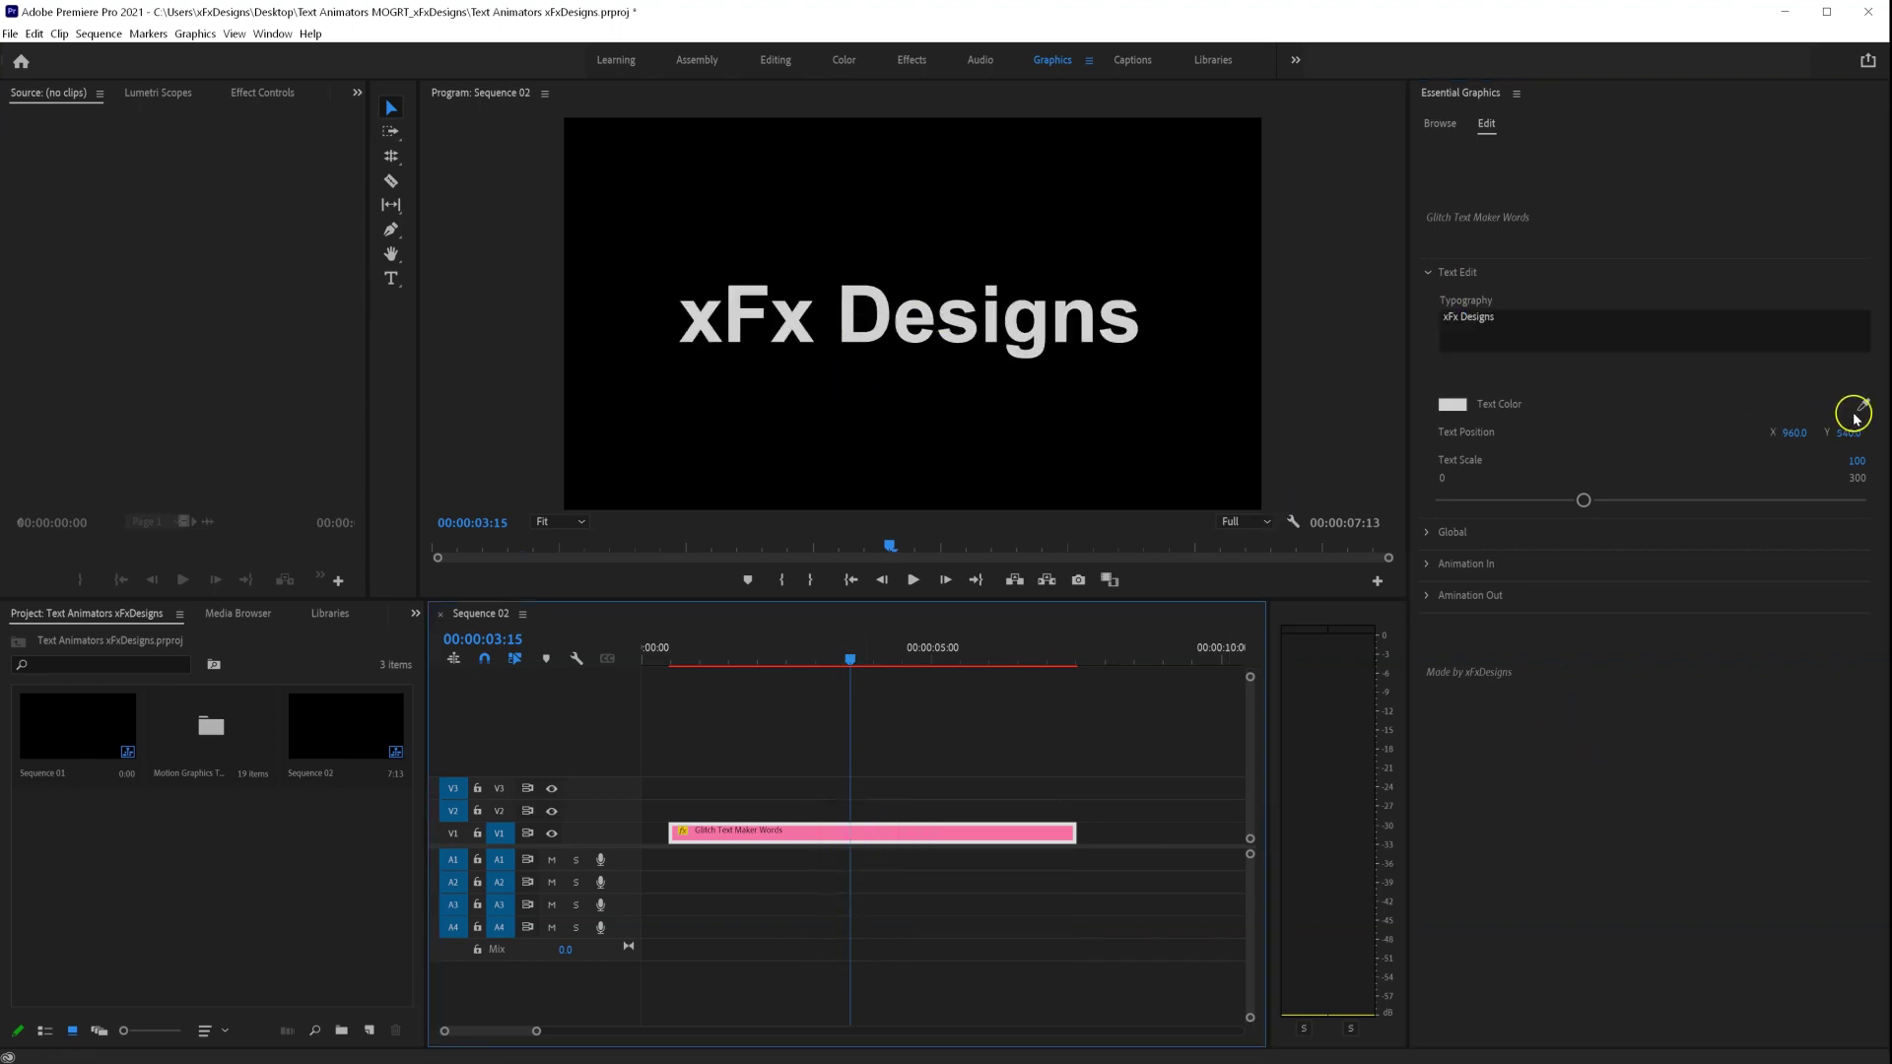
{"action": "left_click", "coordinate": [1802, 434]}
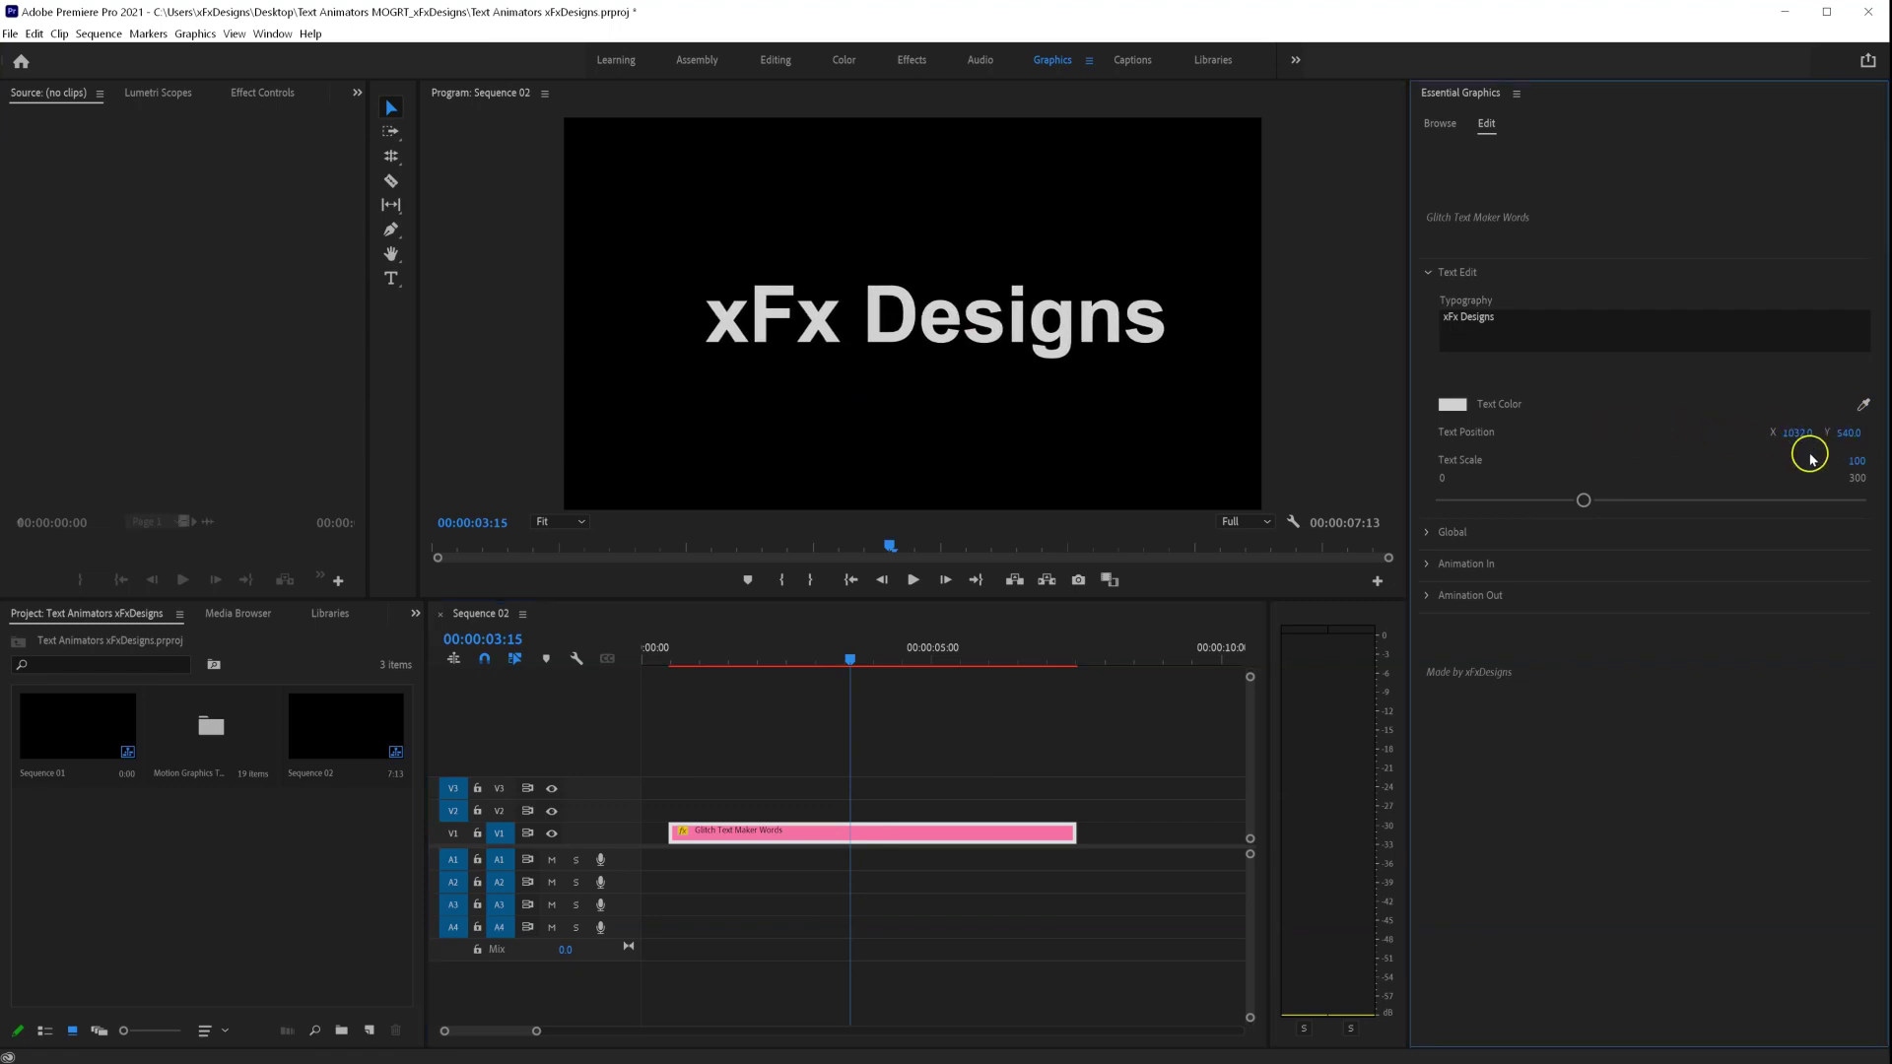
{"action": "left_click_drag", "start_coordinate": [1859, 466], "coordinate": [1637, 412]}
- Try a dark red text colour on the title, and undo the colour change
{"action": "left_click", "coordinate": [1458, 407]}
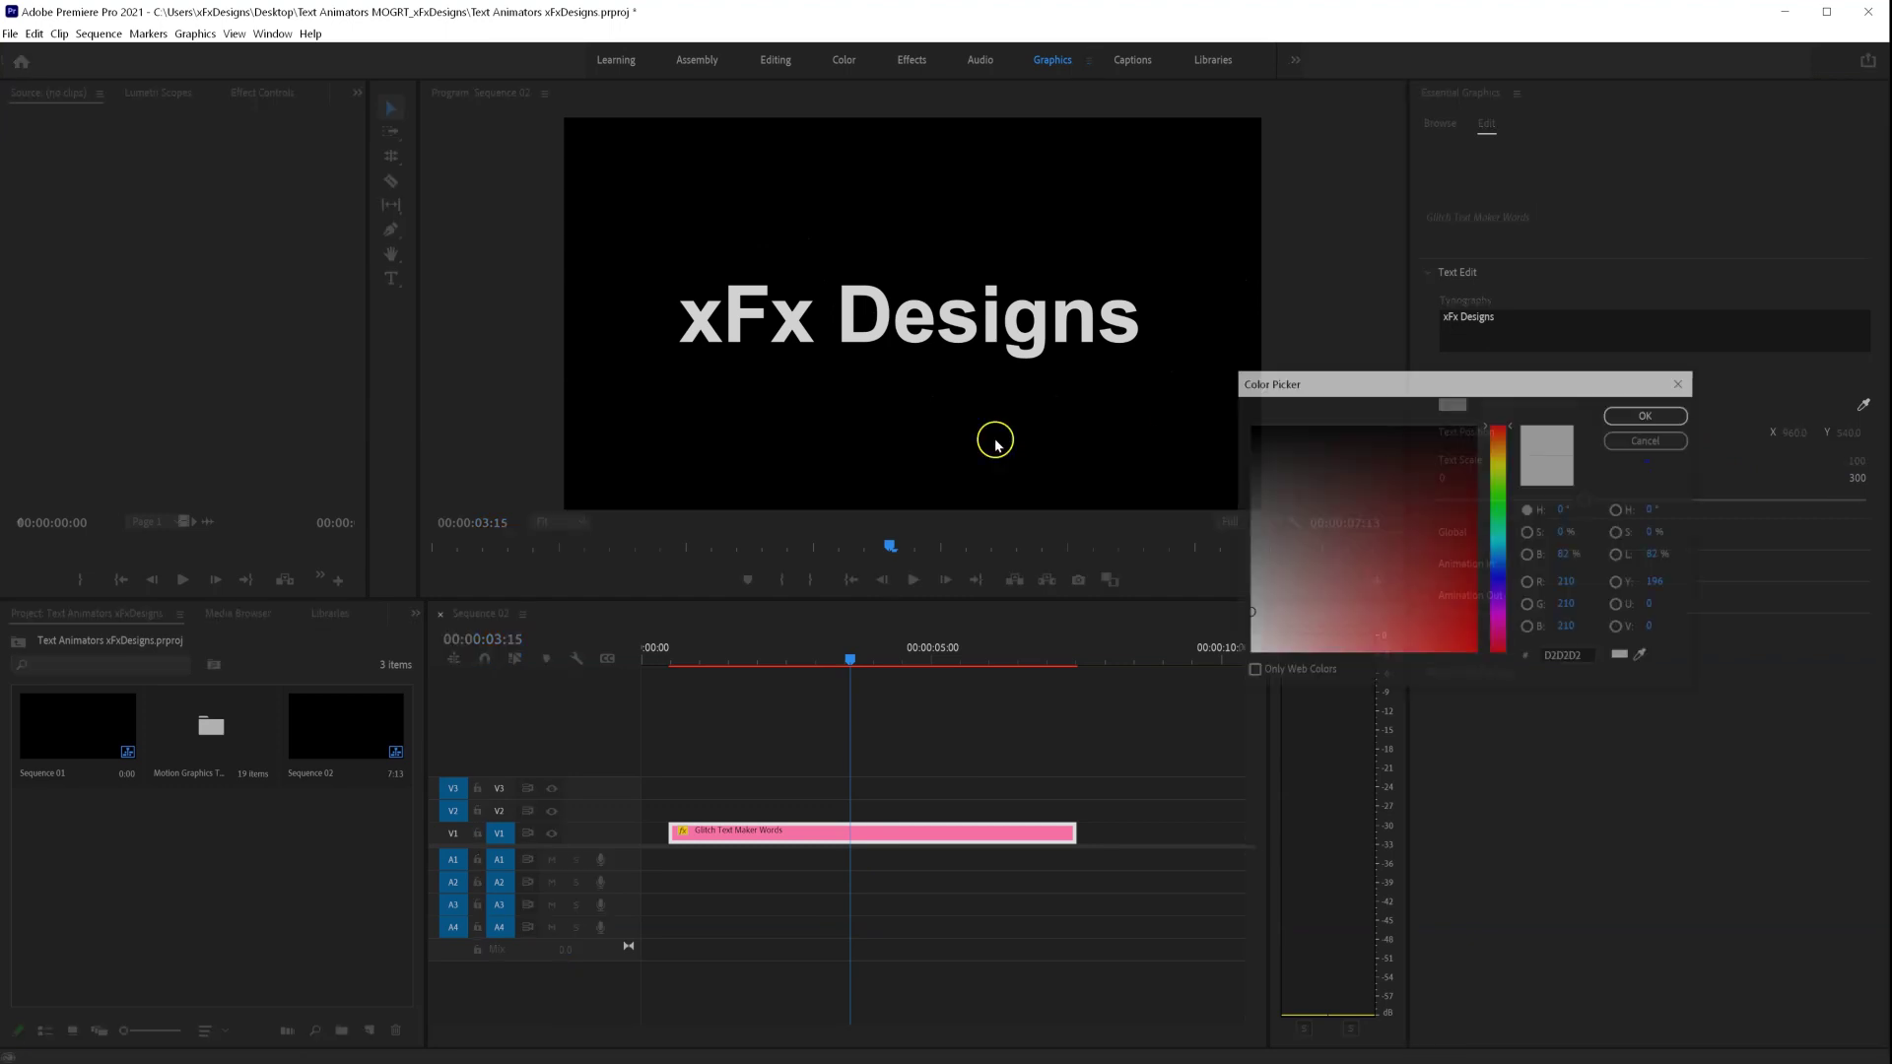
{"action": "left_click", "coordinate": [1475, 503]}
{"action": "left_click", "coordinate": [1658, 415]}
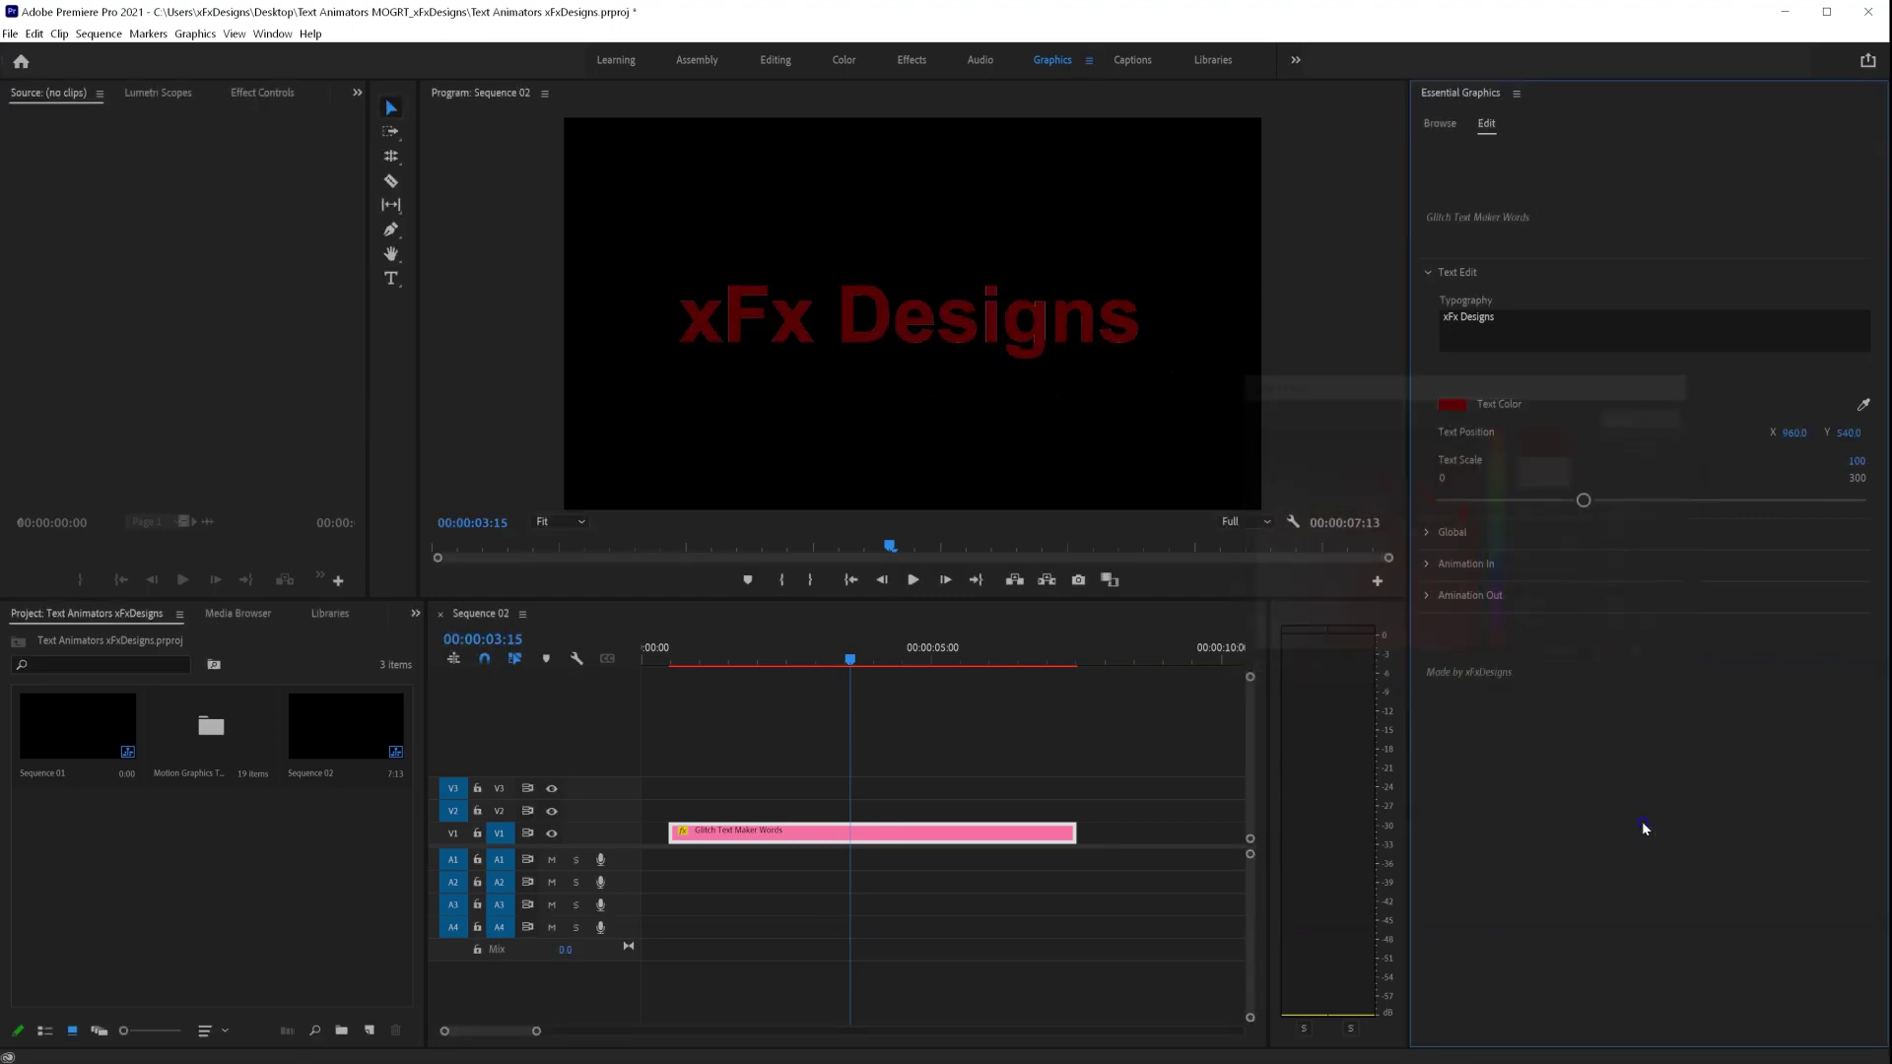
{"action": "key", "text": "ctrl+z"}
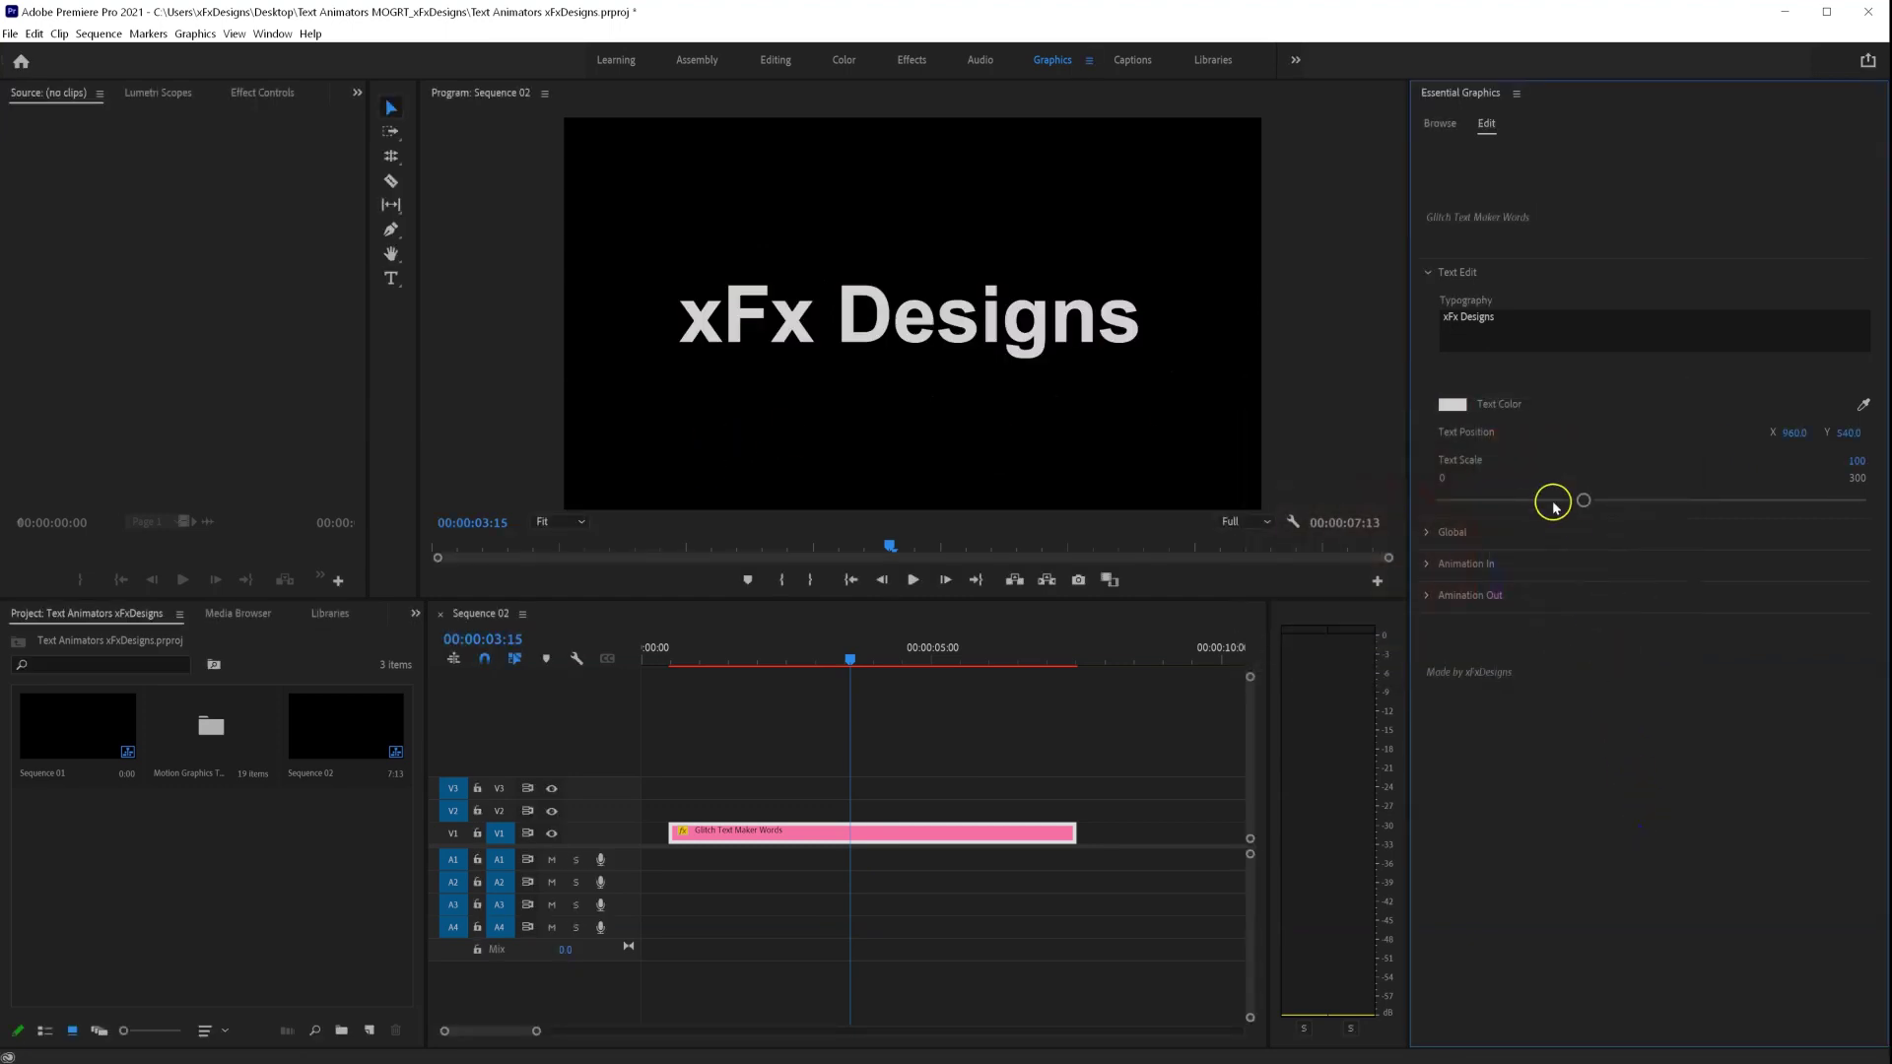
- Play the title from its start, and turn on Enable Glitch in its Global settings
{"action": "left_click", "coordinate": [1428, 273]}
{"action": "left_click", "coordinate": [1429, 307]}
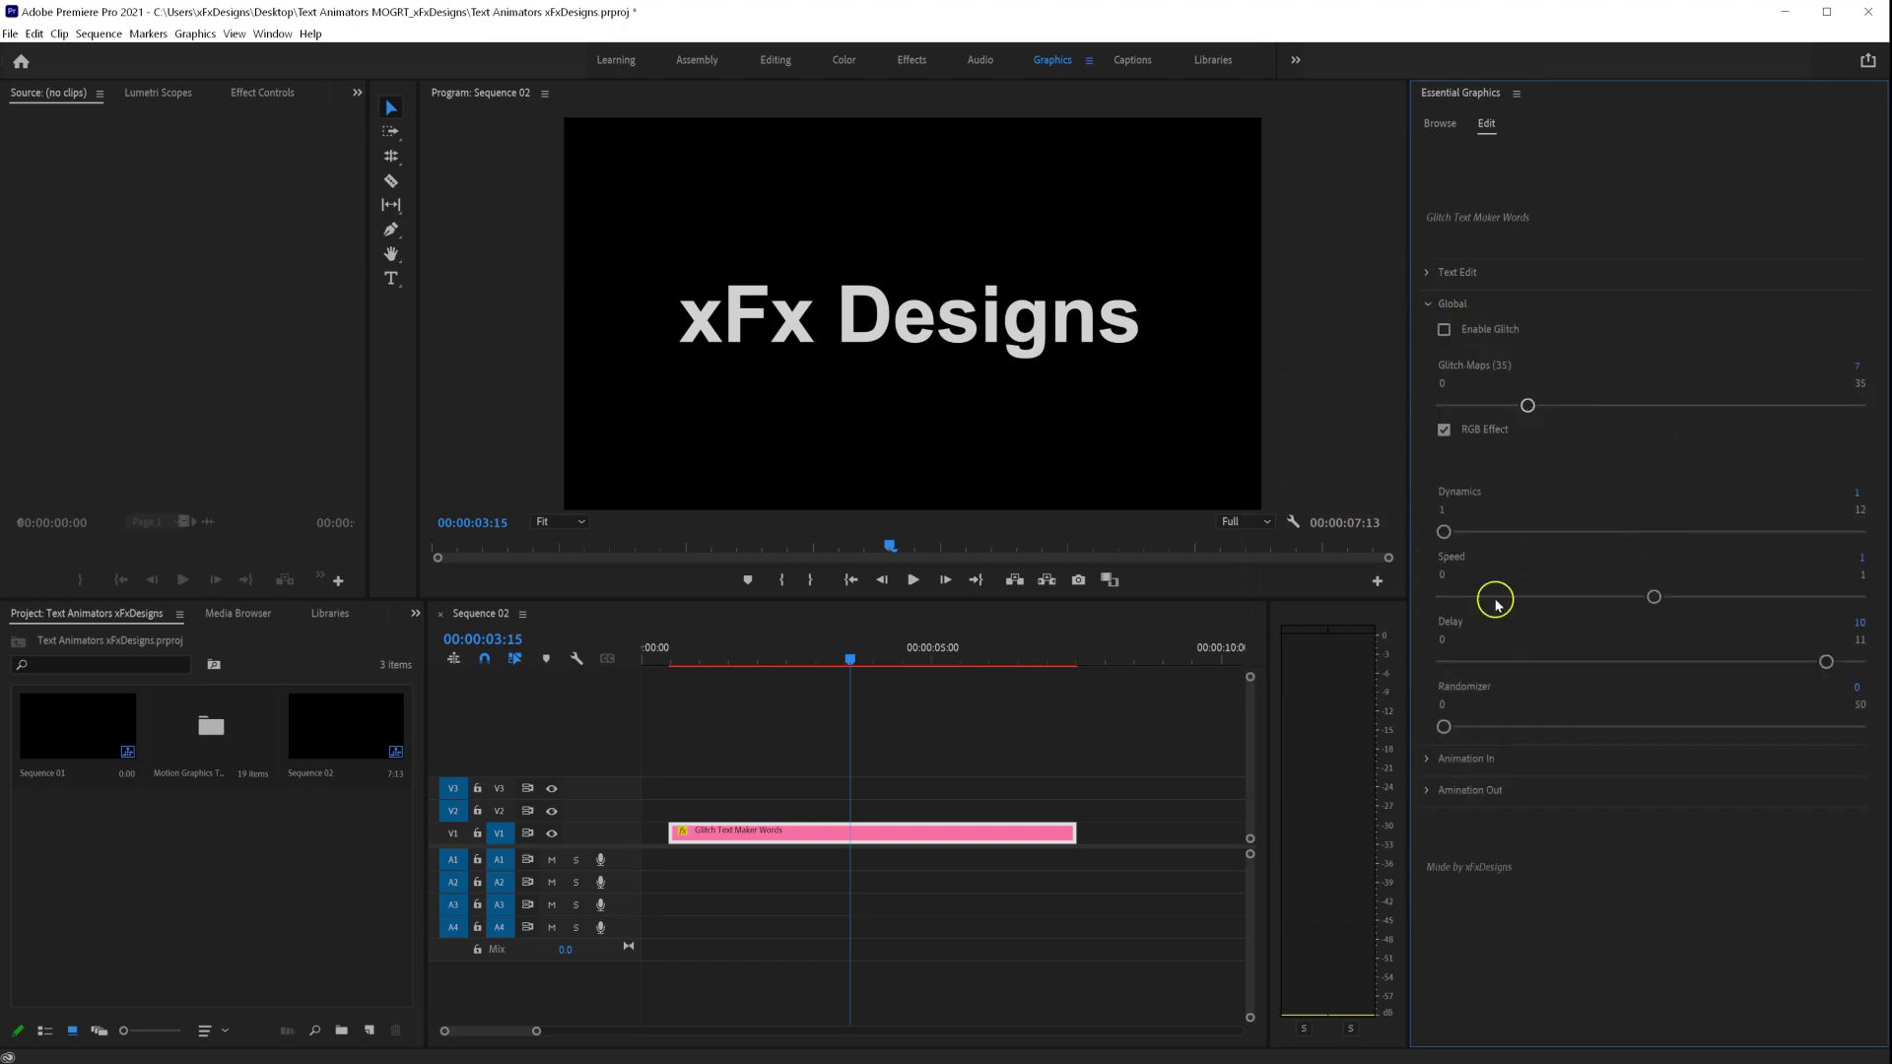
{"action": "left_click_drag", "start_coordinate": [833, 662], "coordinate": [674, 657]}
{"action": "key", "text": "space"}
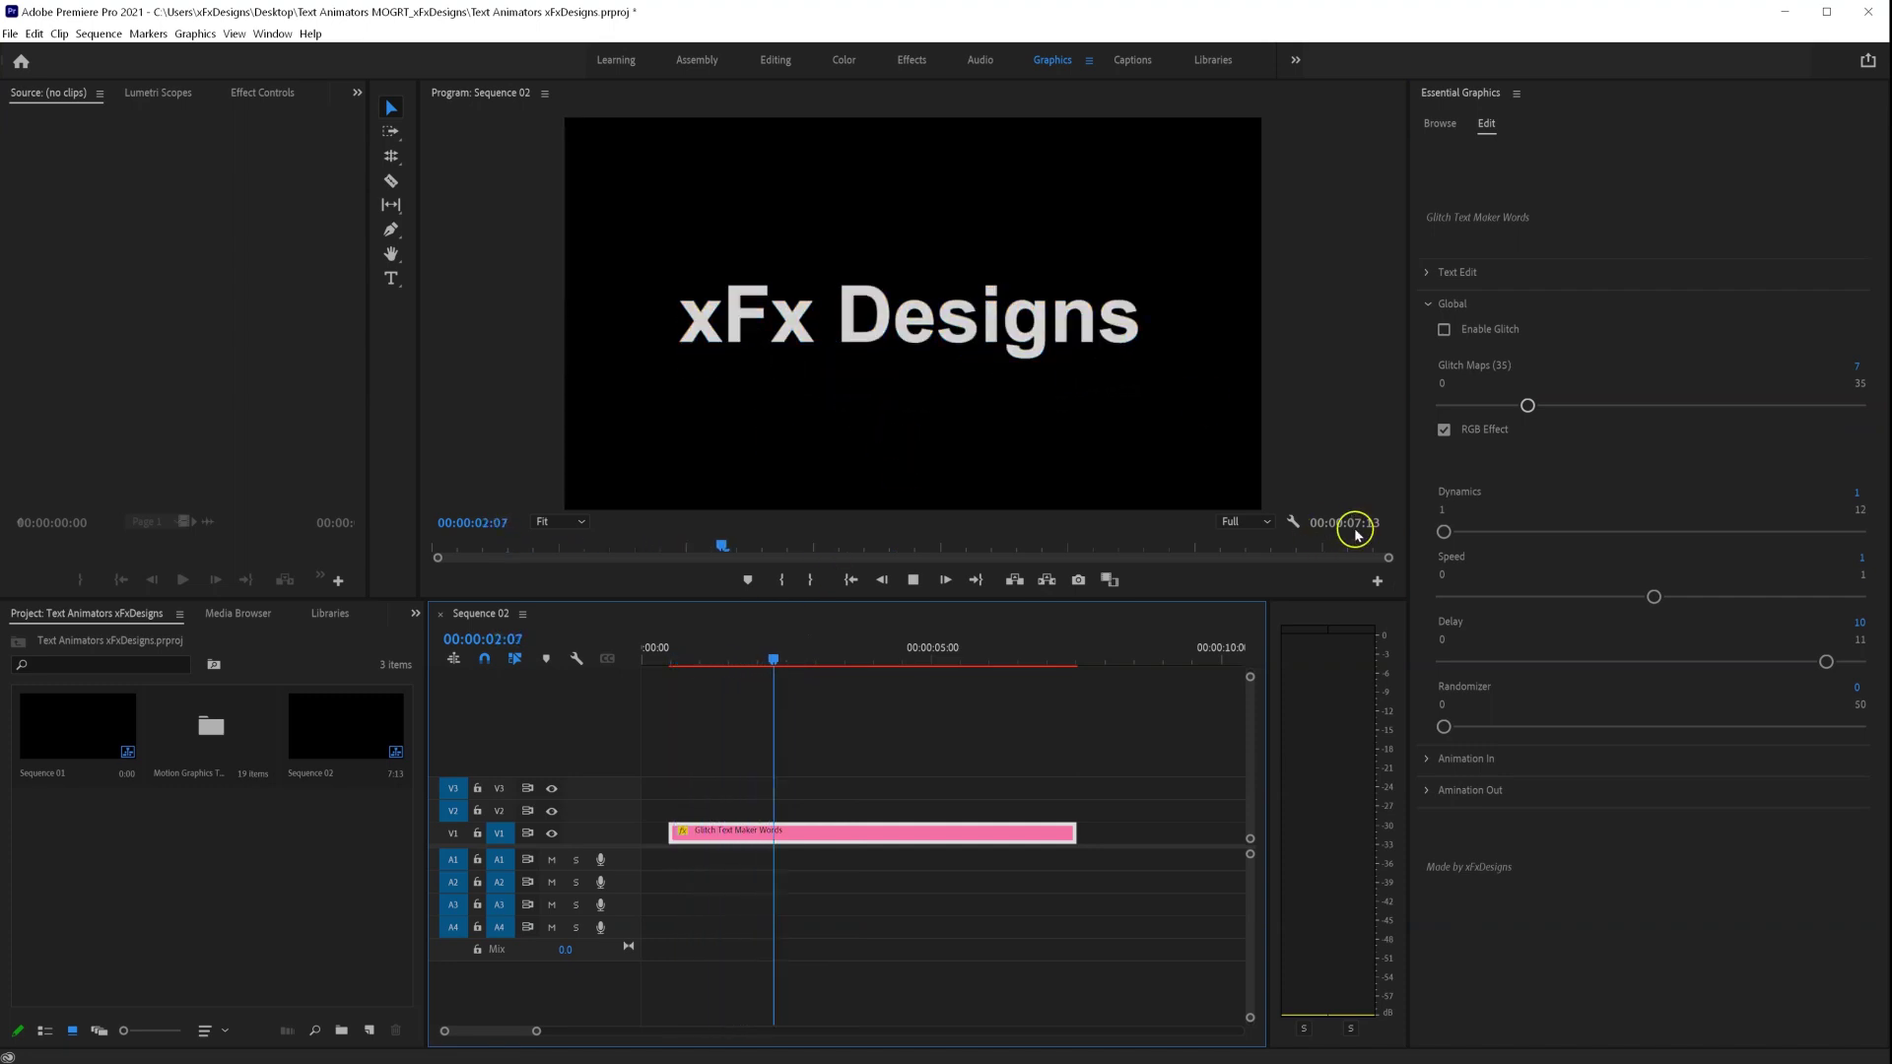
{"action": "left_click", "coordinate": [1445, 332]}
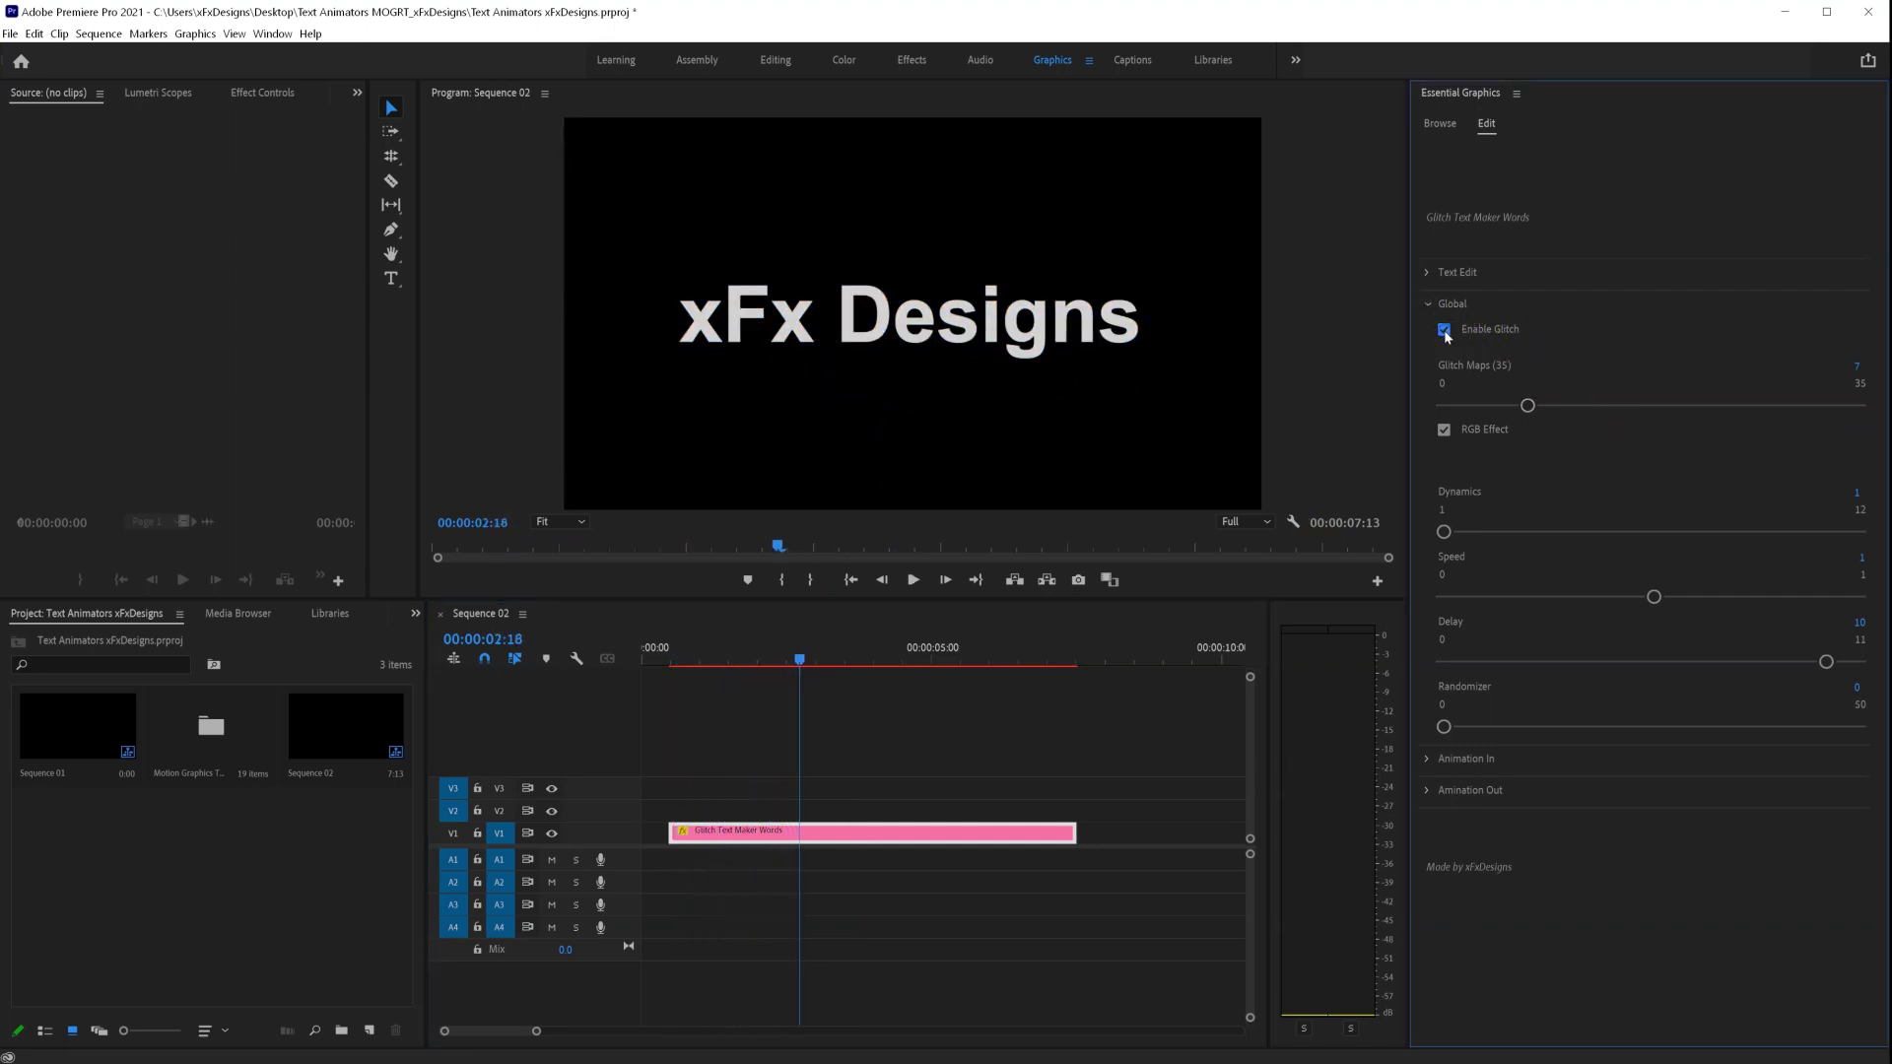
- Mark the title clip's full span as the sequence's in and out range
{"action": "left_click", "coordinate": [674, 658]}
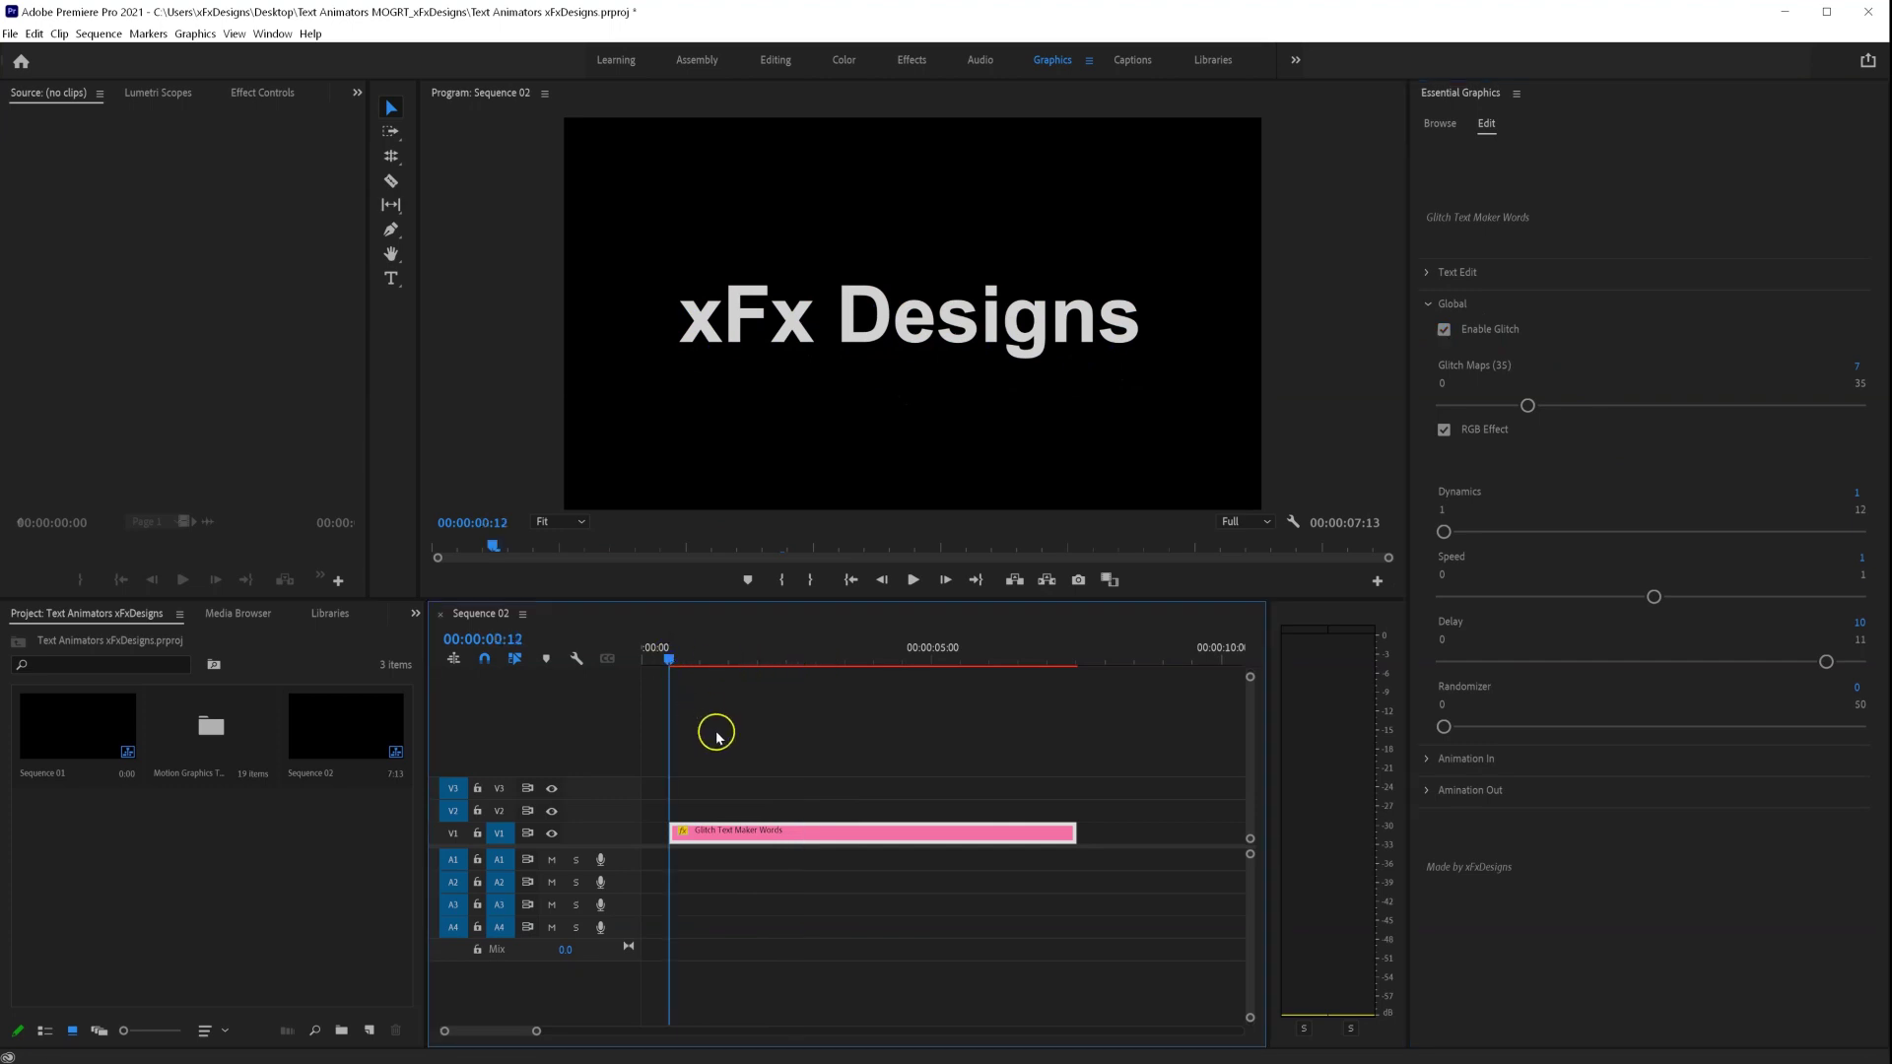
{"action": "right_click", "coordinate": [767, 833]}
{"action": "right_click", "coordinate": [700, 659]}
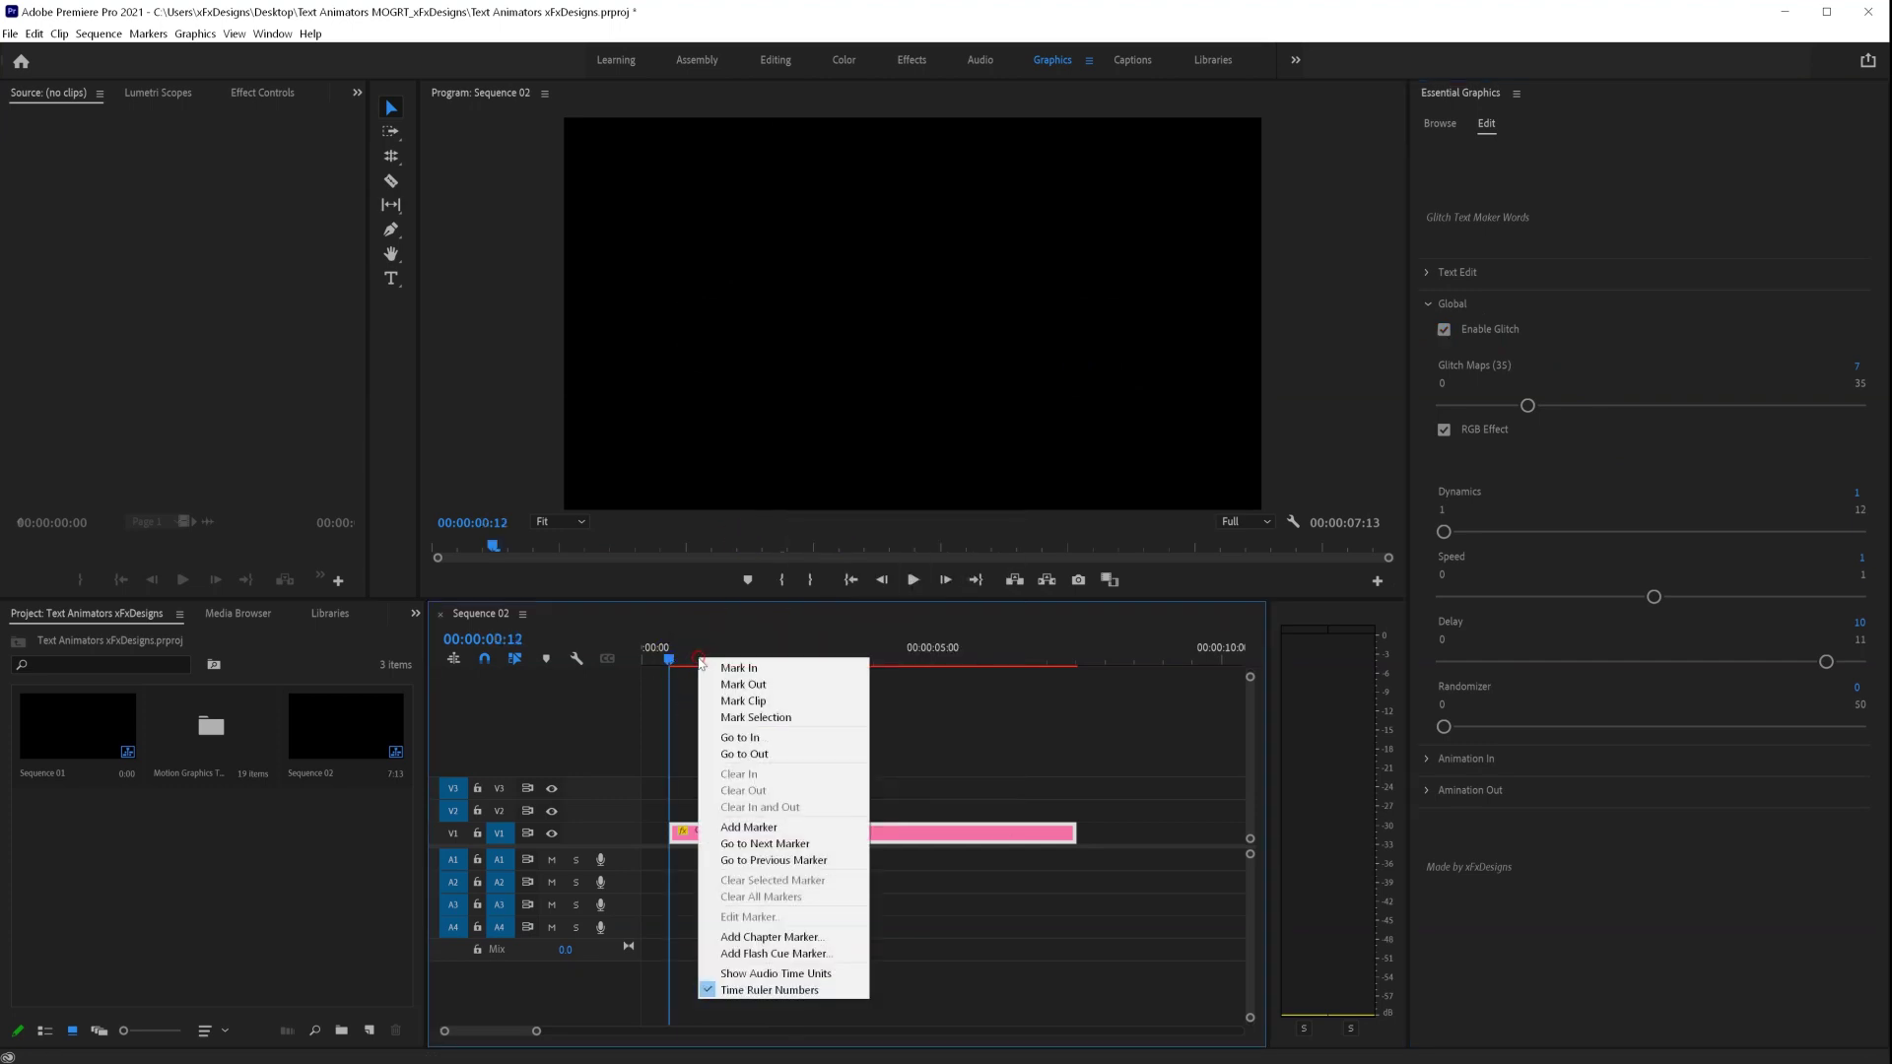
{"action": "left_click", "coordinate": [789, 706]}
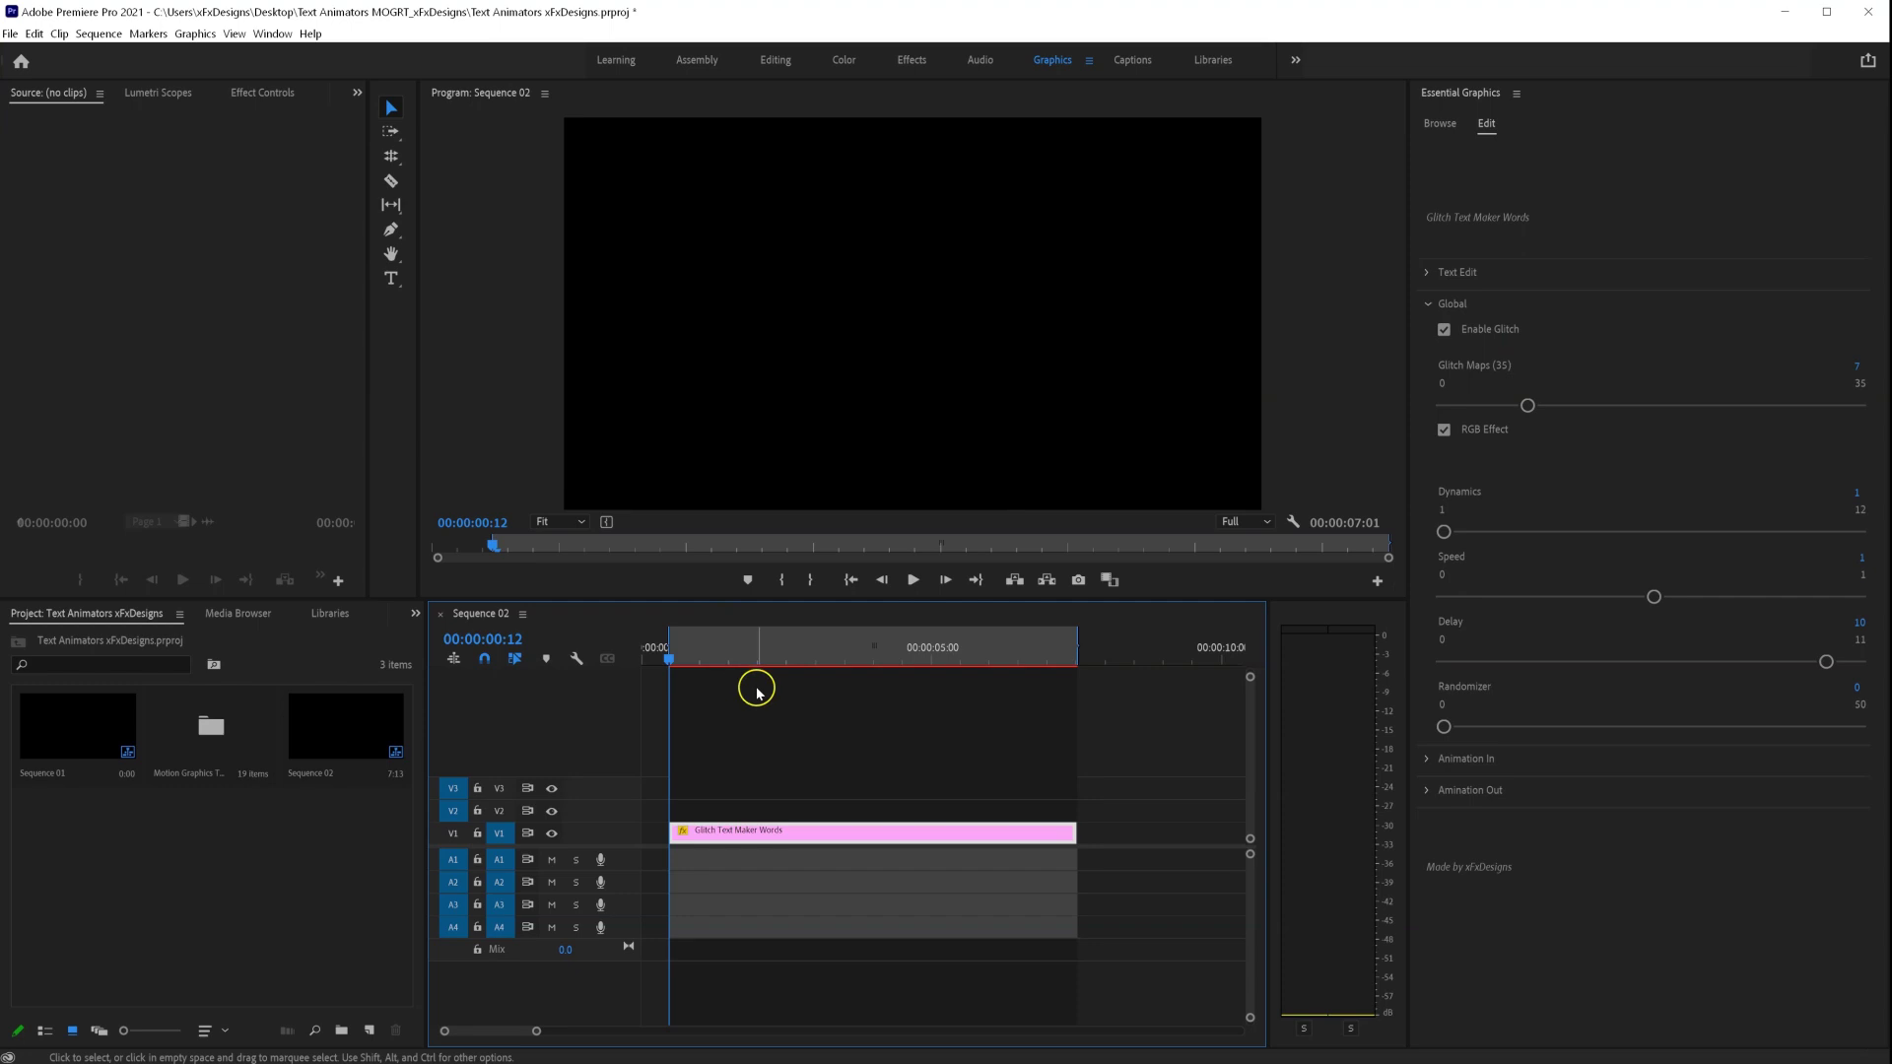
- Play the marked range repeatedly to examine the glitch effect on the title
{"action": "key", "text": "space"}
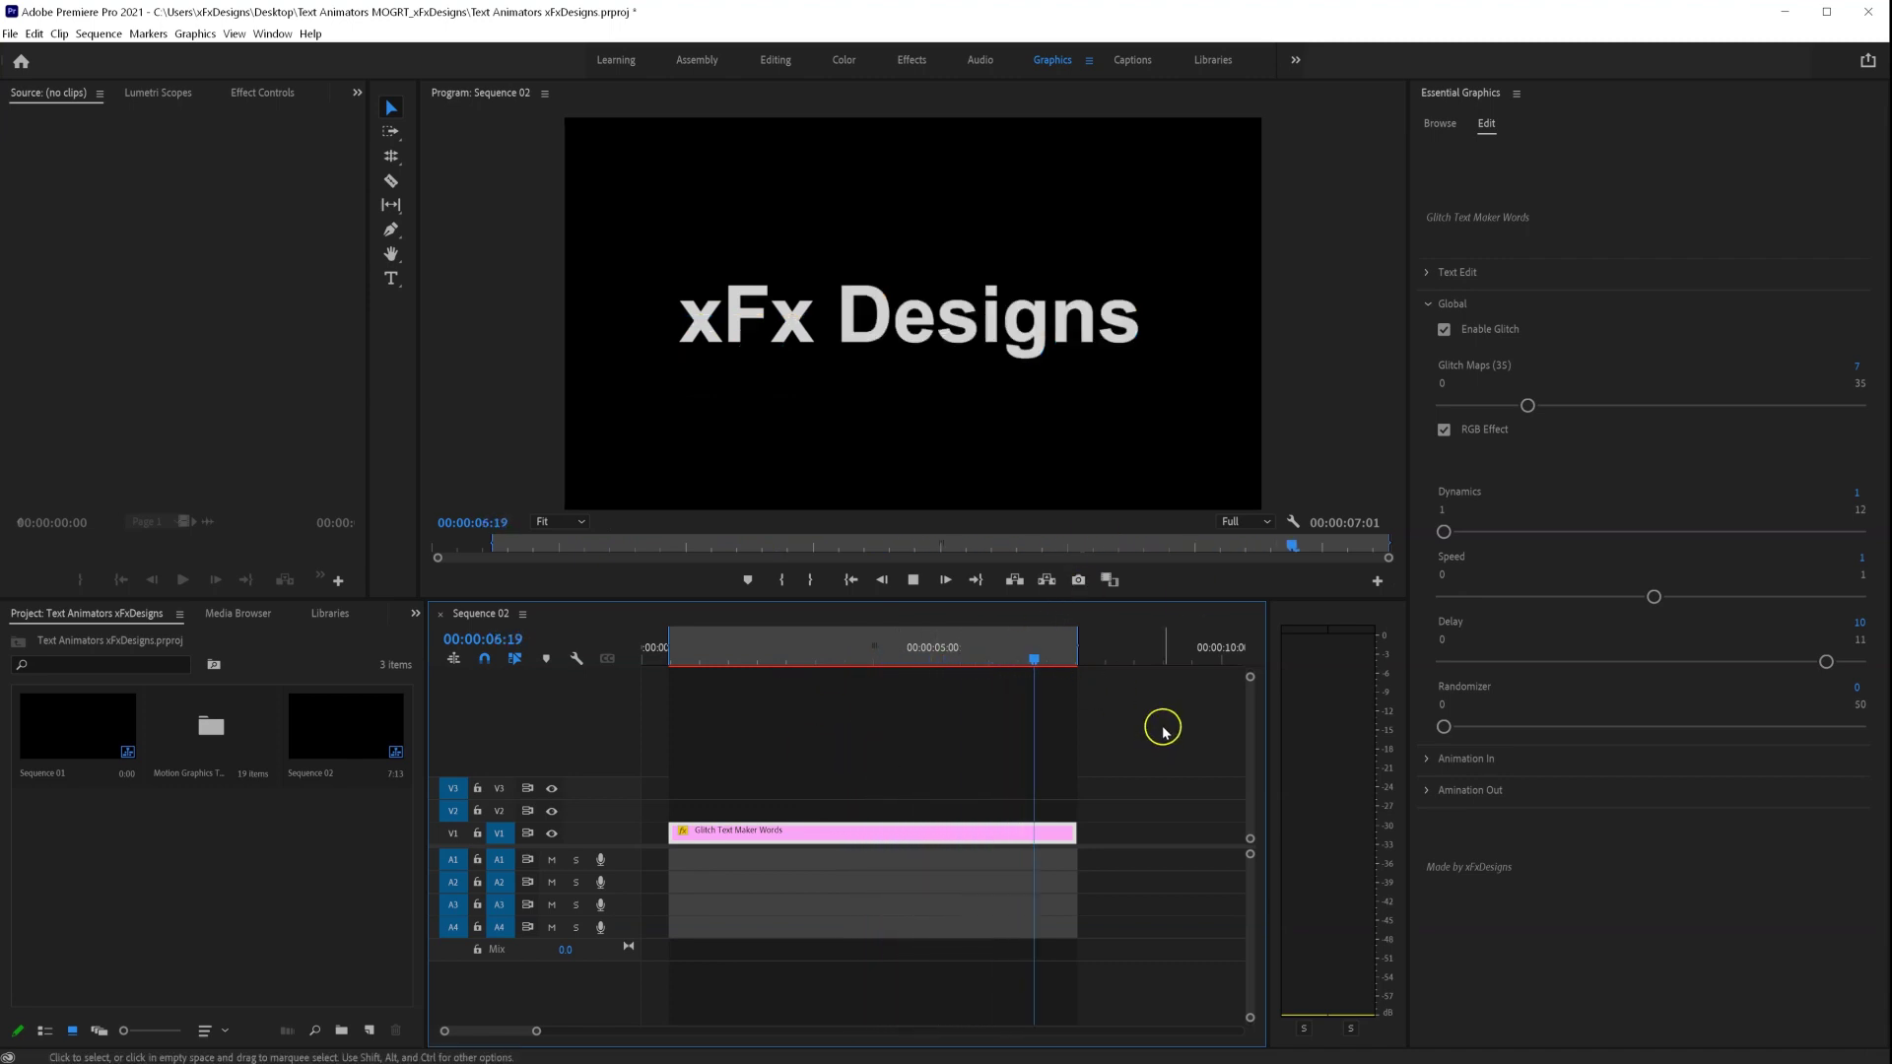
{"action": "key", "text": "Home"}
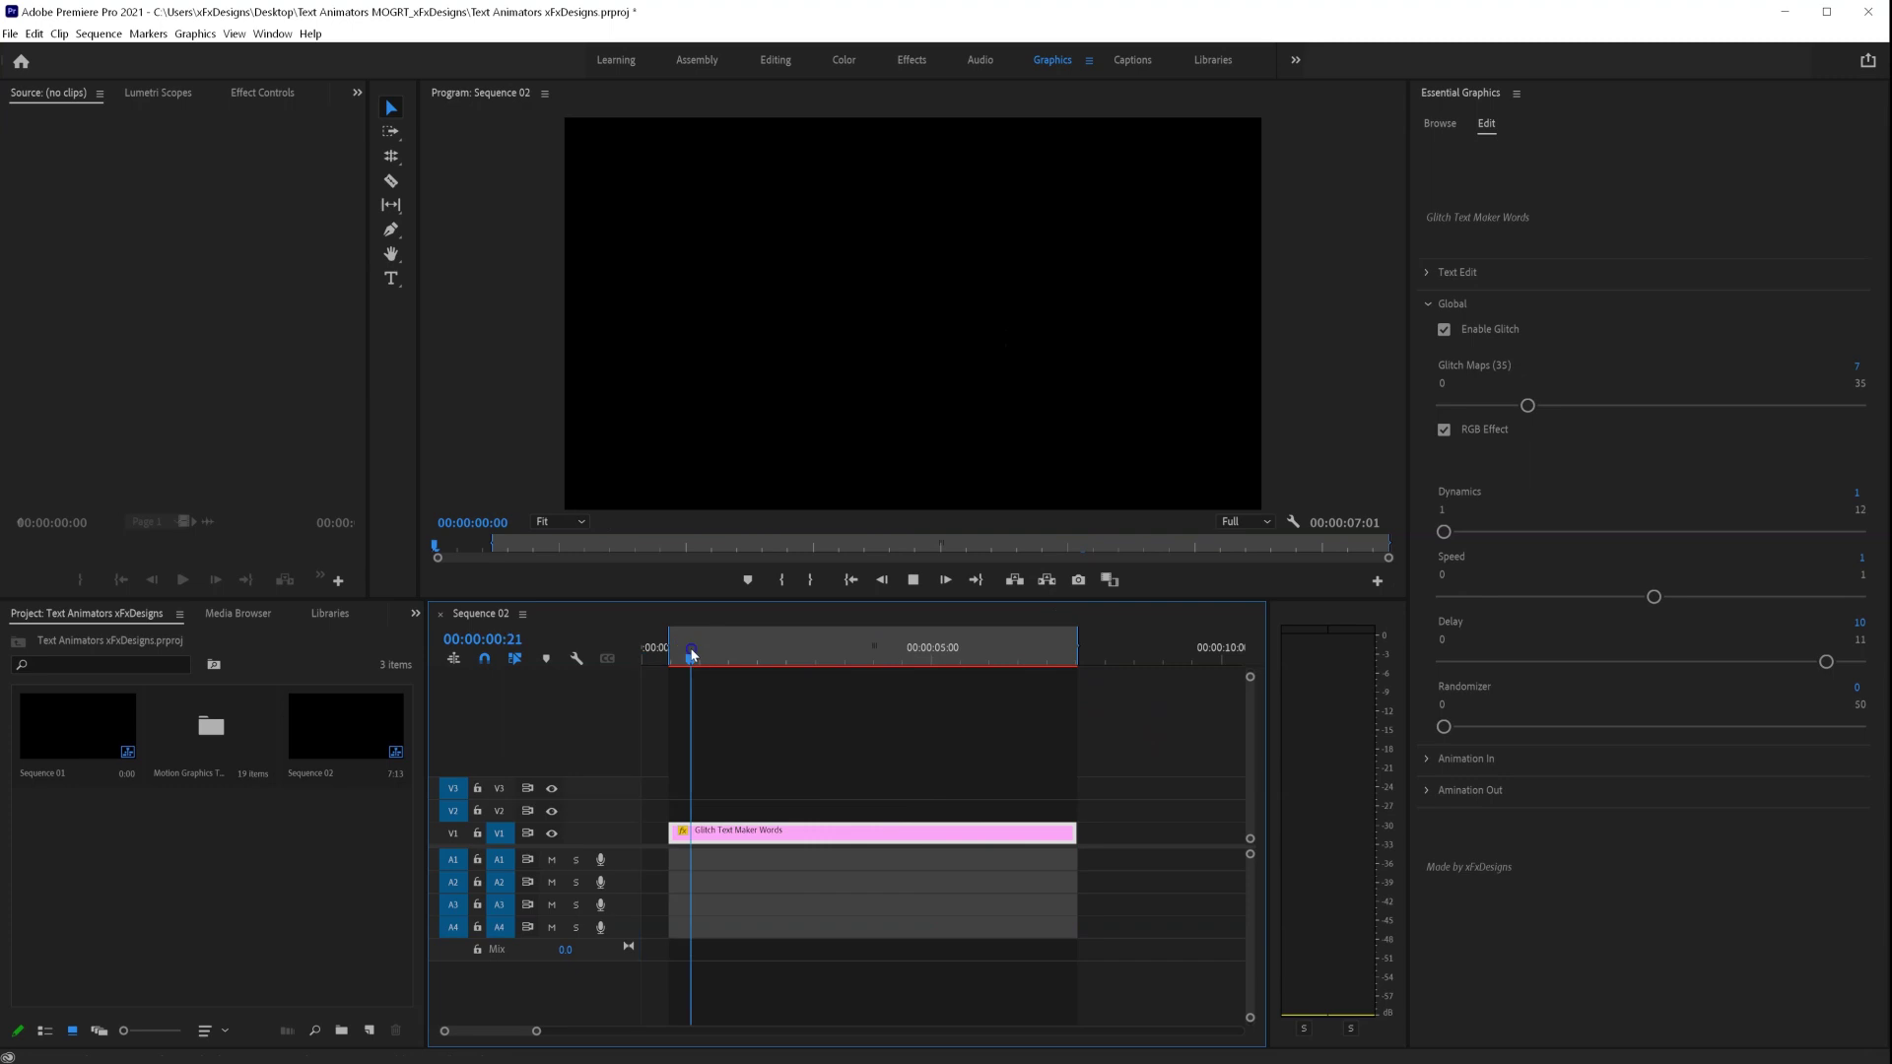
{"action": "key", "text": "space"}
{"action": "left_click", "coordinate": [705, 668]}
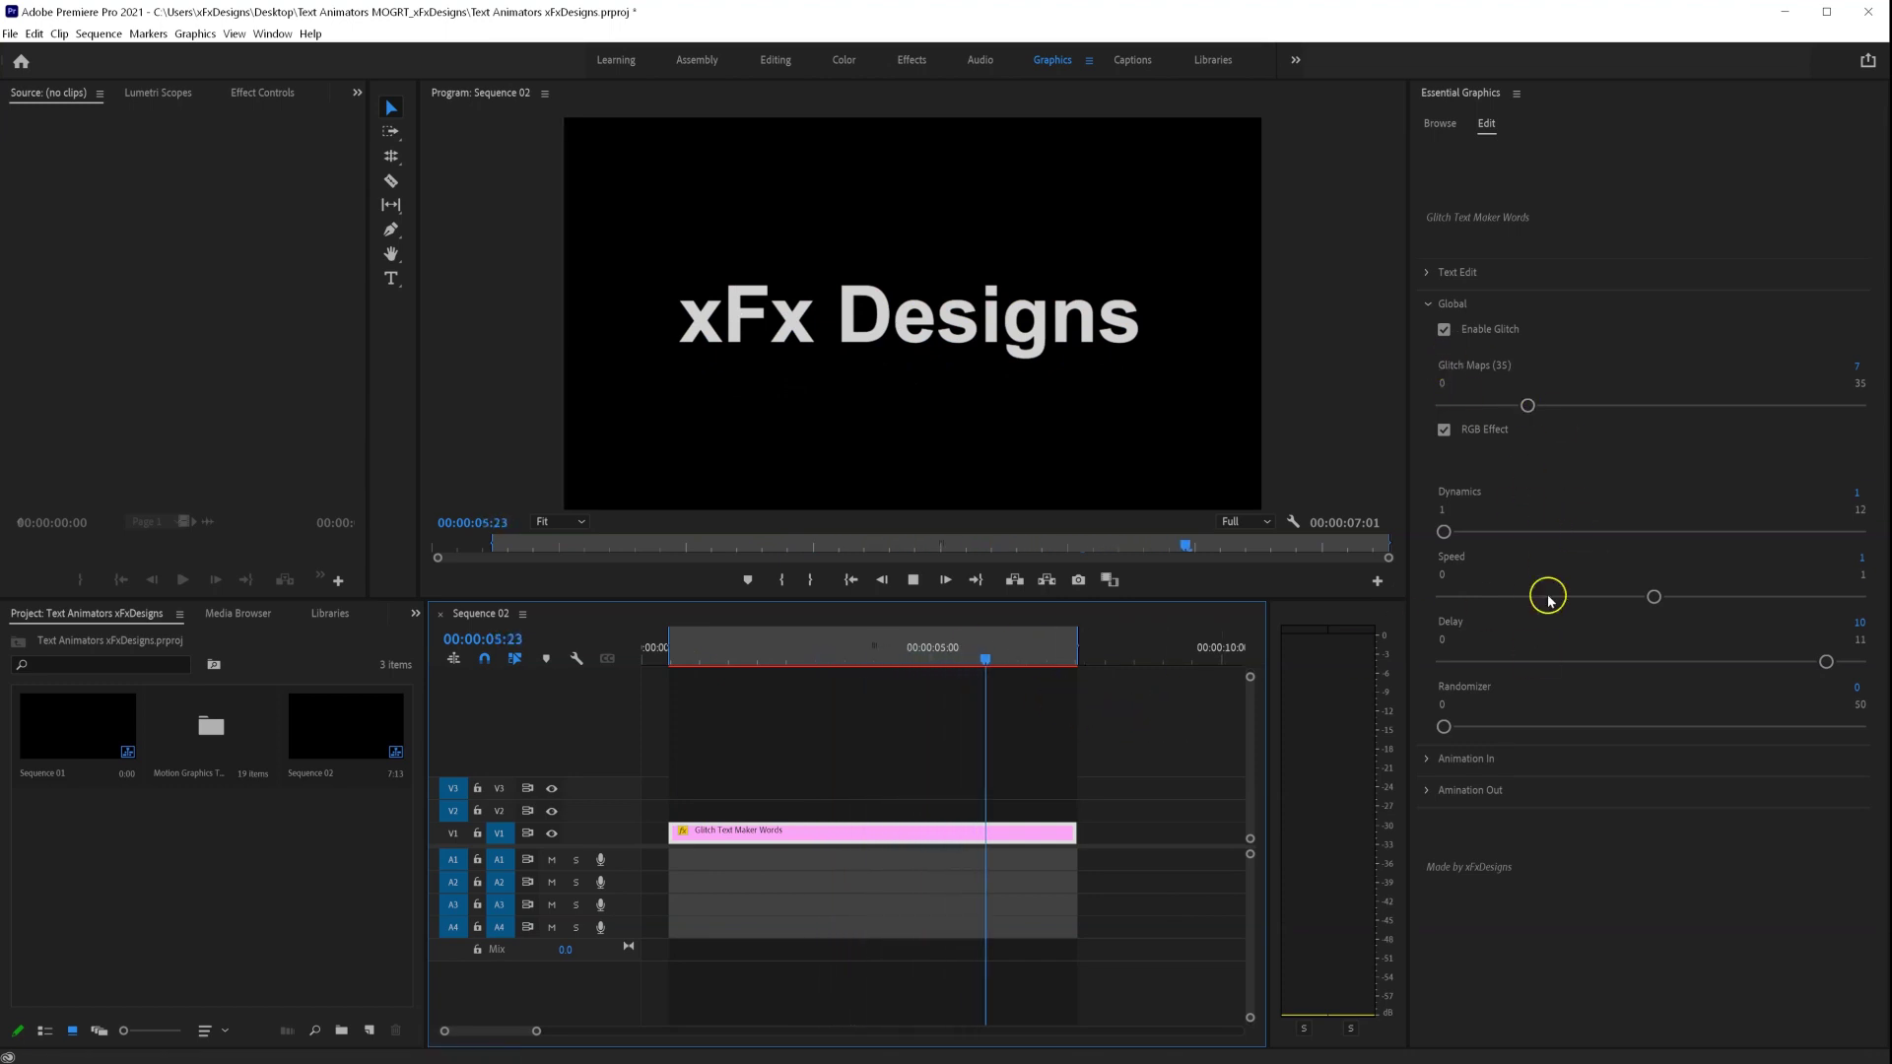
{"action": "key", "text": "space"}
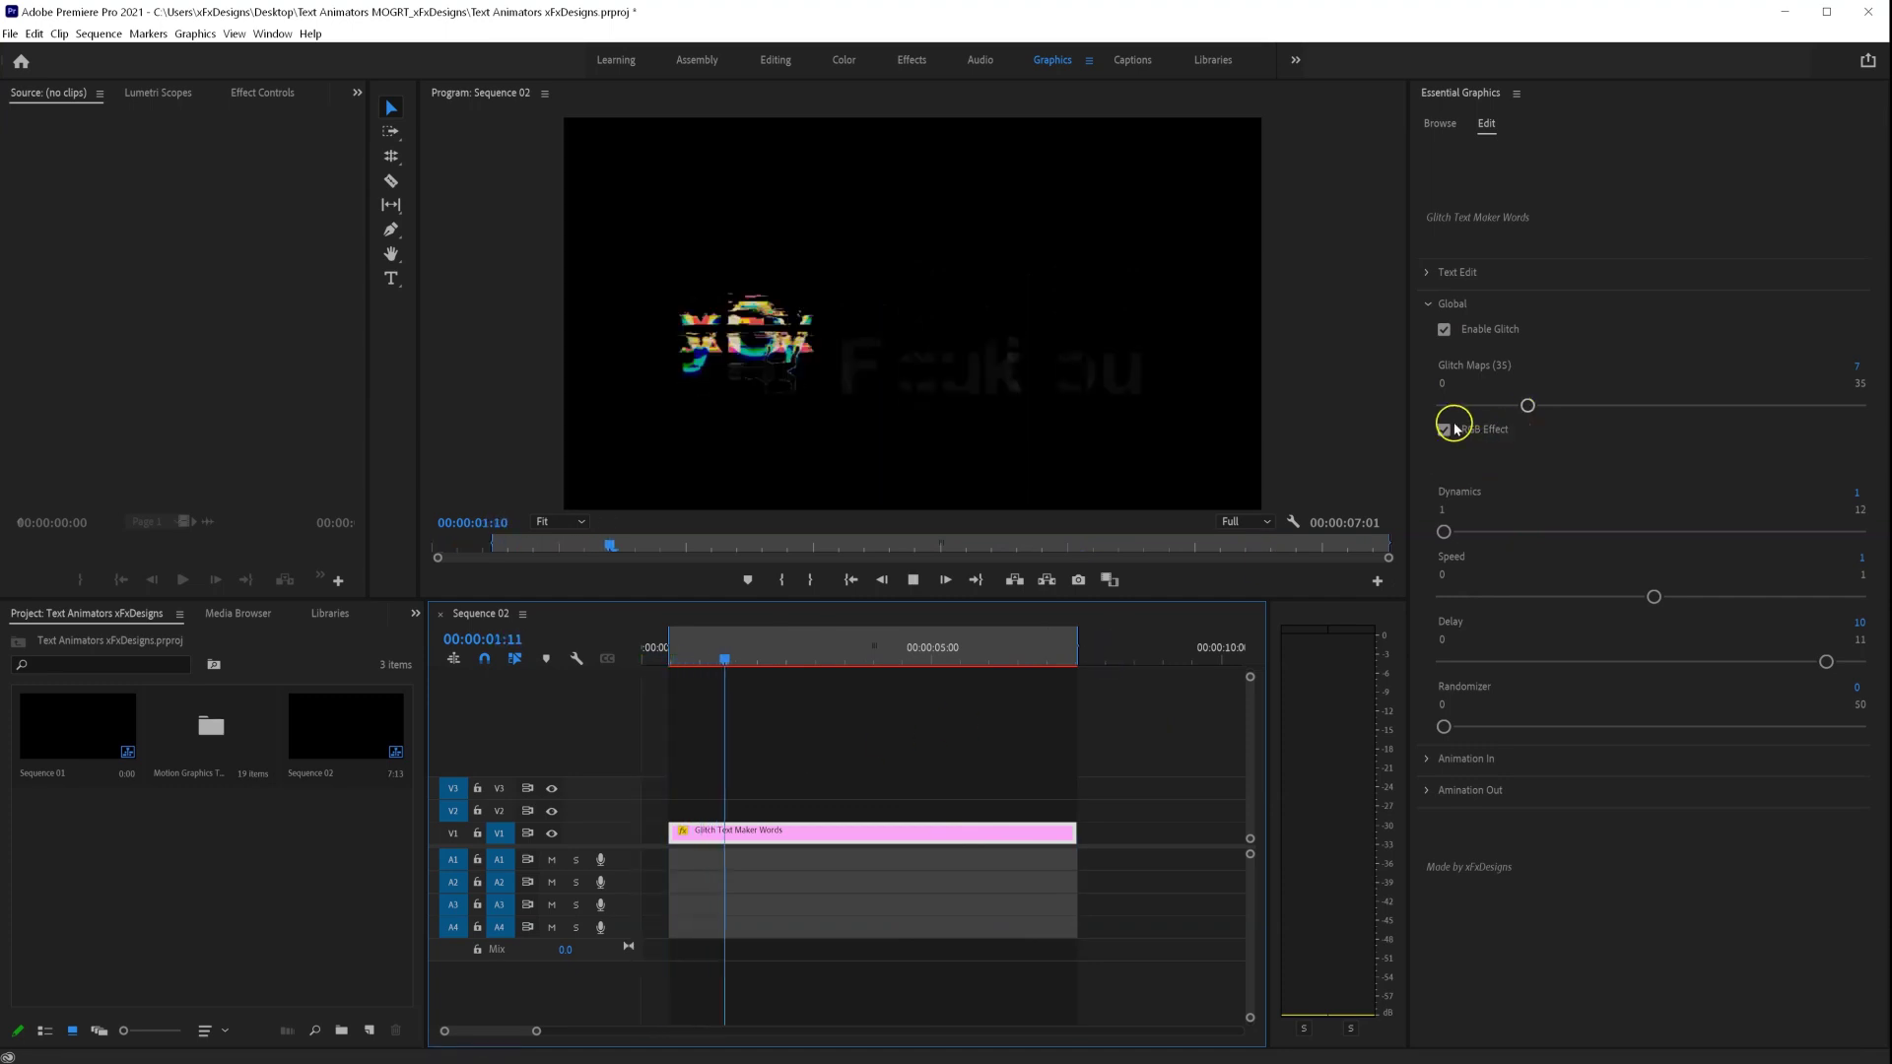
{"action": "key", "text": "space"}
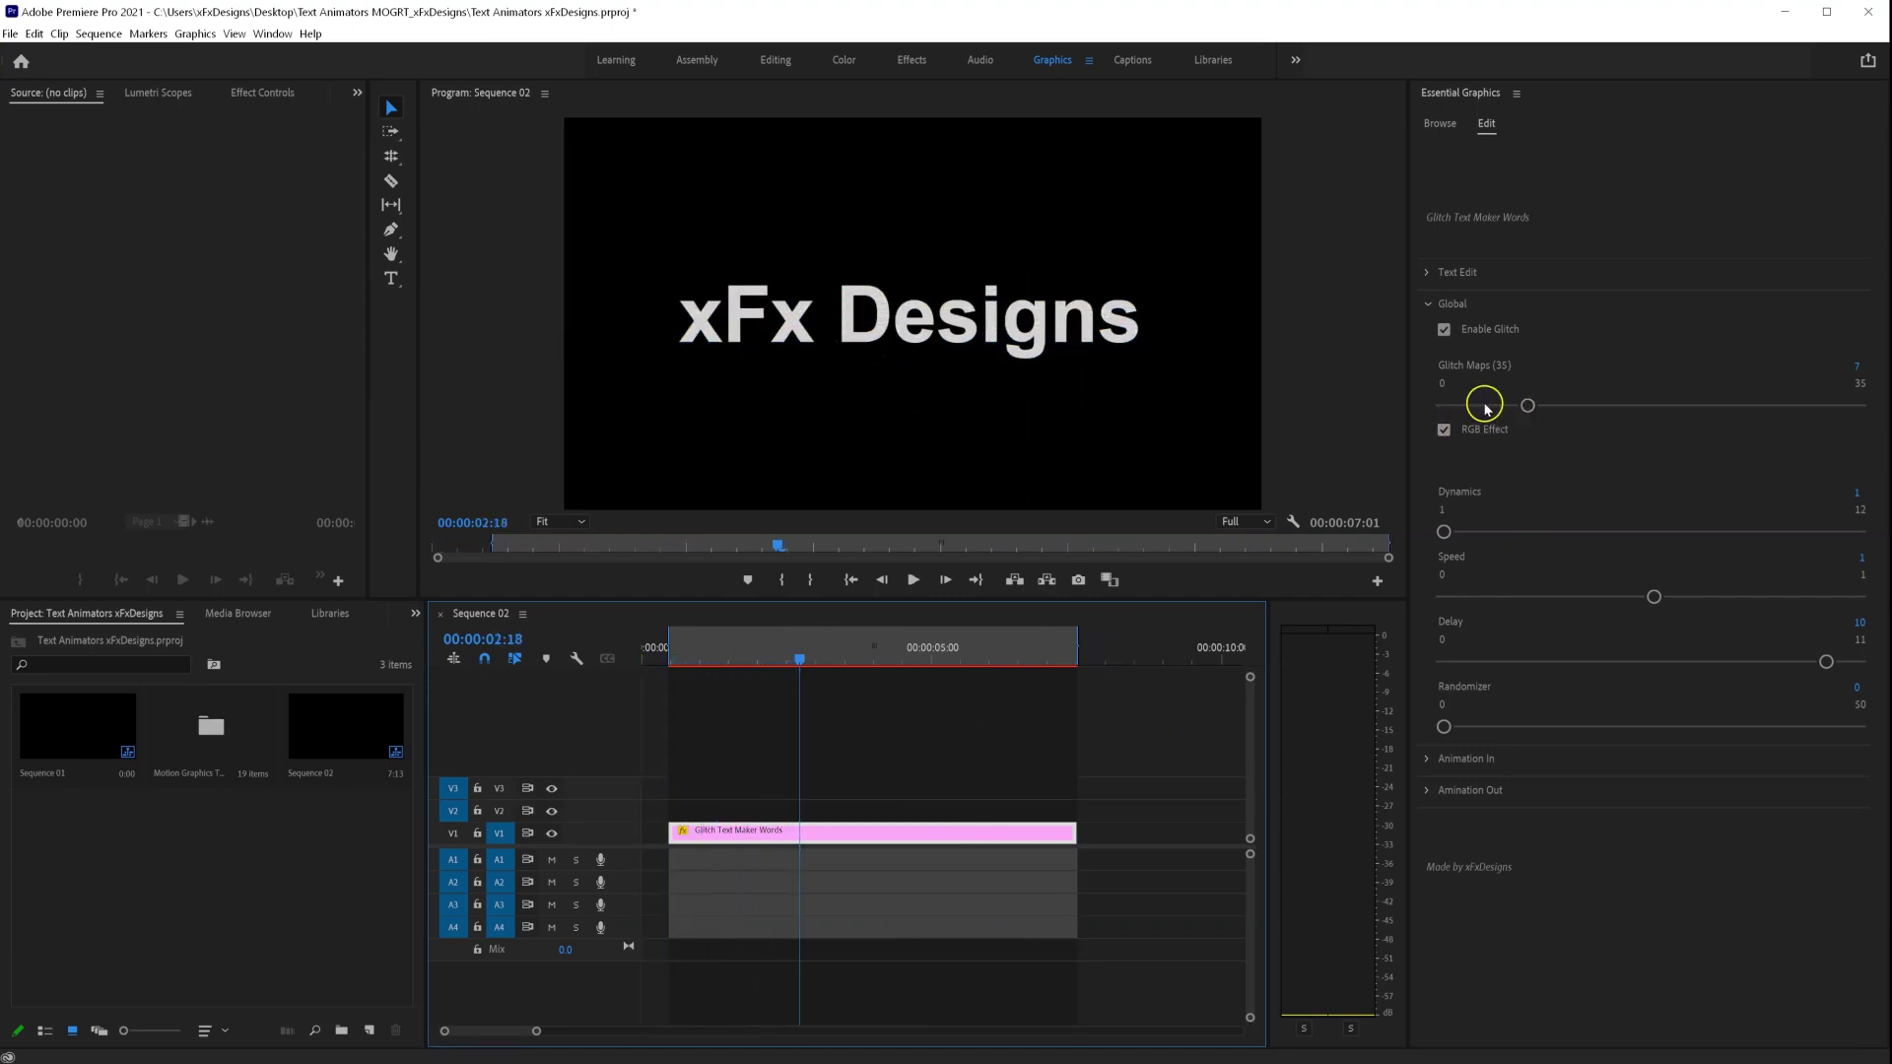
- Set Glitch Maps to 12 and play the title from its start to check the new glitch pattern
{"action": "left_click", "coordinate": [1861, 366]}
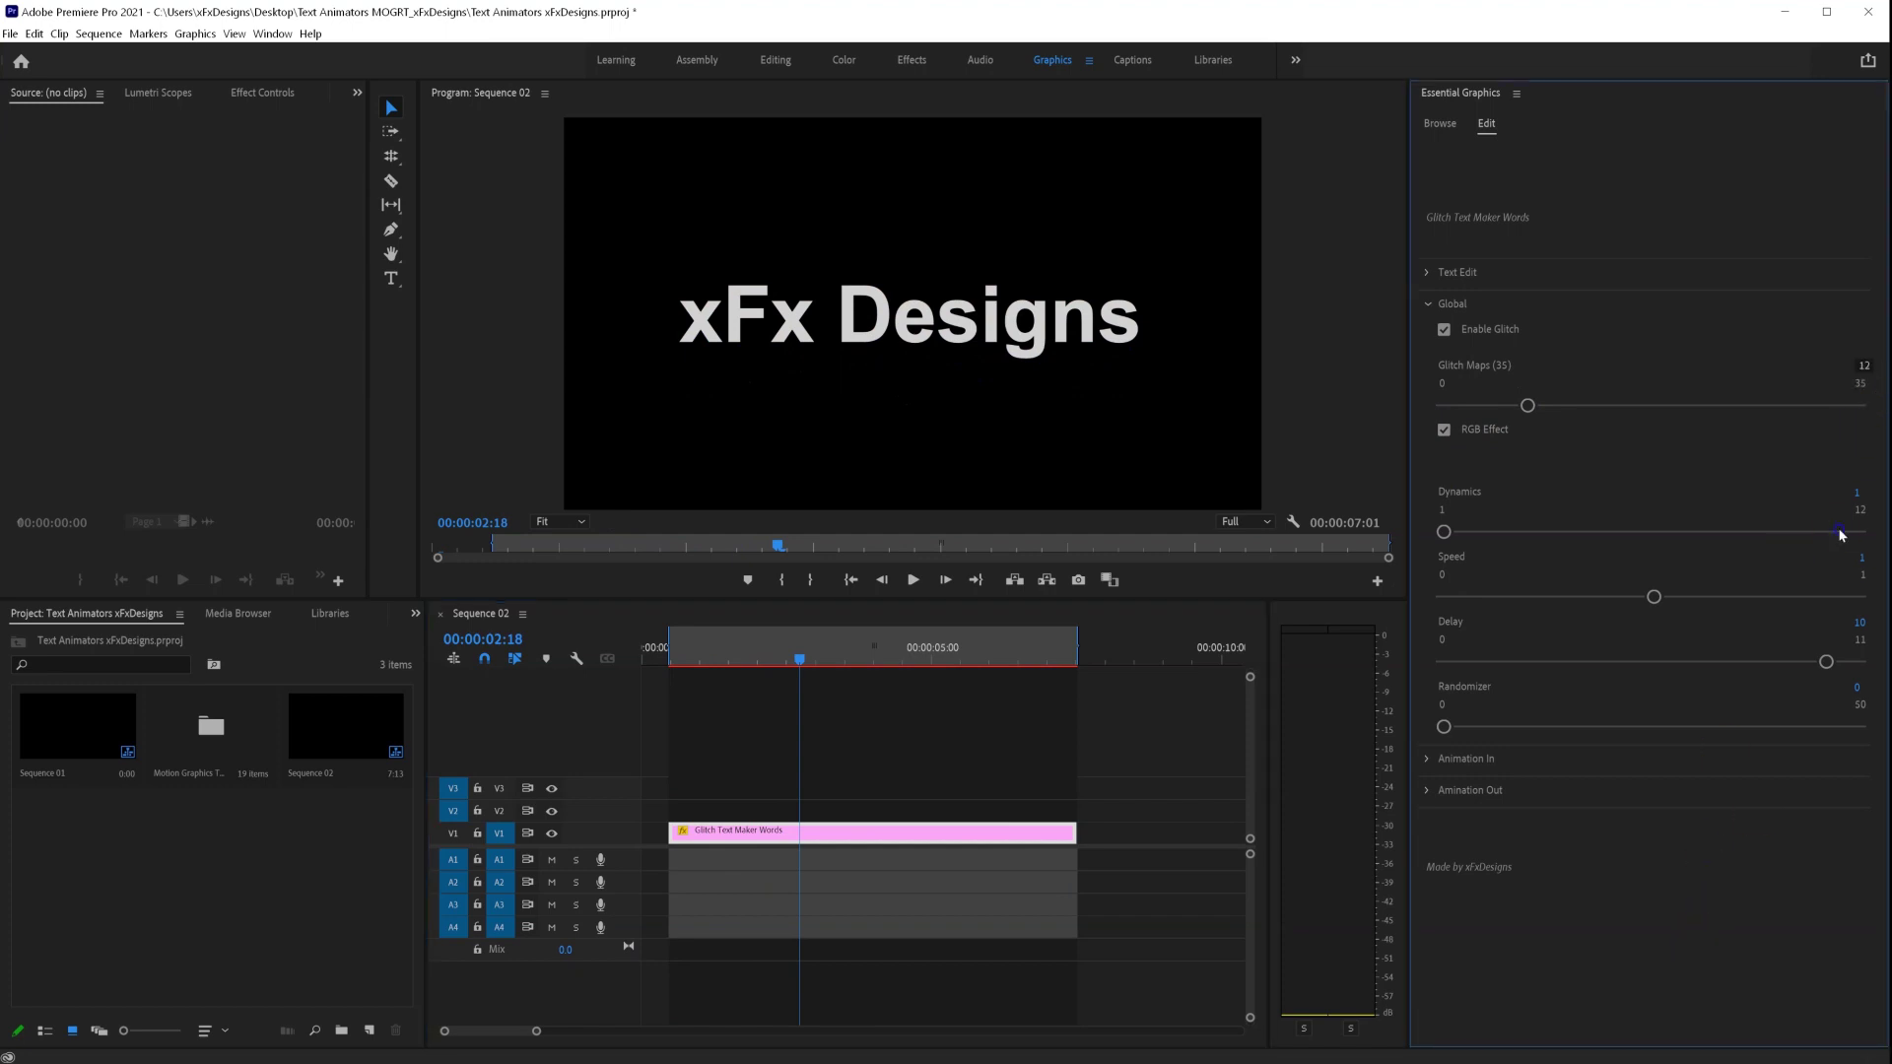
{"action": "left_click", "coordinate": [726, 658]}
{"action": "left_click_drag", "start_coordinate": [726, 660], "coordinate": [680, 662]}
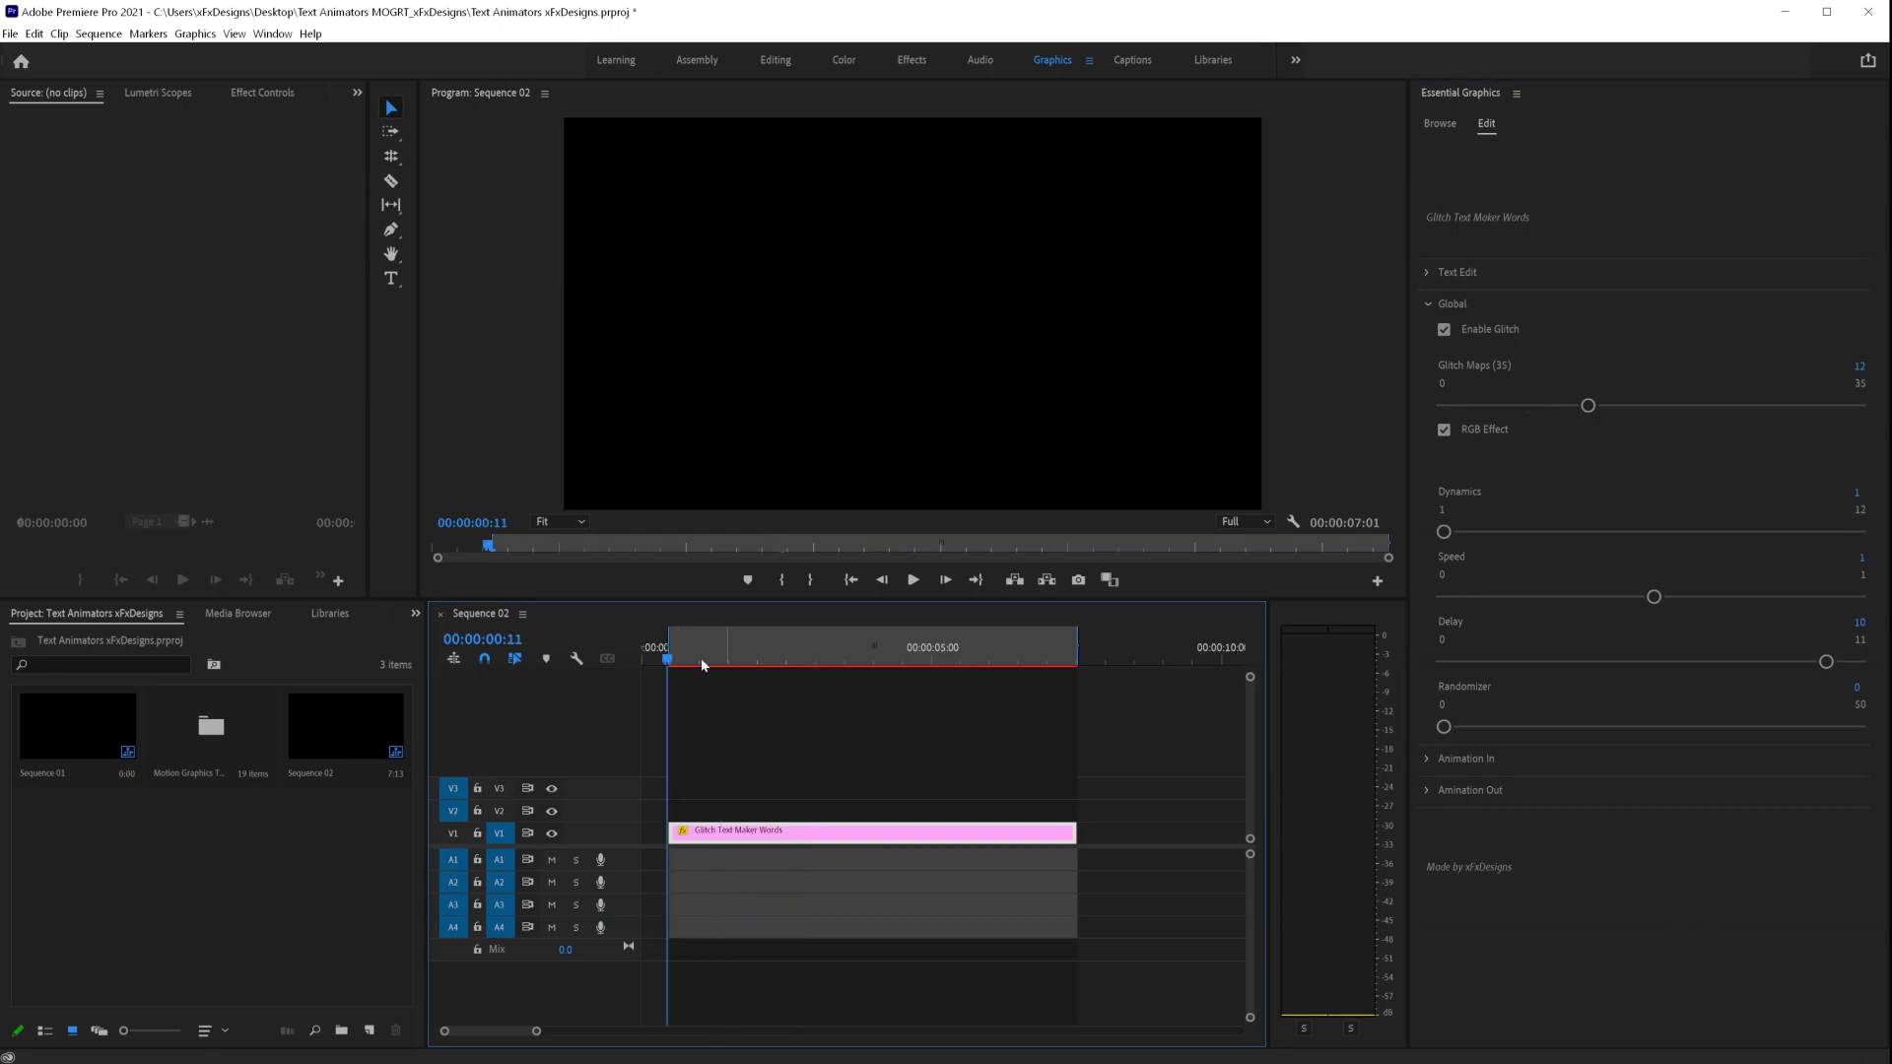
{"action": "key", "text": "space"}
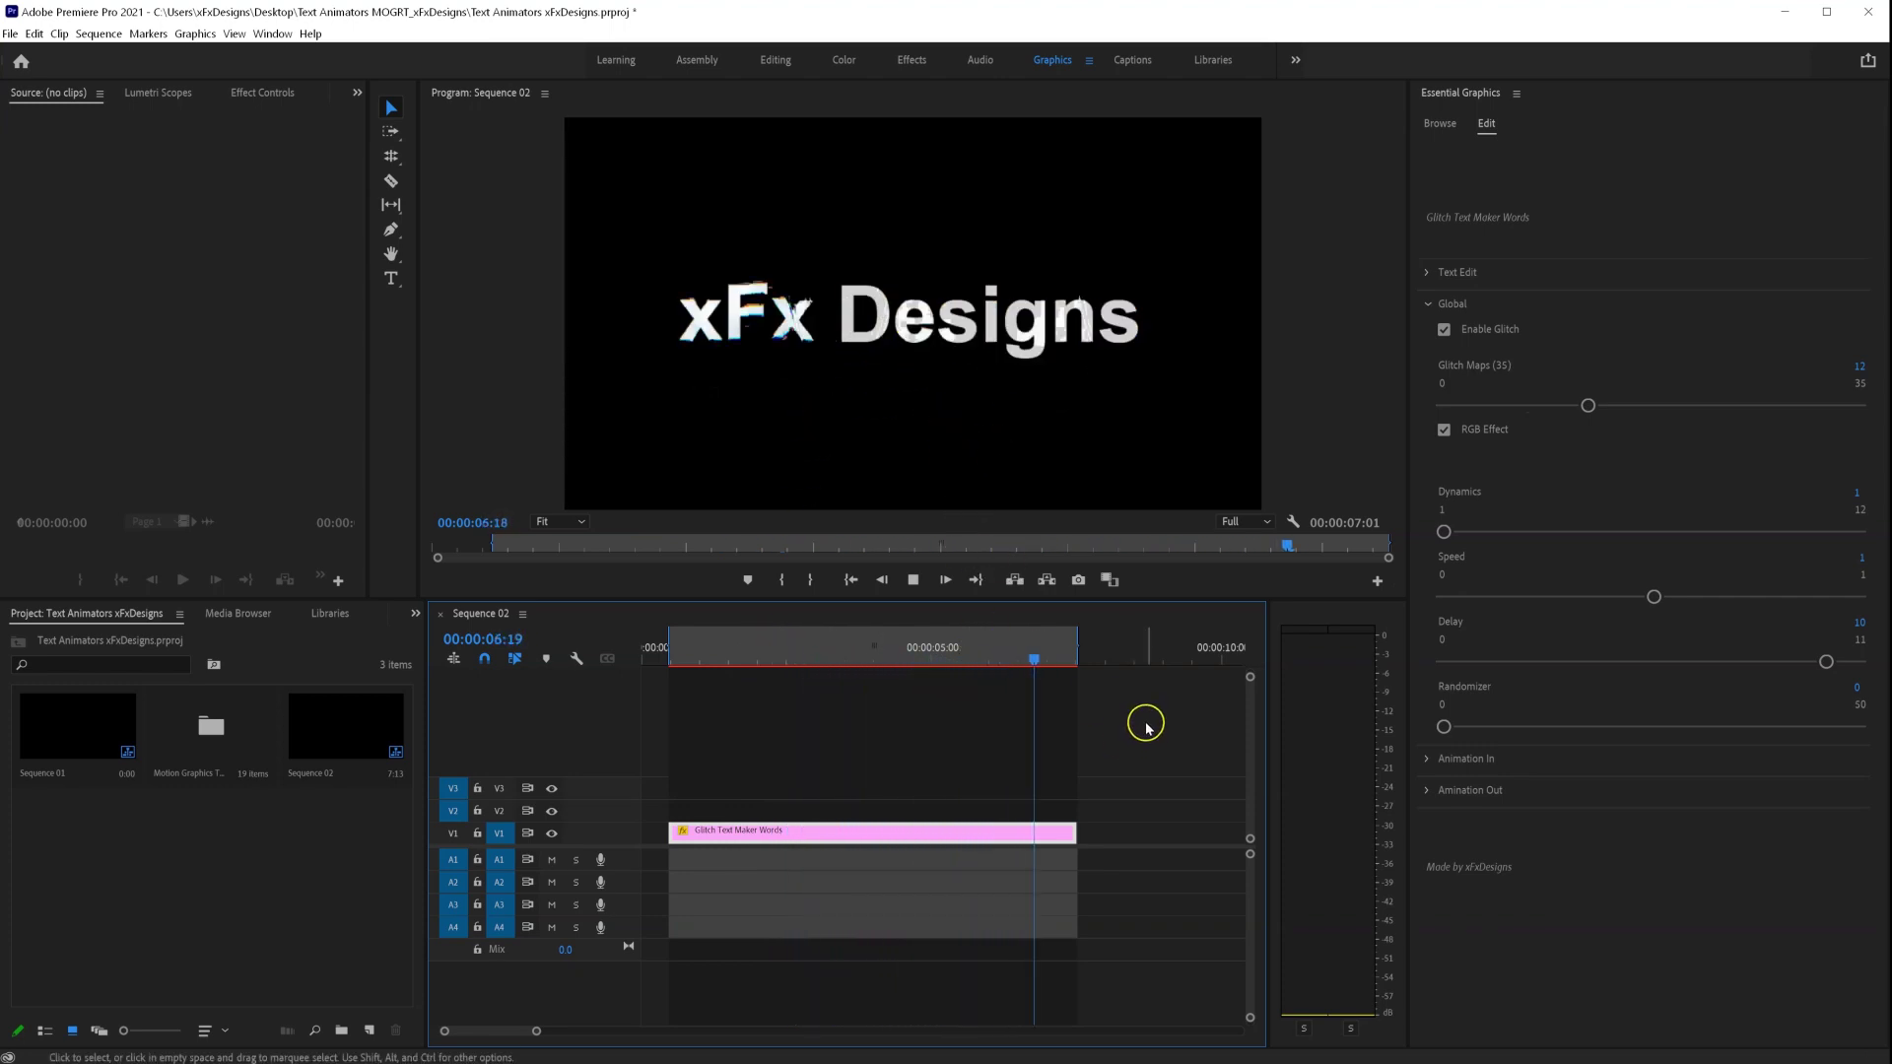
{"action": "key", "text": "space"}
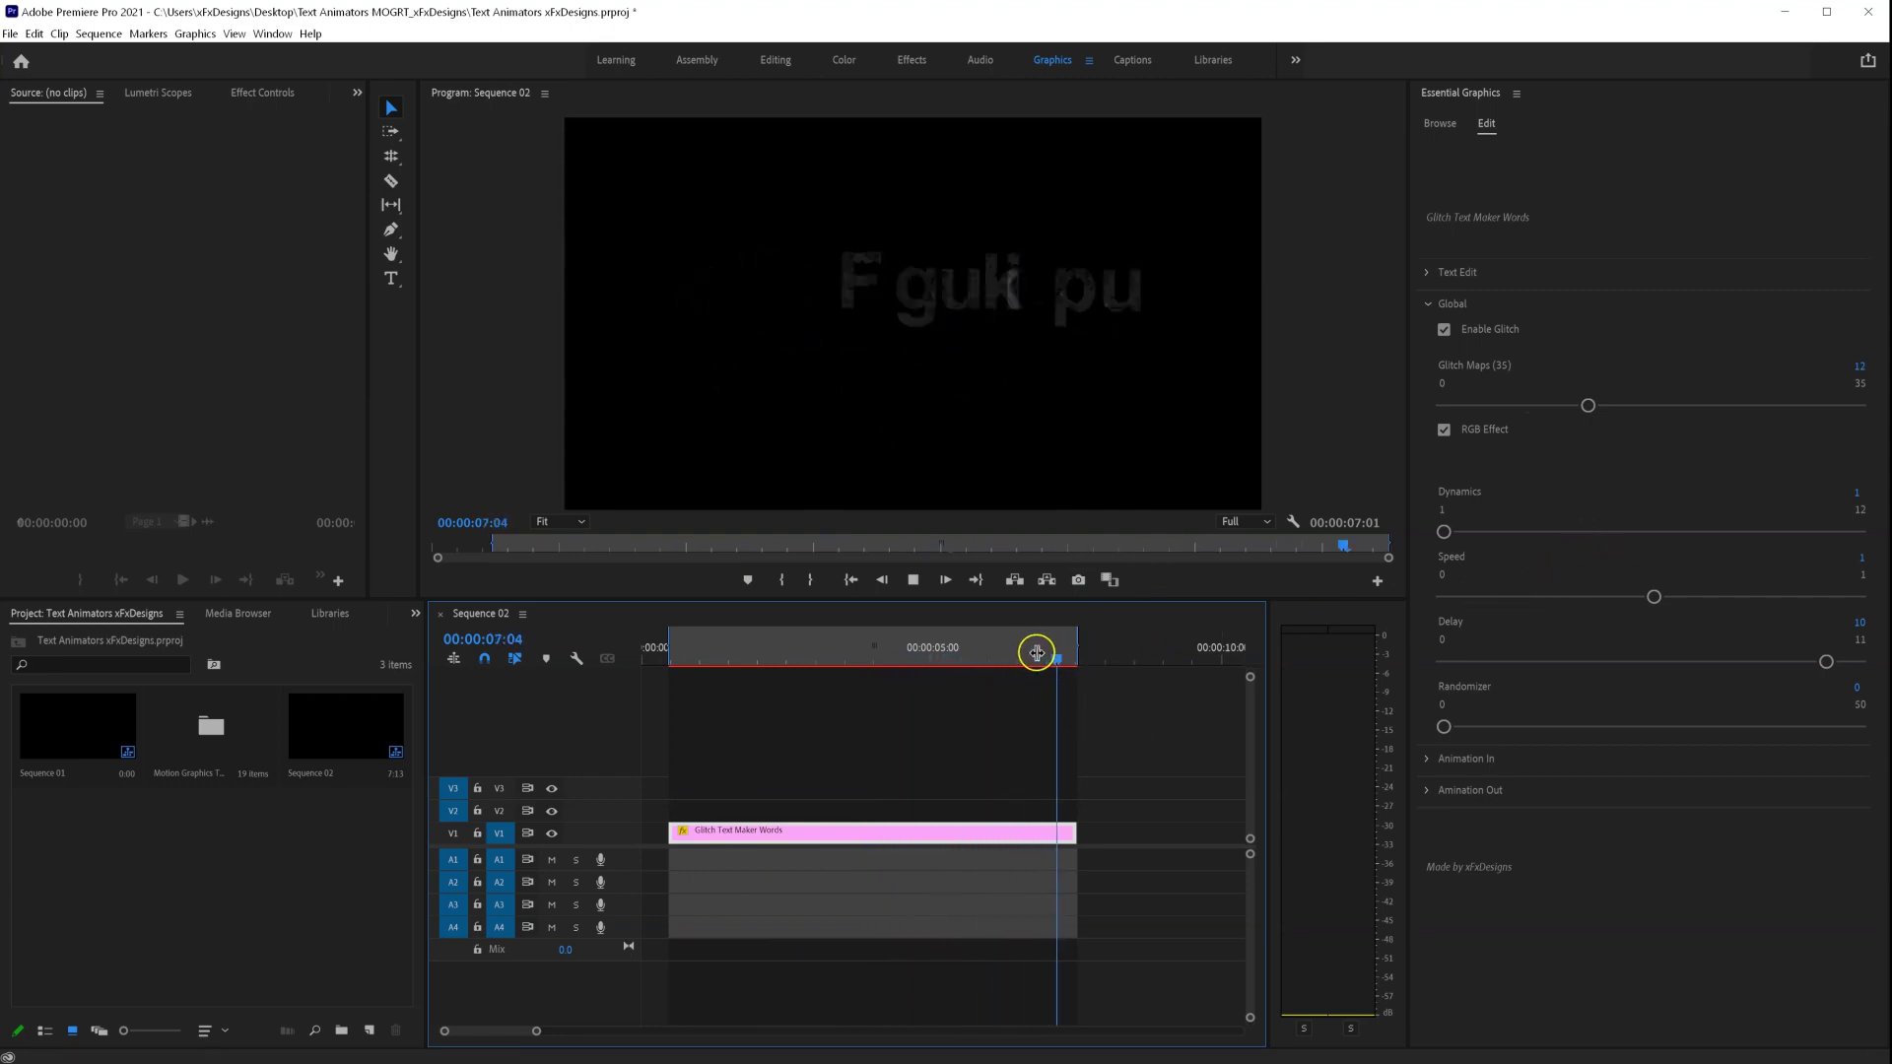
{"action": "left_click_drag", "start_coordinate": [1038, 653], "coordinate": [865, 653]}
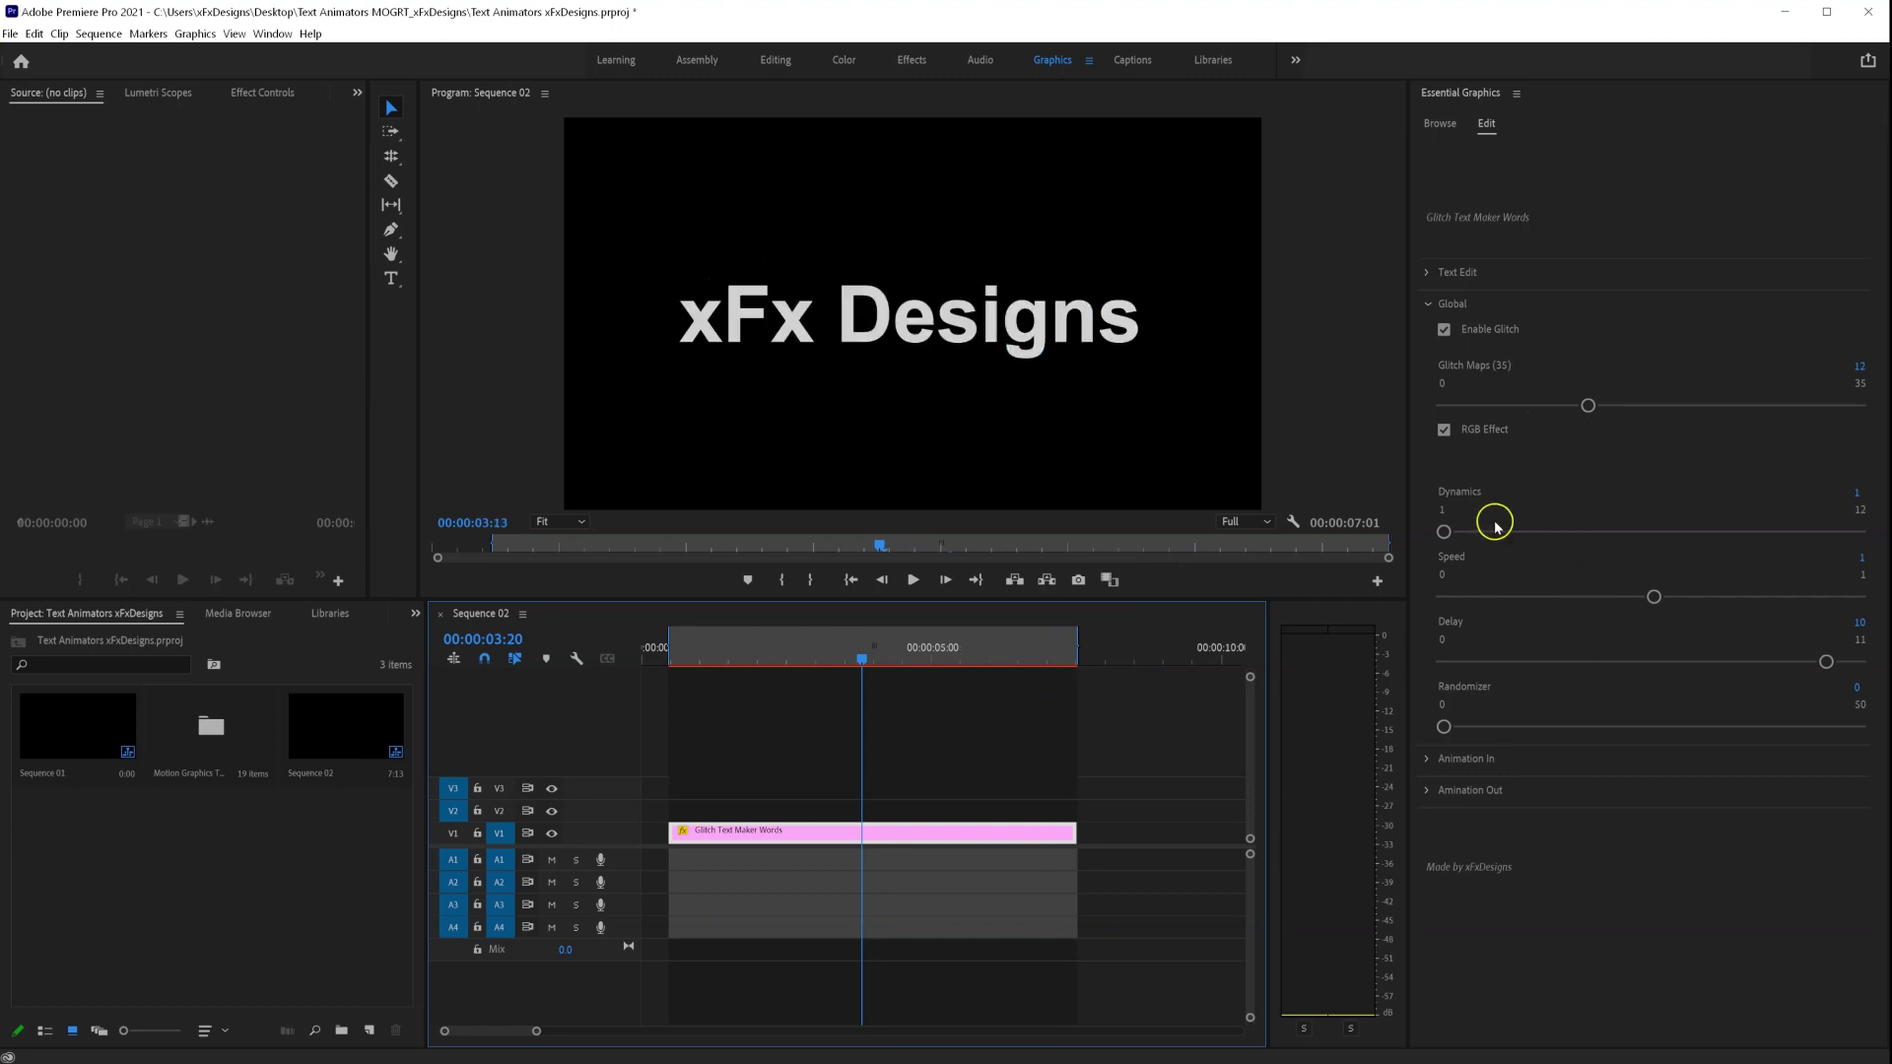
- Set Glitch Maps to 7 and turn off Enable Glitch in the title's Global settings
{"action": "left_click", "coordinate": [1860, 378]}
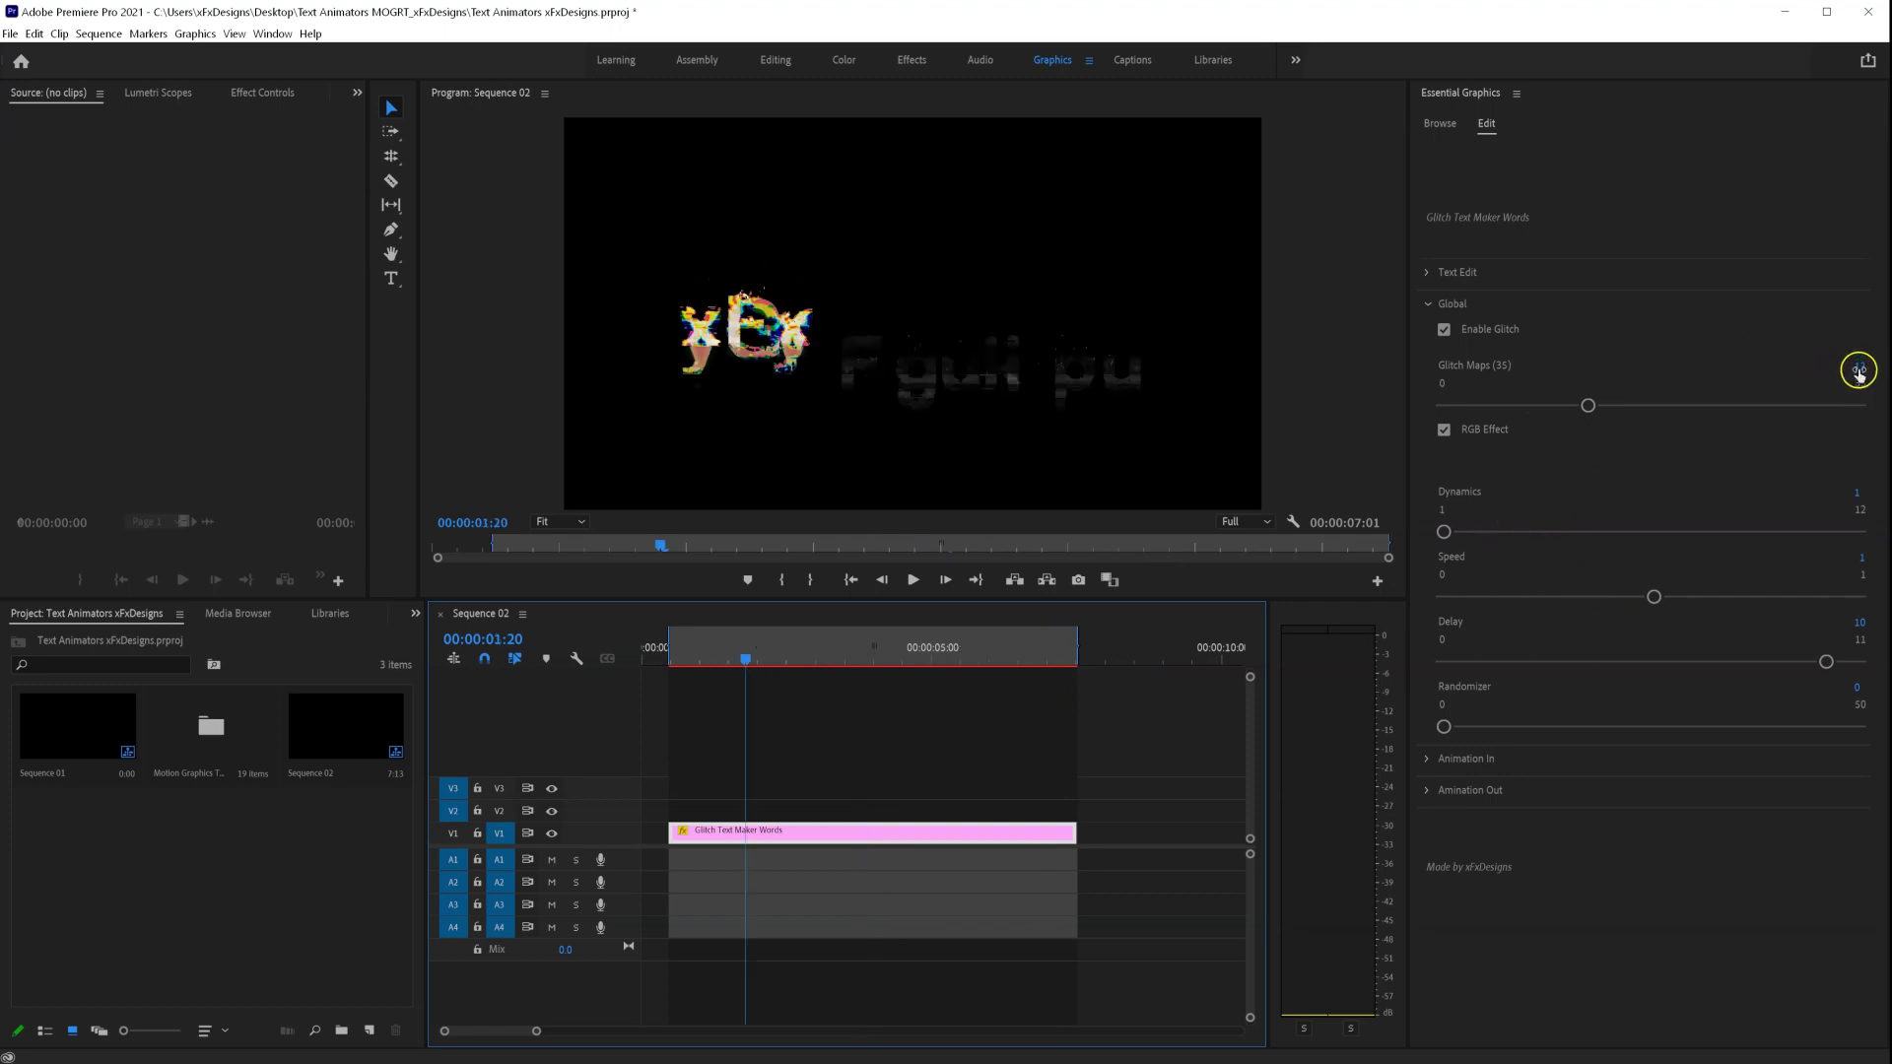
{"action": "type", "text": "7"}
{"action": "left_click", "coordinate": [1712, 974]}
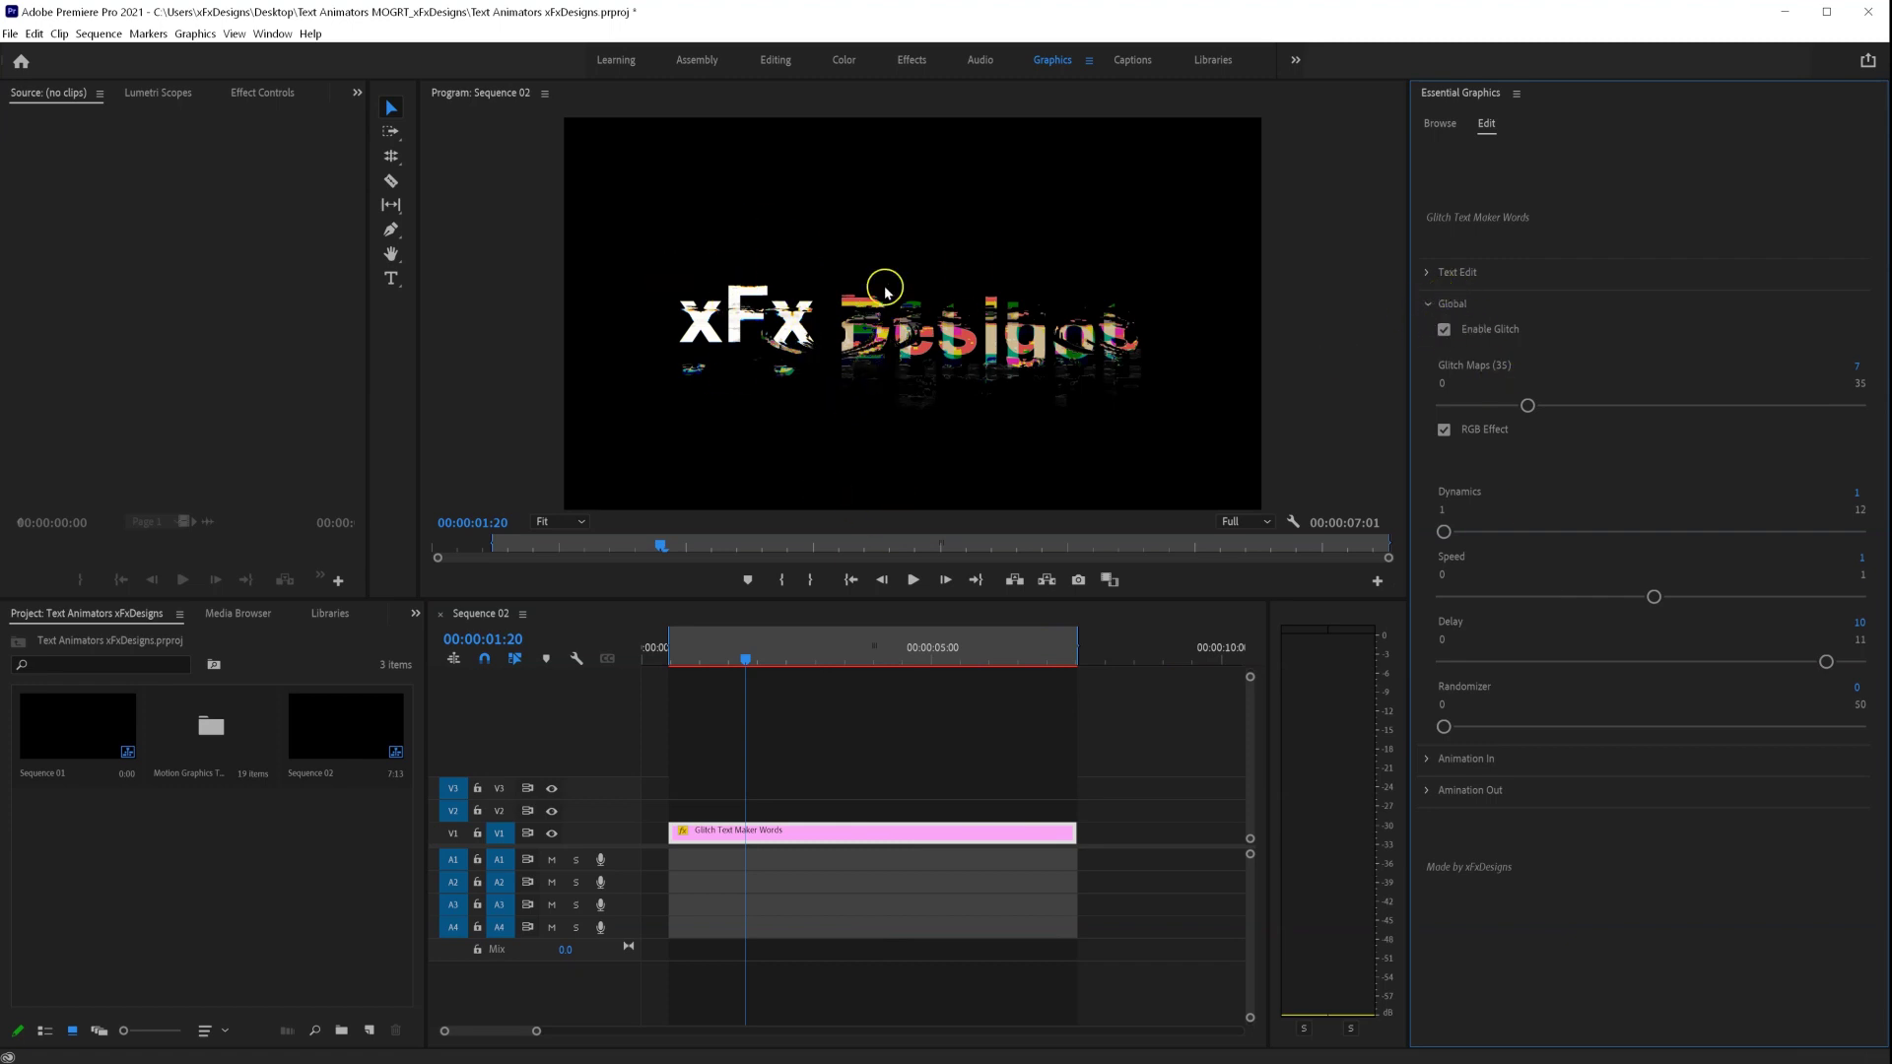
{"action": "left_click", "coordinate": [1445, 331]}
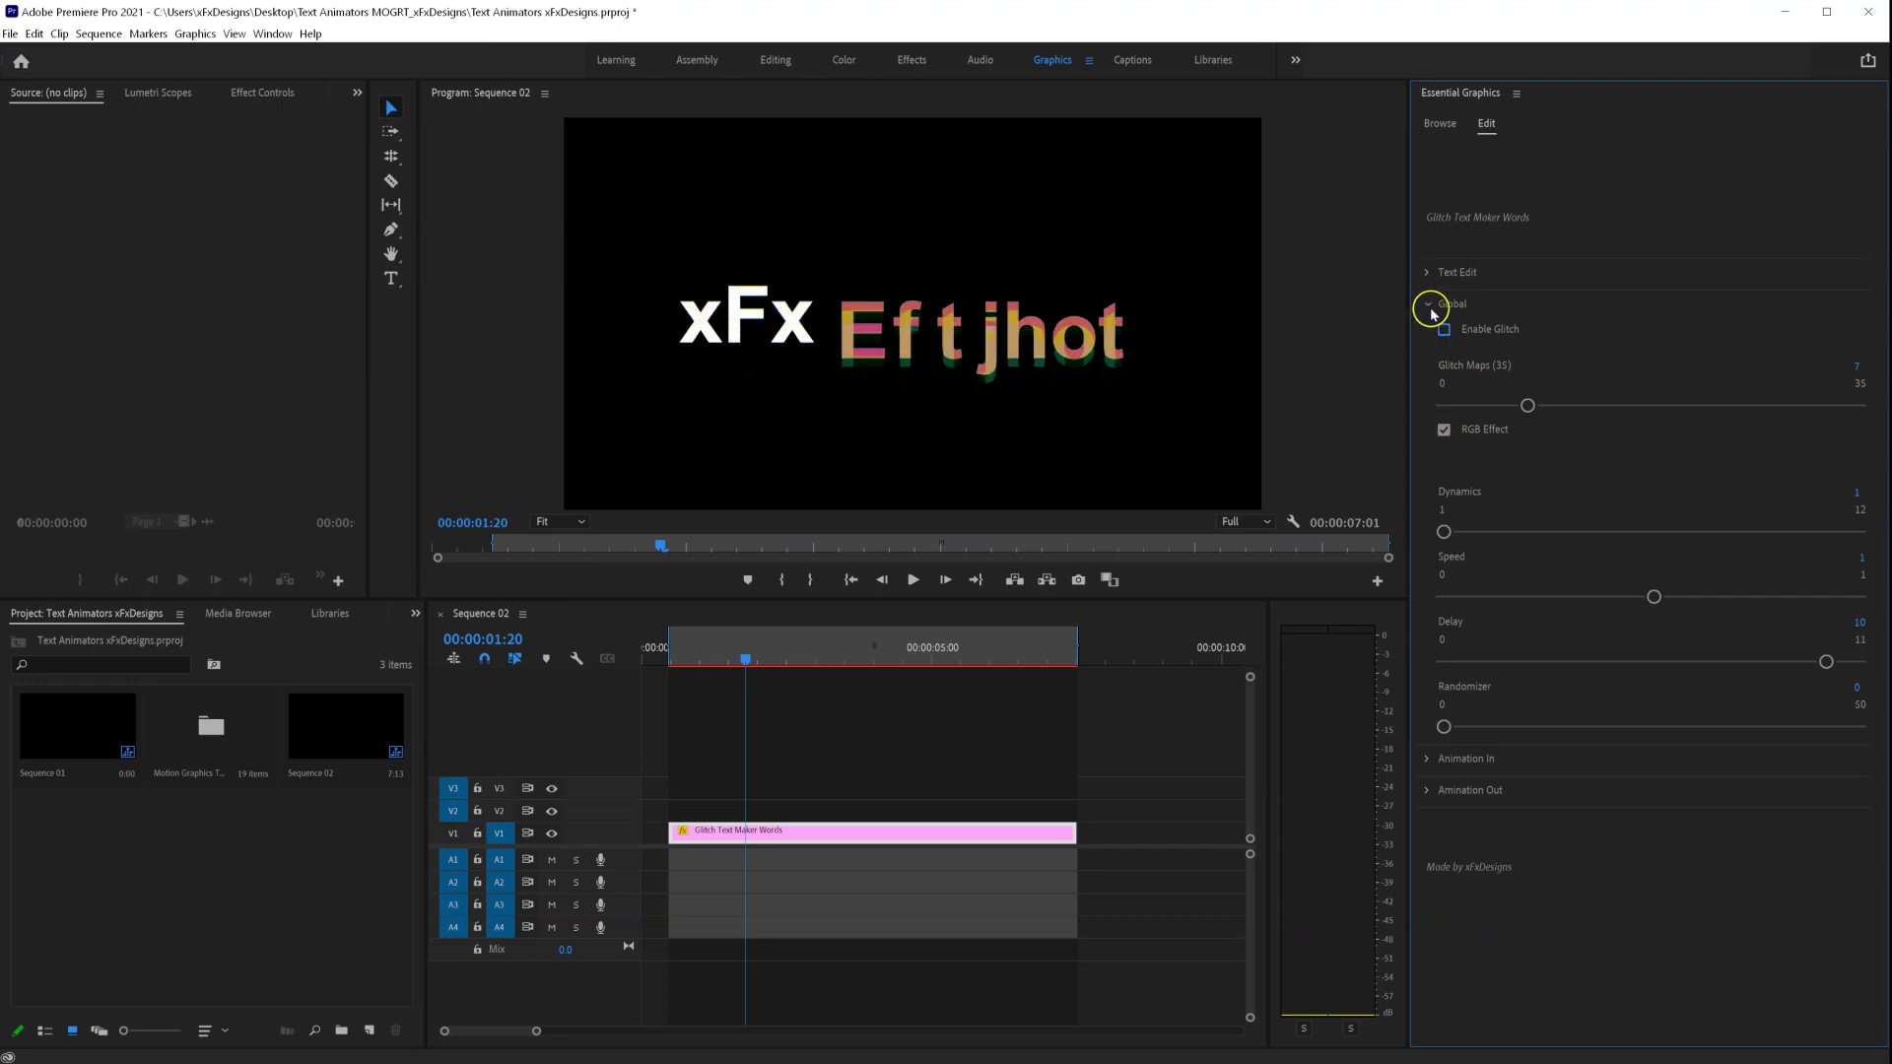
- With the playhead at 00:00:01:13, set the Animation In Position x to -443 and Position y to 0
{"action": "left_click", "coordinate": [1428, 306]}
{"action": "left_click", "coordinate": [1427, 338]}
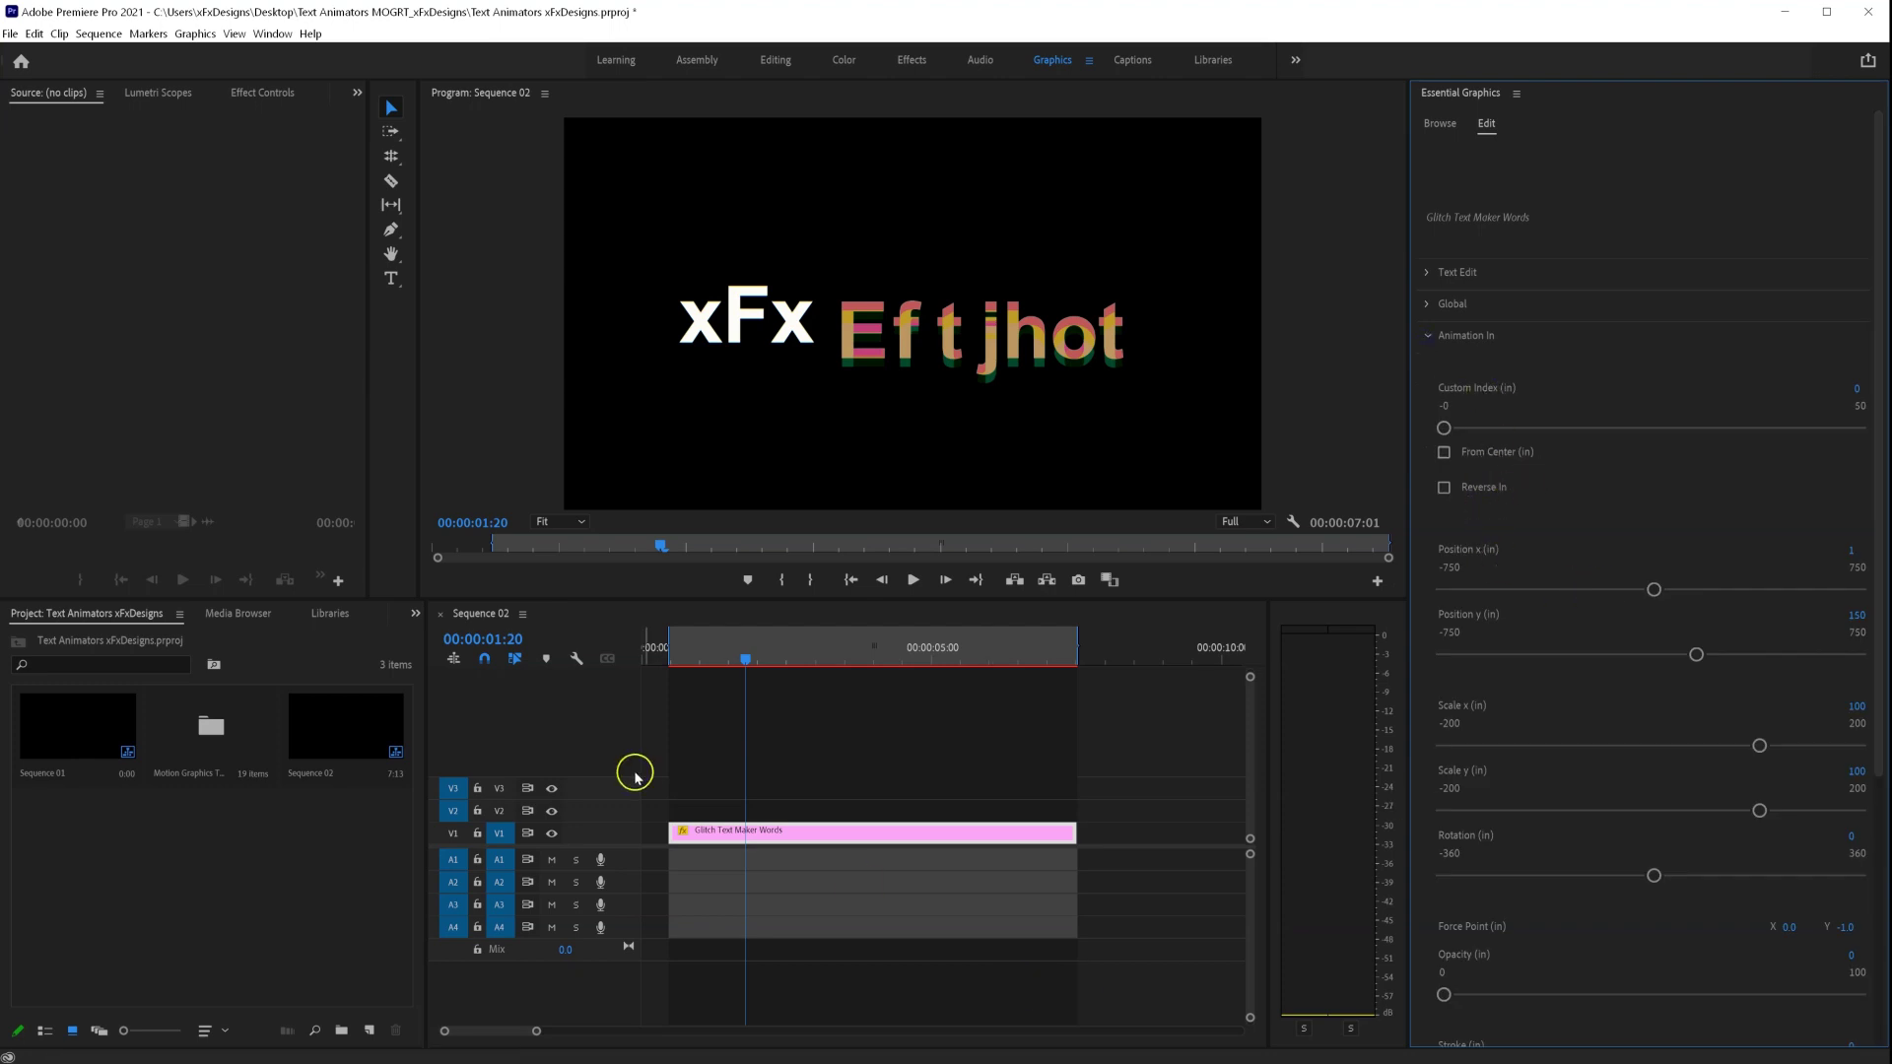
{"action": "left_click", "coordinate": [764, 756]}
{"action": "left_click", "coordinate": [700, 658]}
{"action": "left_click_drag", "start_coordinate": [700, 660], "coordinate": [729, 660]}
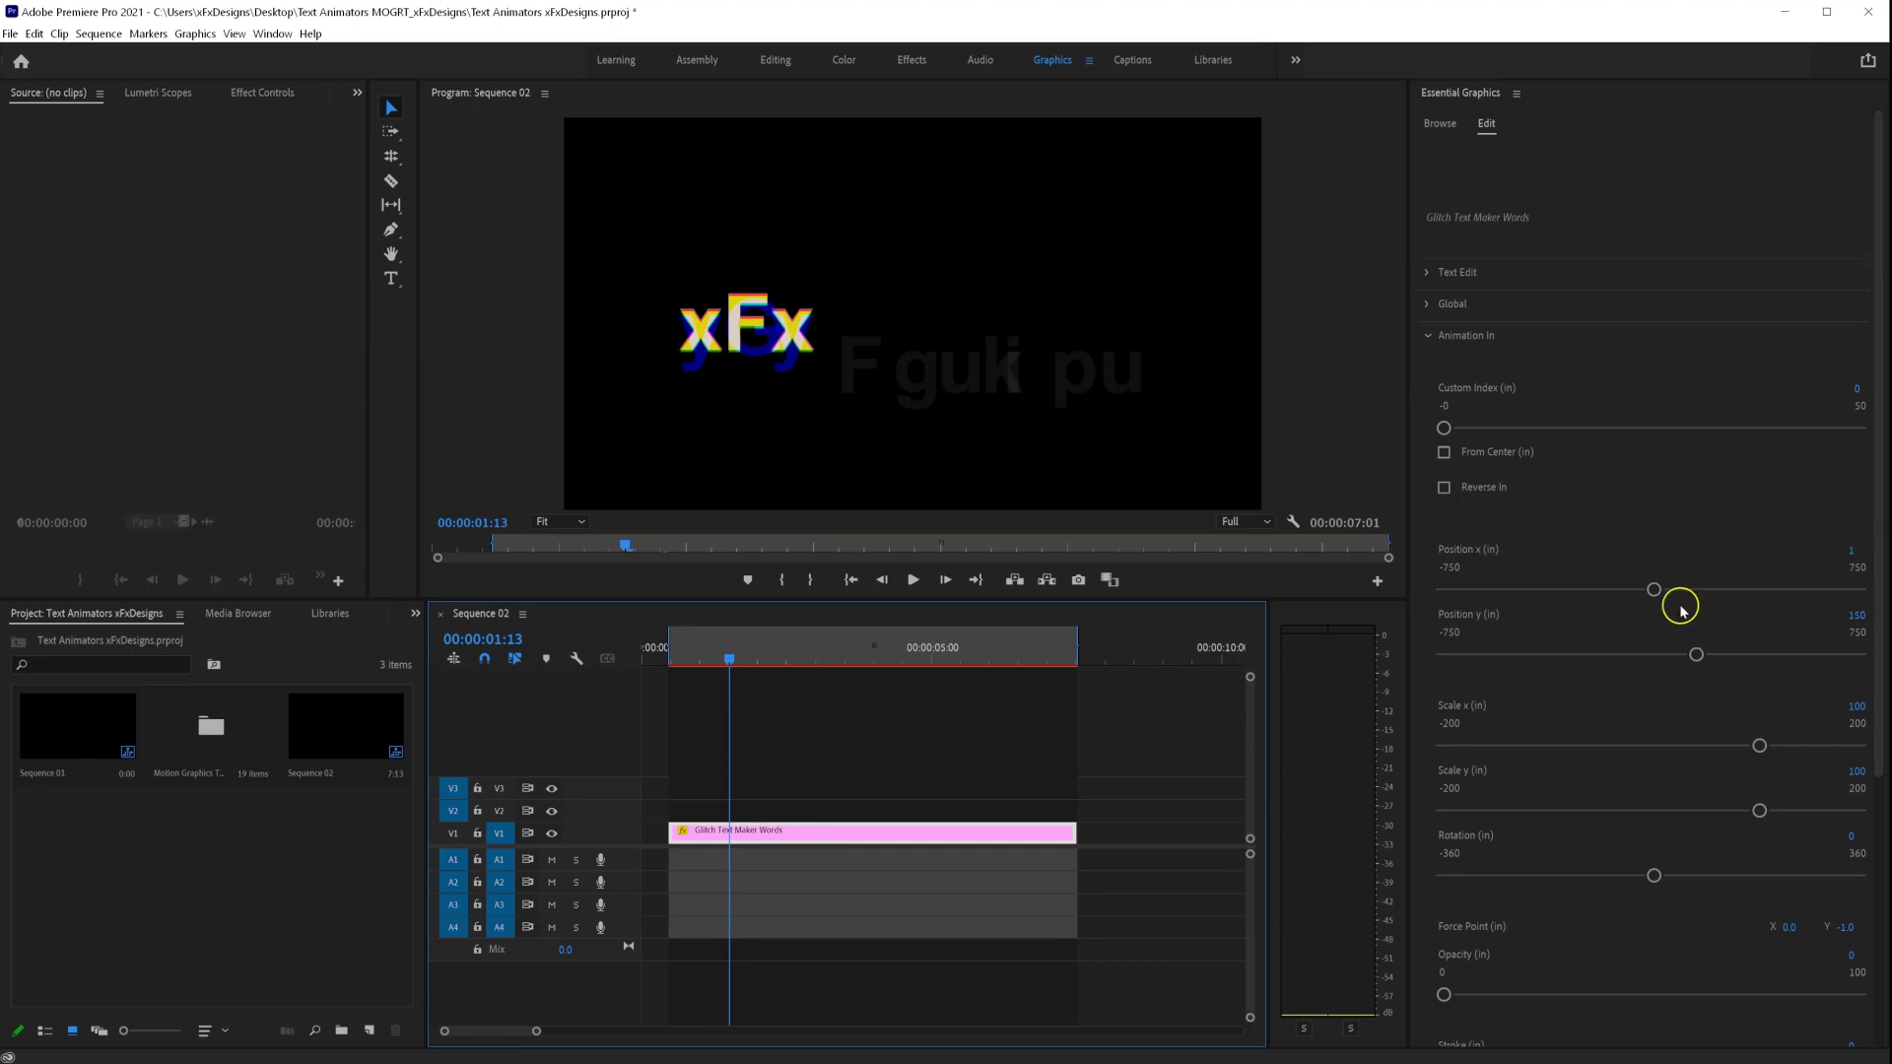
{"action": "left_click_drag", "start_coordinate": [1656, 589], "coordinate": [1528, 591]}
{"action": "left_click", "coordinate": [1858, 616]}
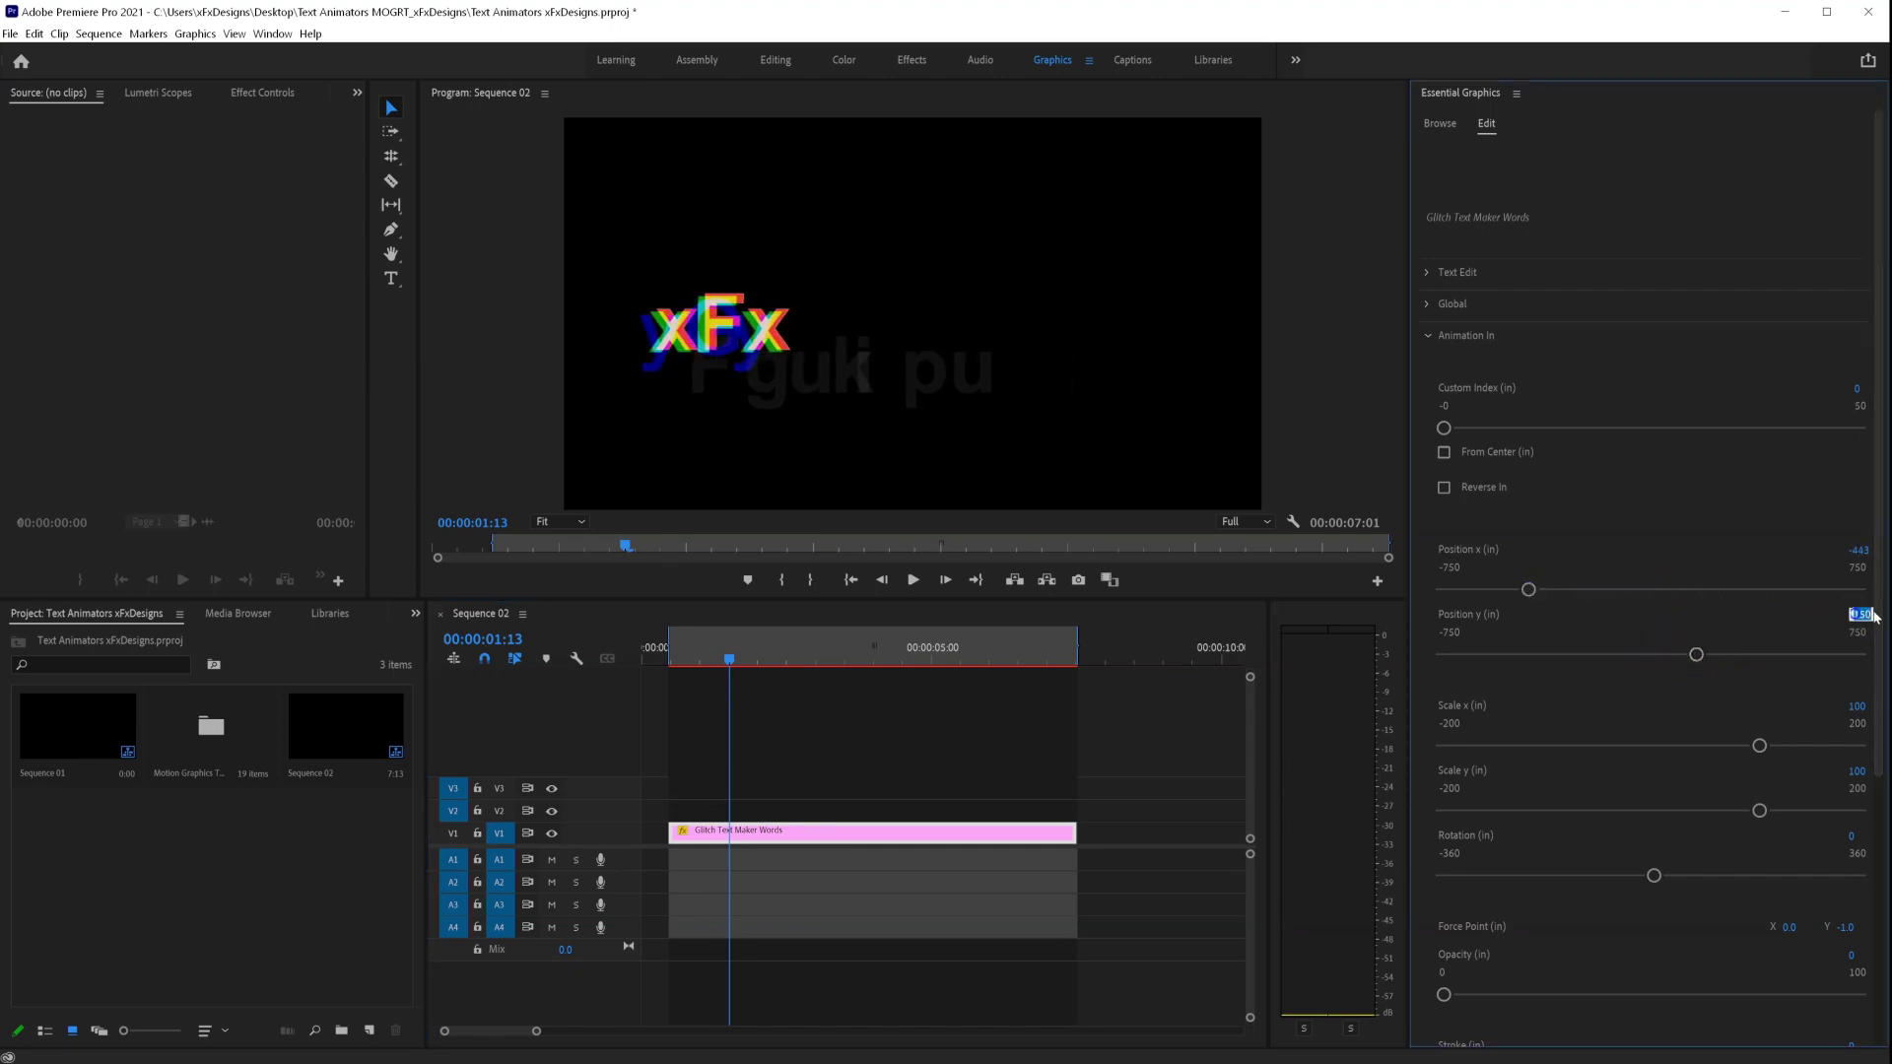
{"action": "type", "text": "0"}
{"action": "key", "text": "Return"}
- Play the title from its start to check the entrance animation
{"action": "left_click", "coordinate": [701, 680]}
{"action": "key", "text": "Home"}
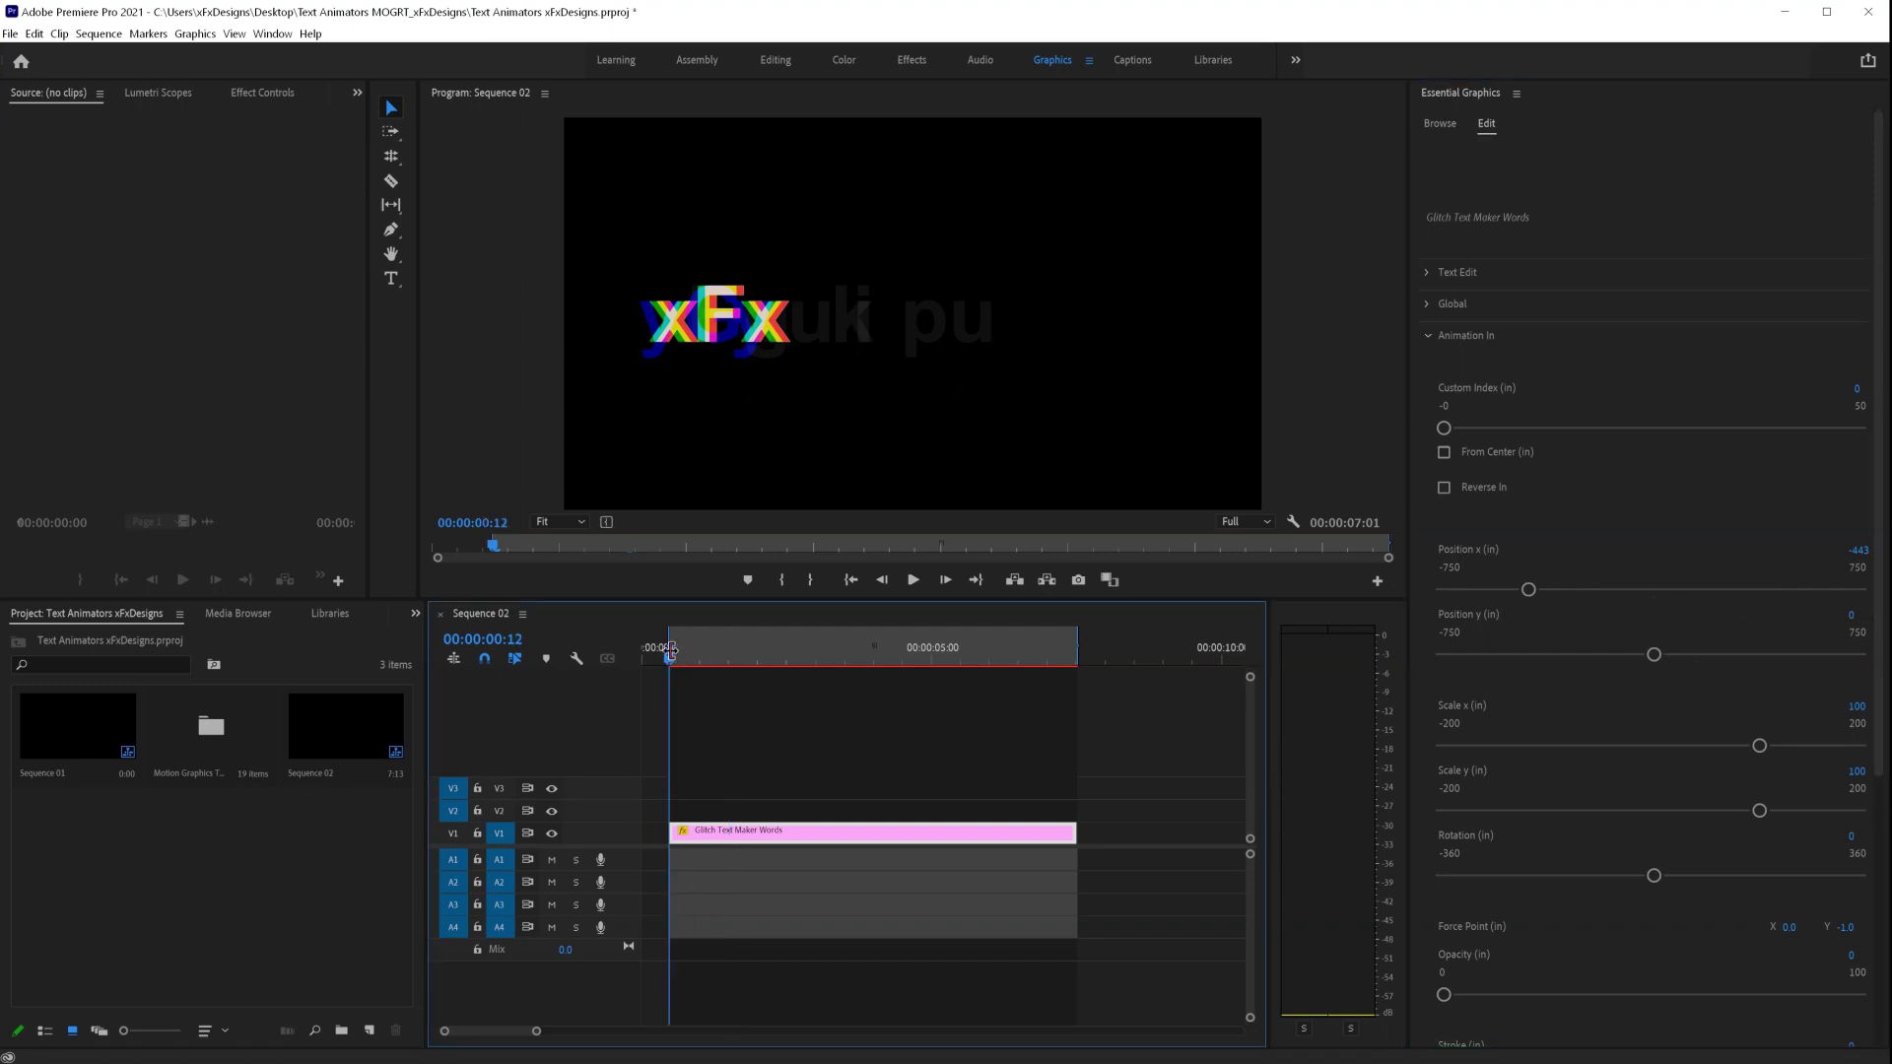
{"action": "key", "text": "space"}
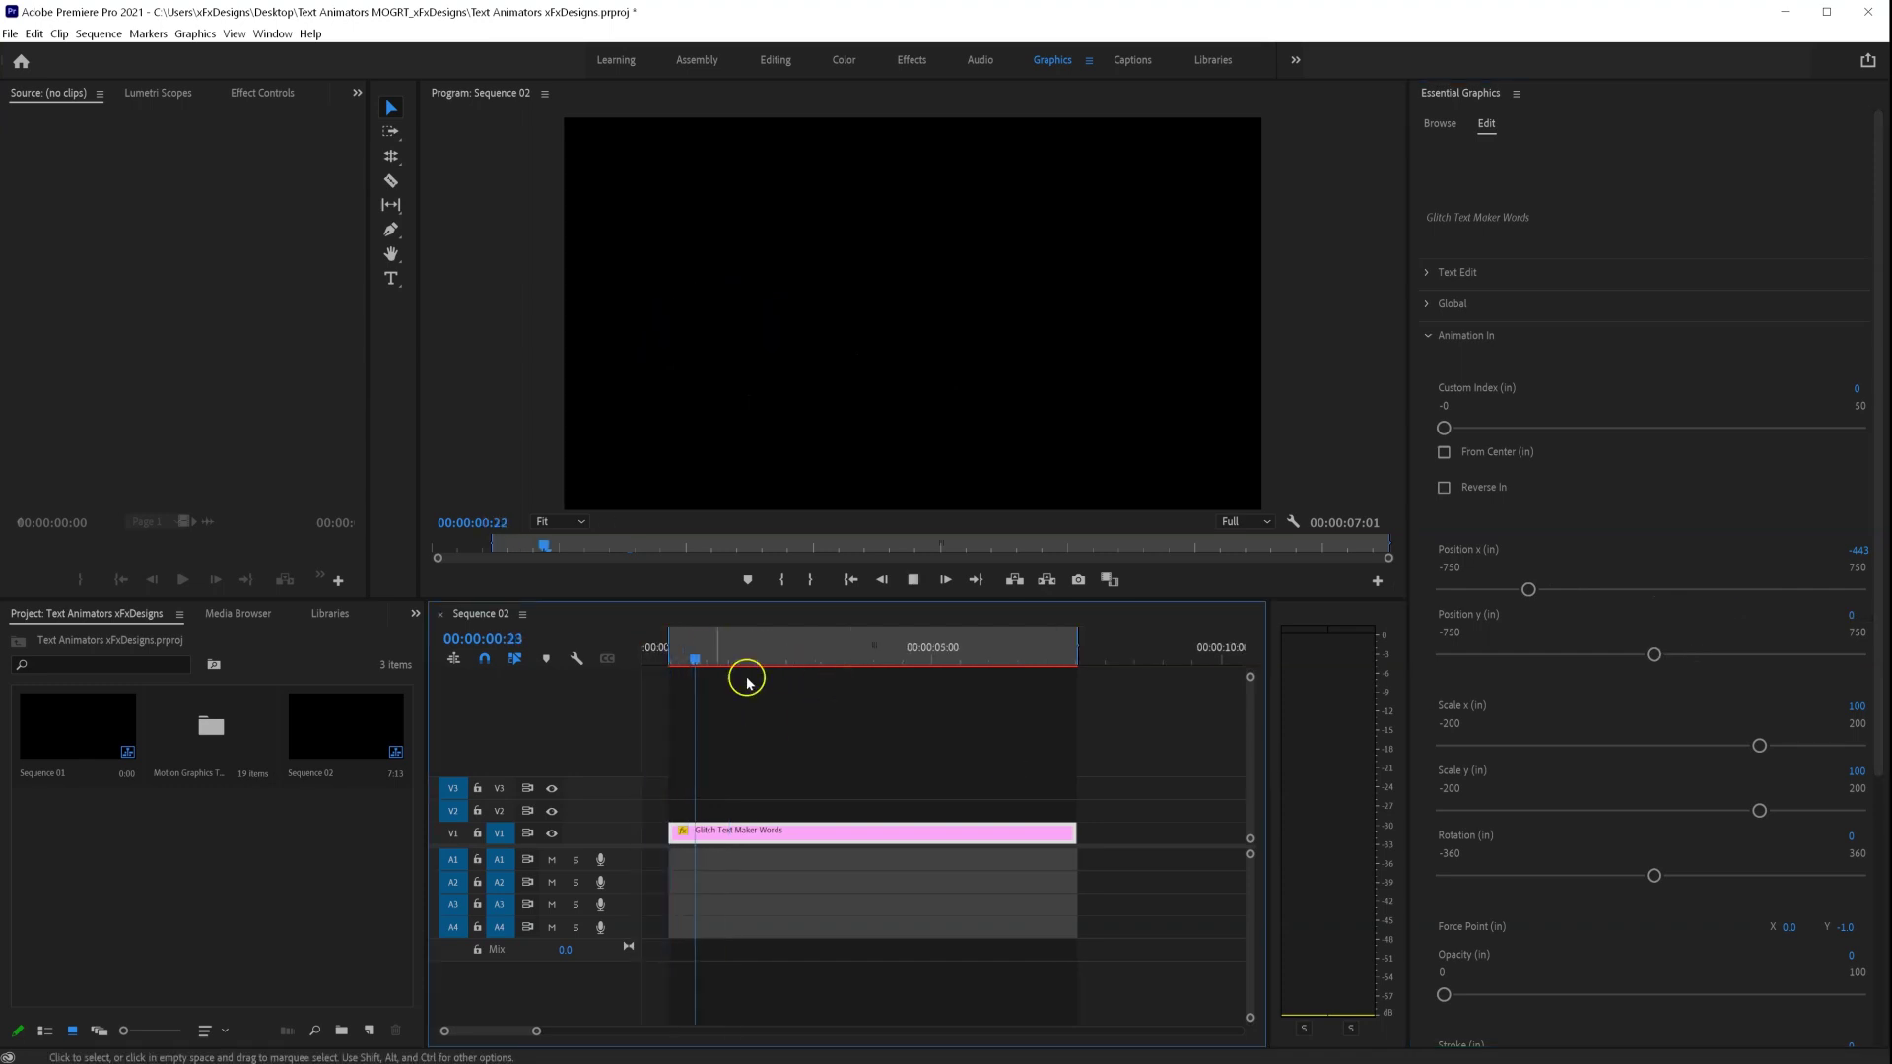
{"action": "key", "text": "space"}
- Move the playhead to 00:00:02:07 and turn Enable Glitch back on in the Global settings
{"action": "mouse_move", "coordinate": [768, 655]}
{"action": "left_mouse_down"}
{"action": "mouse_move", "coordinate": [706, 662]}
{"action": "mouse_move", "coordinate": [791, 664]}
{"action": "mouse_move", "coordinate": [740, 662]}
{"action": "mouse_move", "coordinate": [773, 663]}
{"action": "left_mouse_up"}
{"action": "left_click", "coordinate": [1329, 483]}
{"action": "left_click", "coordinate": [1430, 338]}
{"action": "left_click", "coordinate": [1428, 306]}
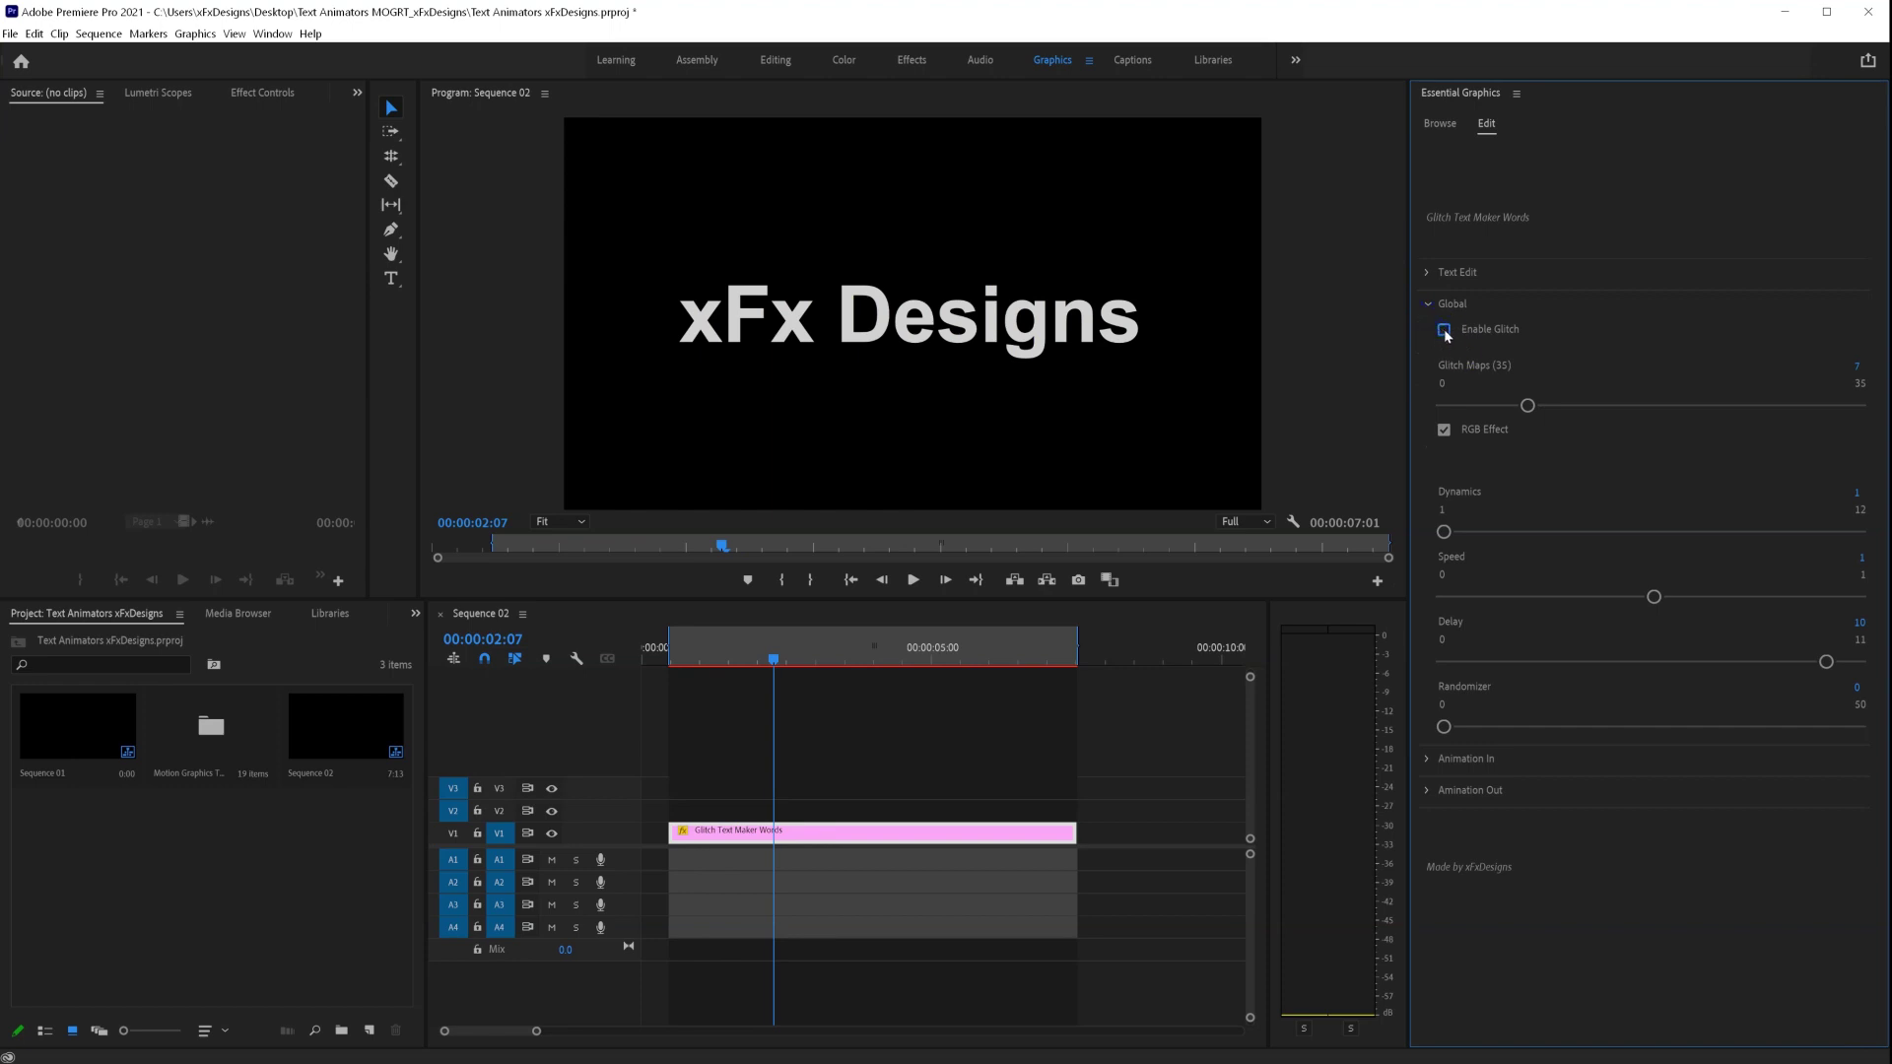
{"action": "left_click", "coordinate": [1445, 332]}
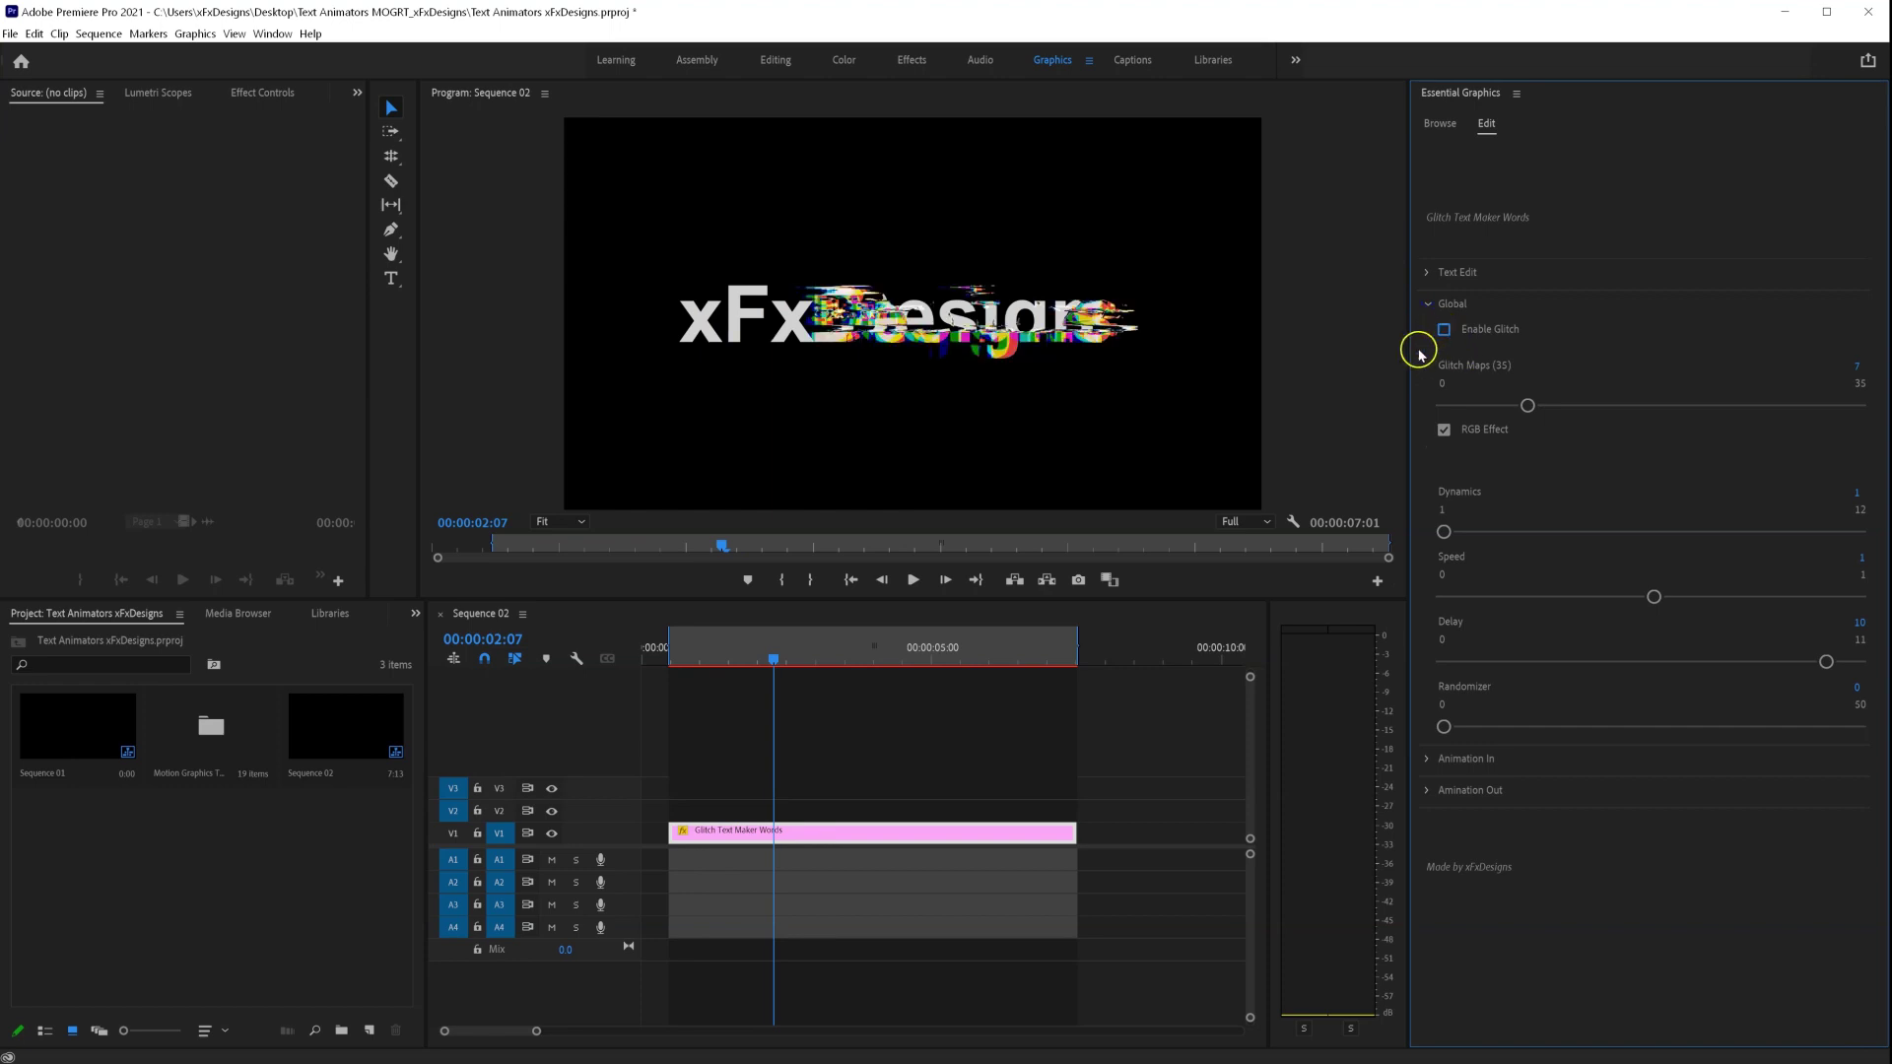
{"action": "left_click", "coordinate": [1445, 330]}
- Play the title with the glitch enabled and check its exit near the end of the clip
{"action": "left_click", "coordinate": [669, 648]}
{"action": "key", "text": "space"}
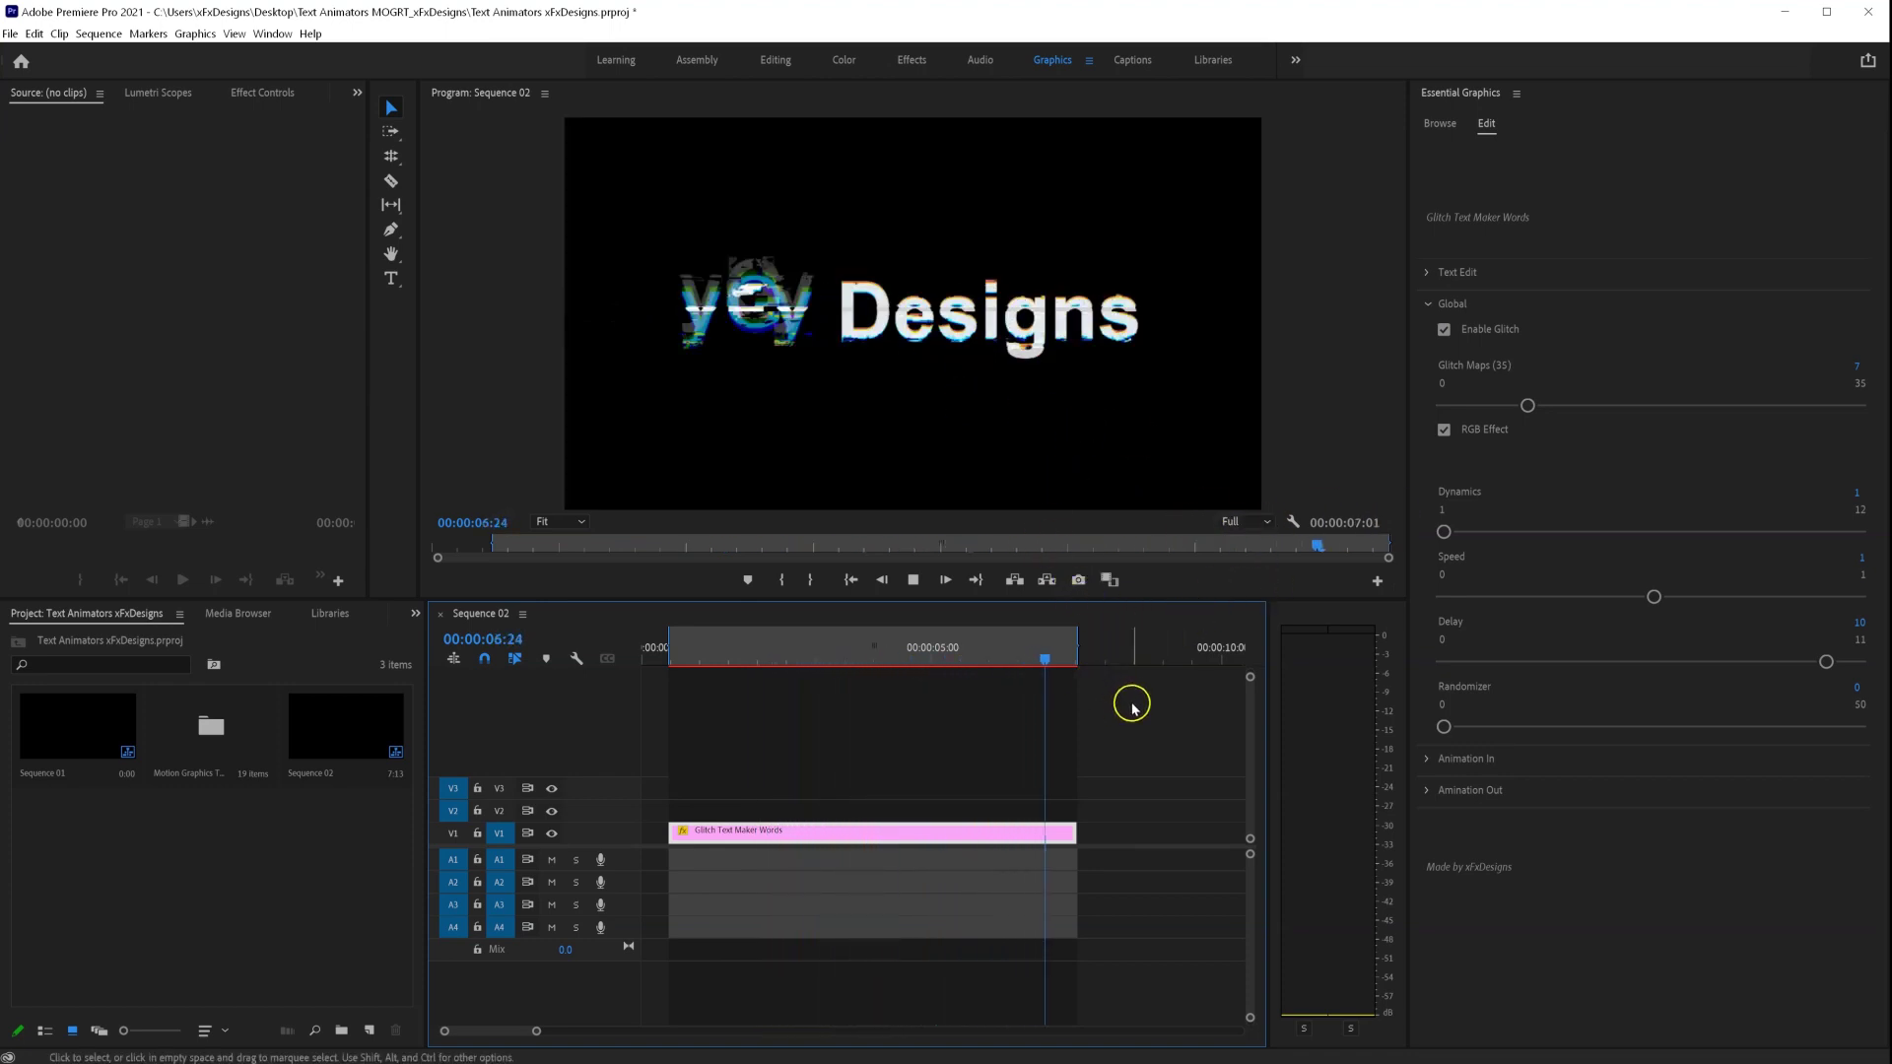
{"action": "key", "text": "space"}
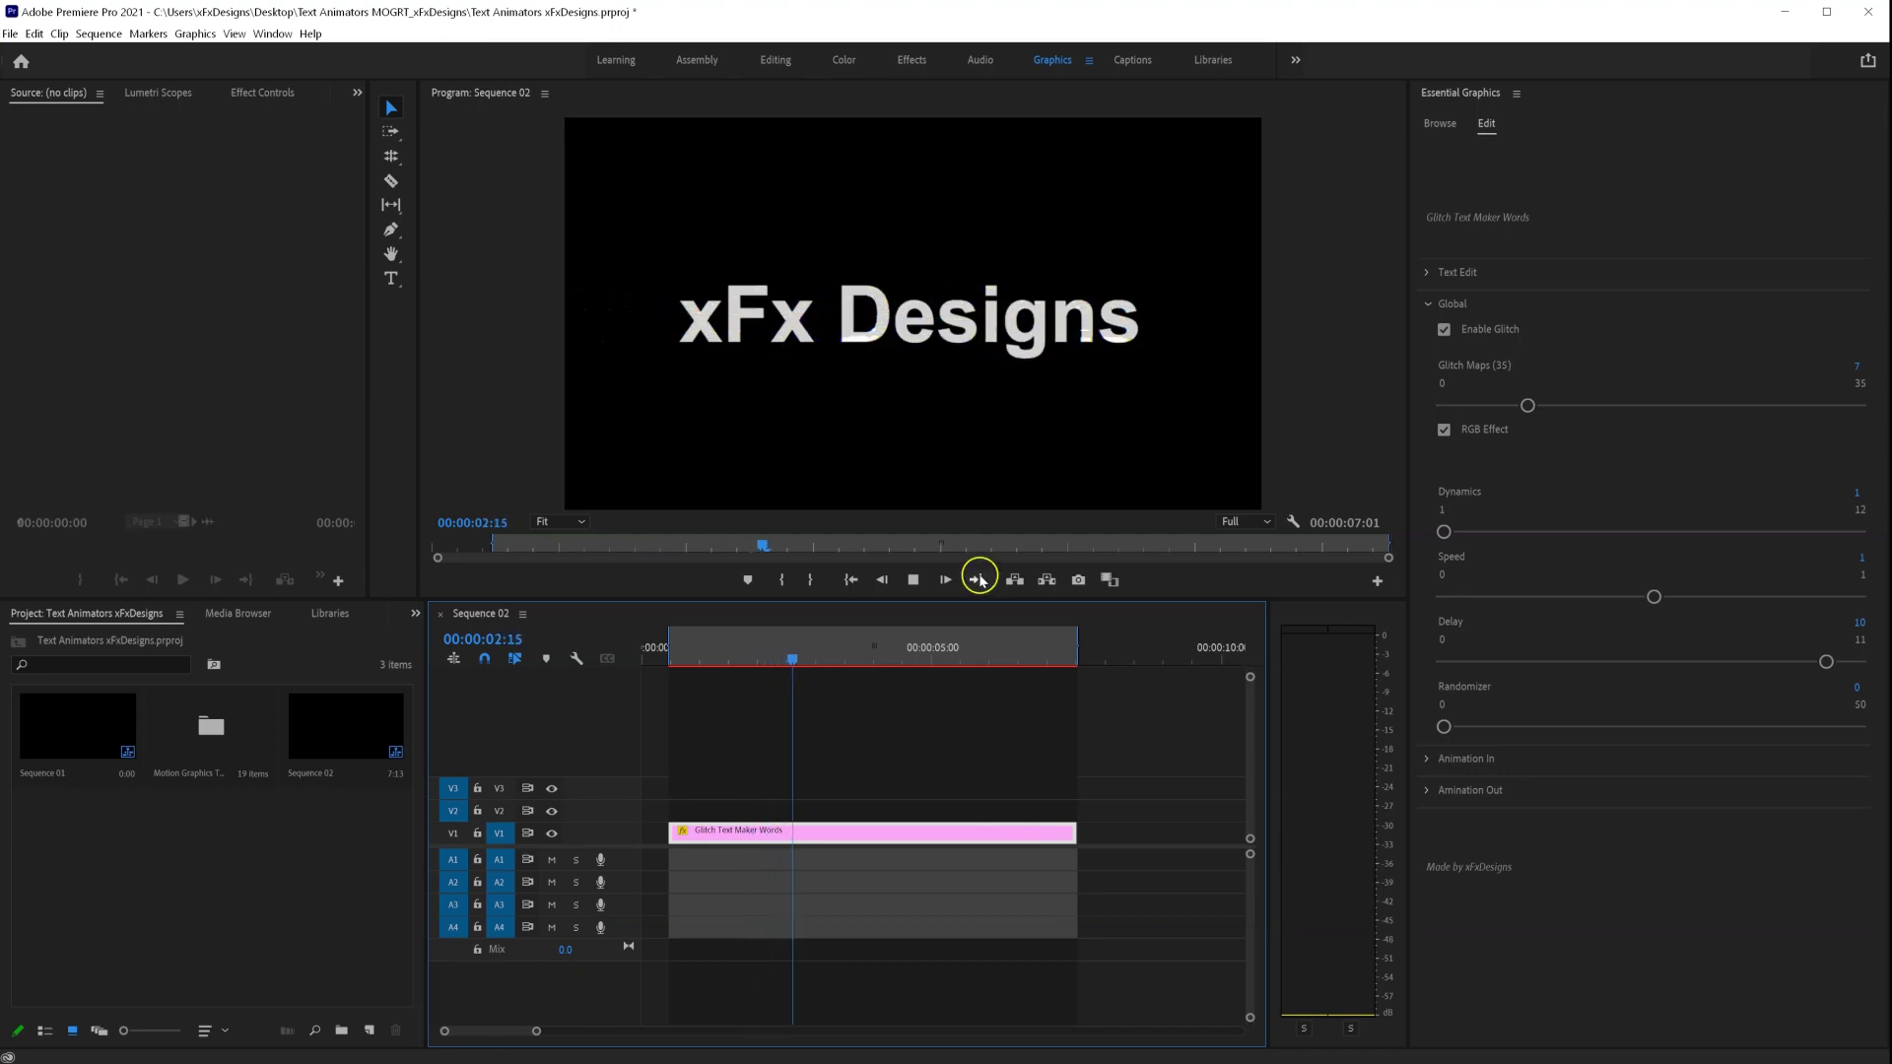
{"action": "left_click", "coordinate": [867, 643]}
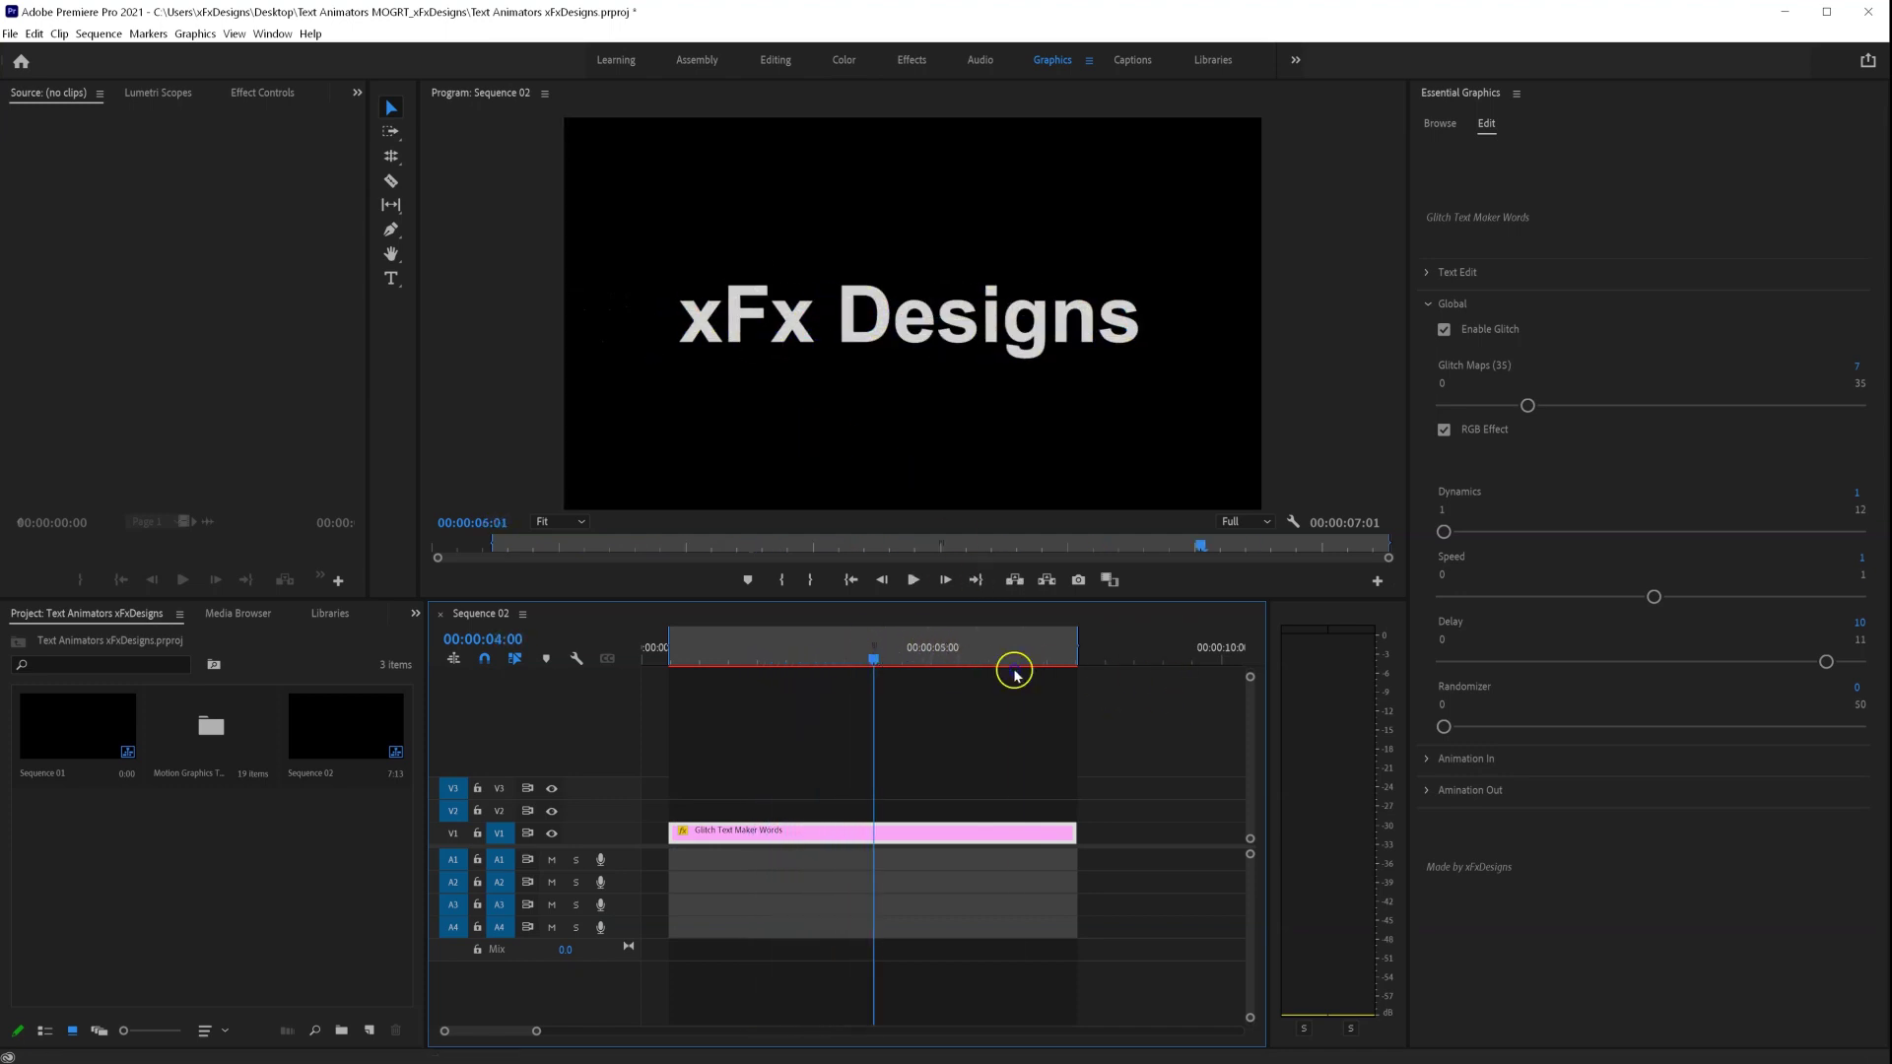
{"action": "left_click", "coordinate": [1035, 655]}
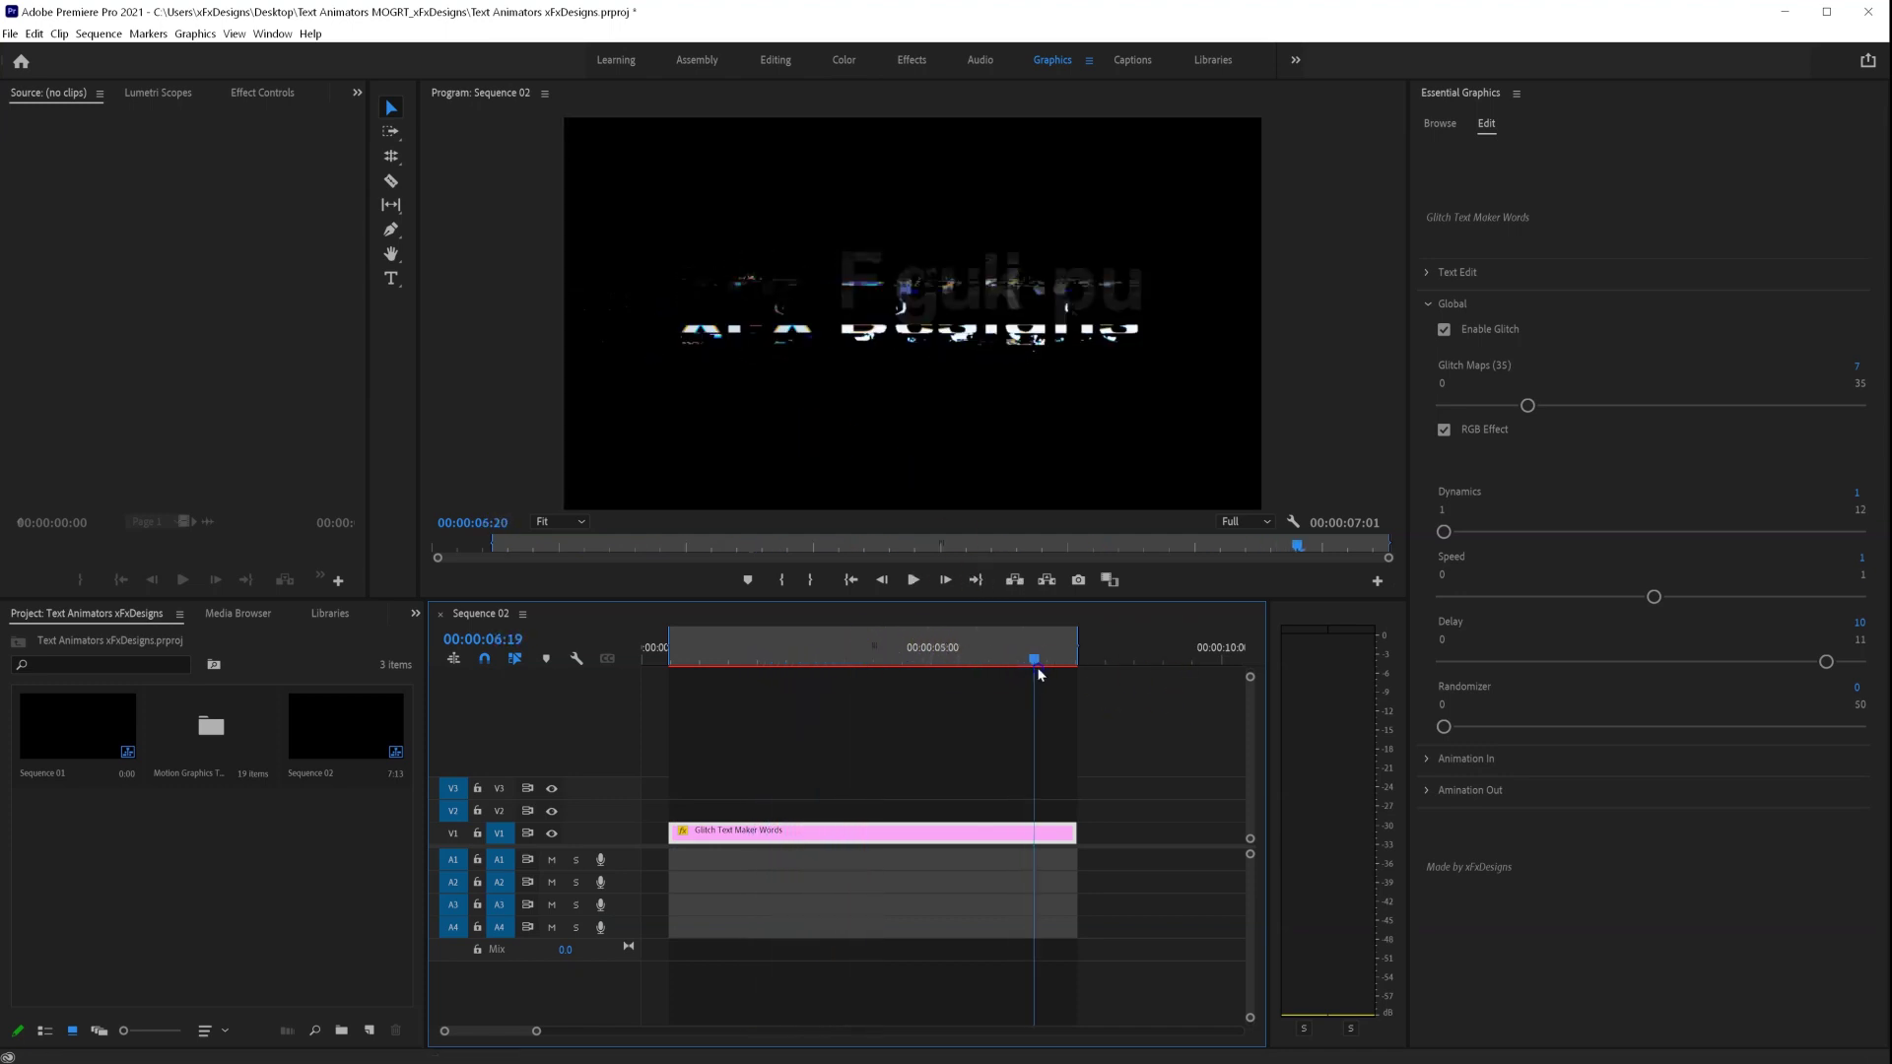
- Turn off Enable Glitch, and set the Animation Out position to x 649 and y 0 with the playhead at 00:00:06:14
{"action": "left_click", "coordinate": [1442, 328]}
{"action": "left_click", "coordinate": [1428, 305]}
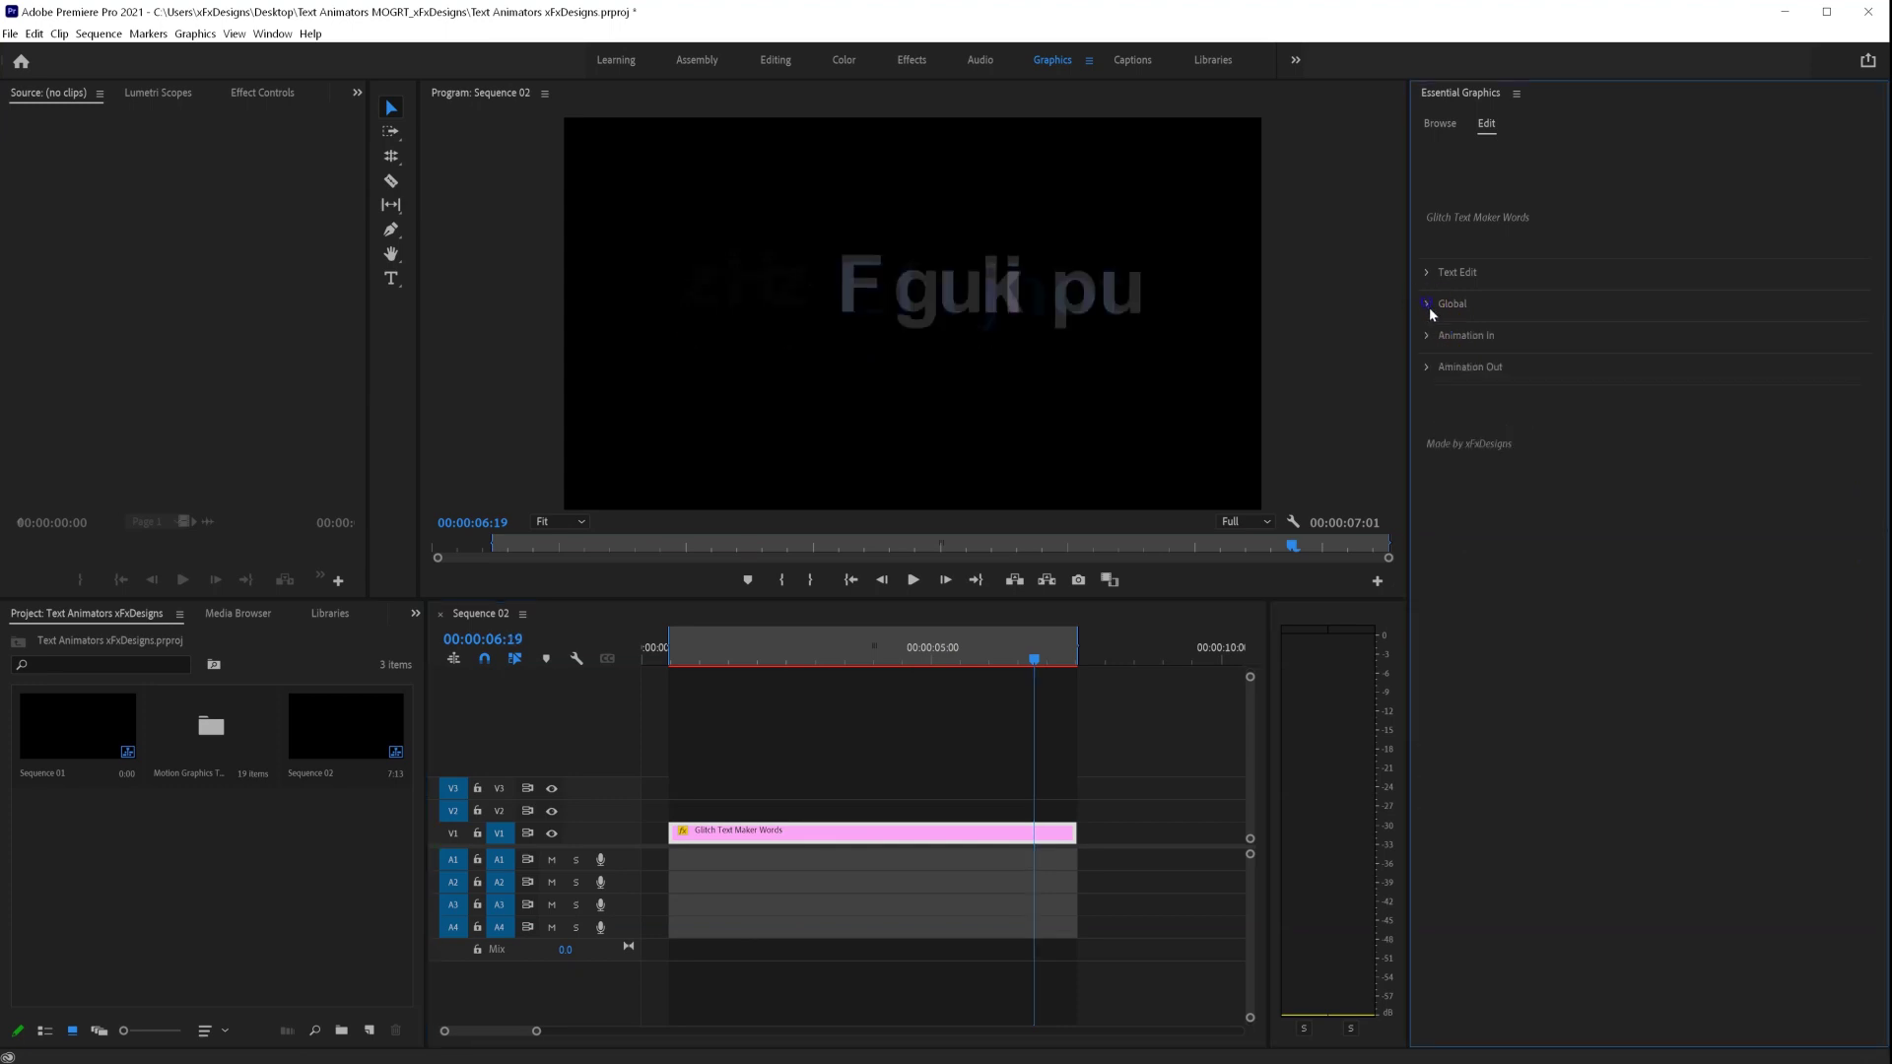
{"action": "left_click", "coordinate": [1428, 368]}
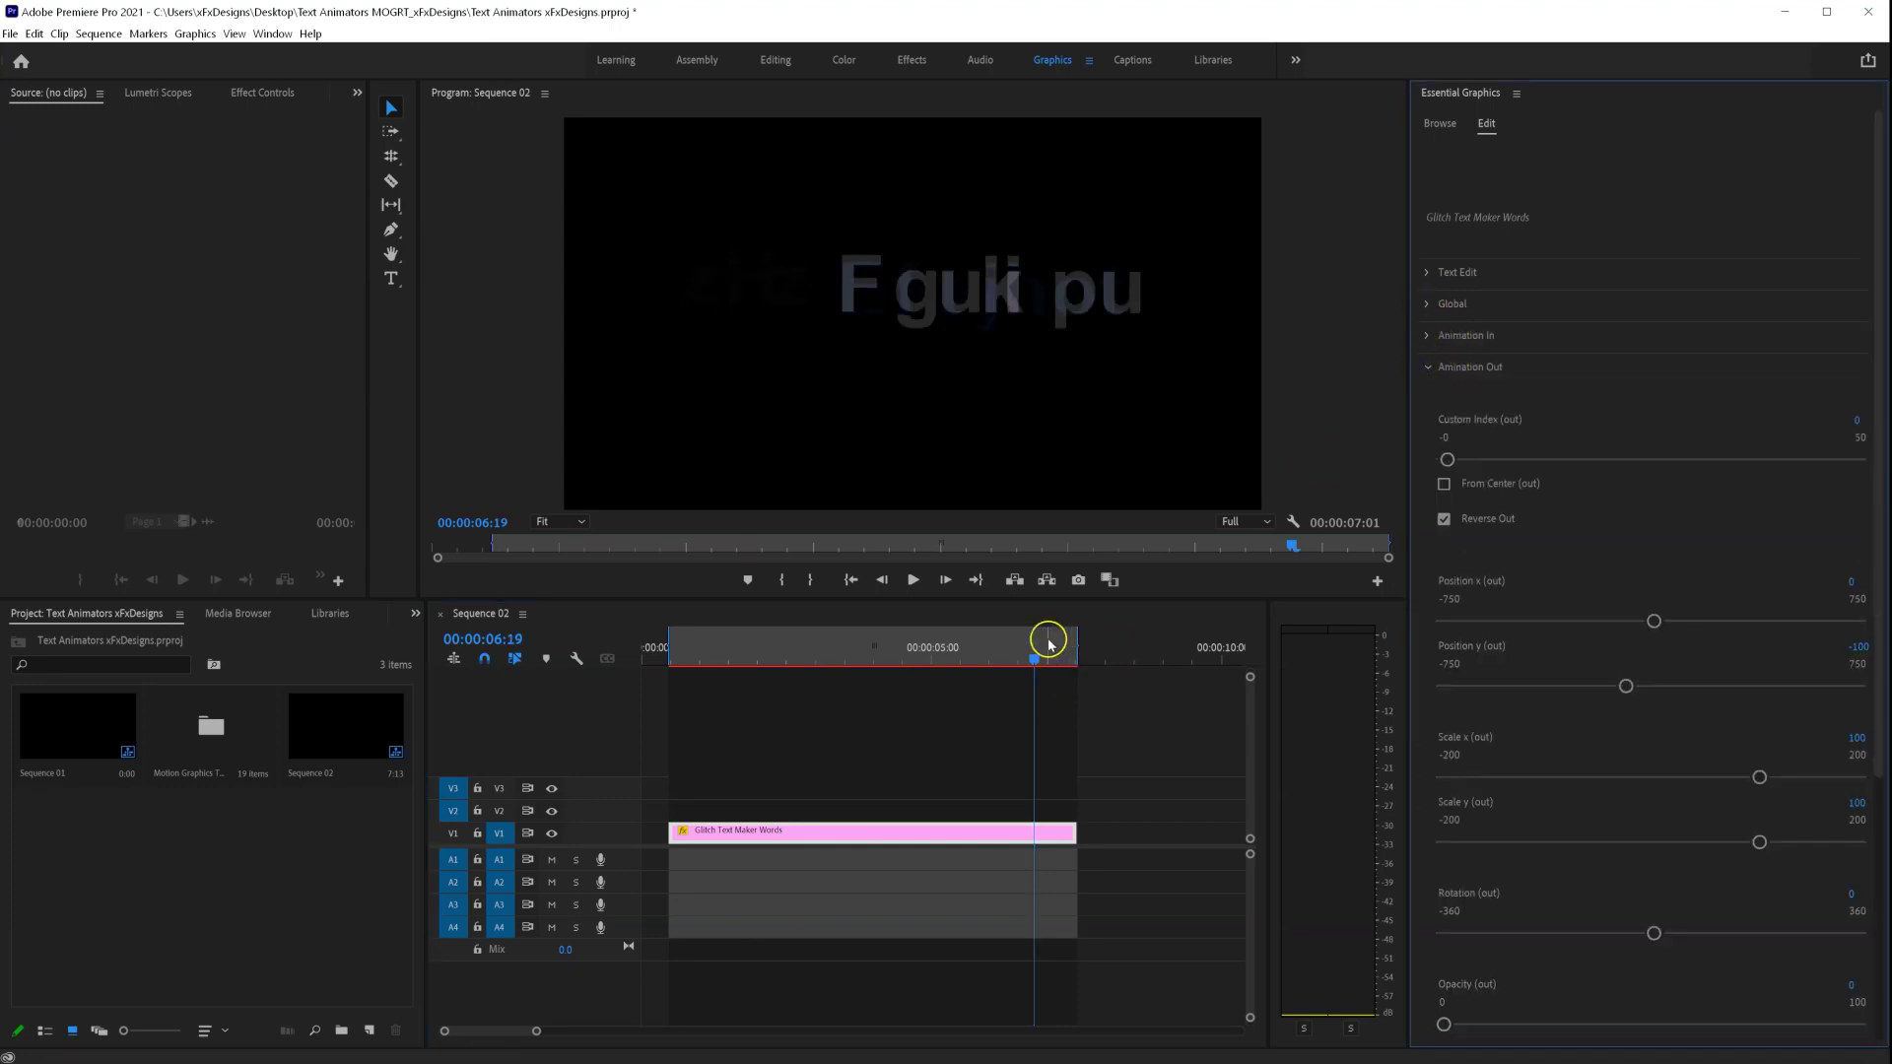
{"action": "left_click", "coordinate": [1013, 660]}
{"action": "left_click_drag", "start_coordinate": [1014, 668], "coordinate": [1025, 672]}
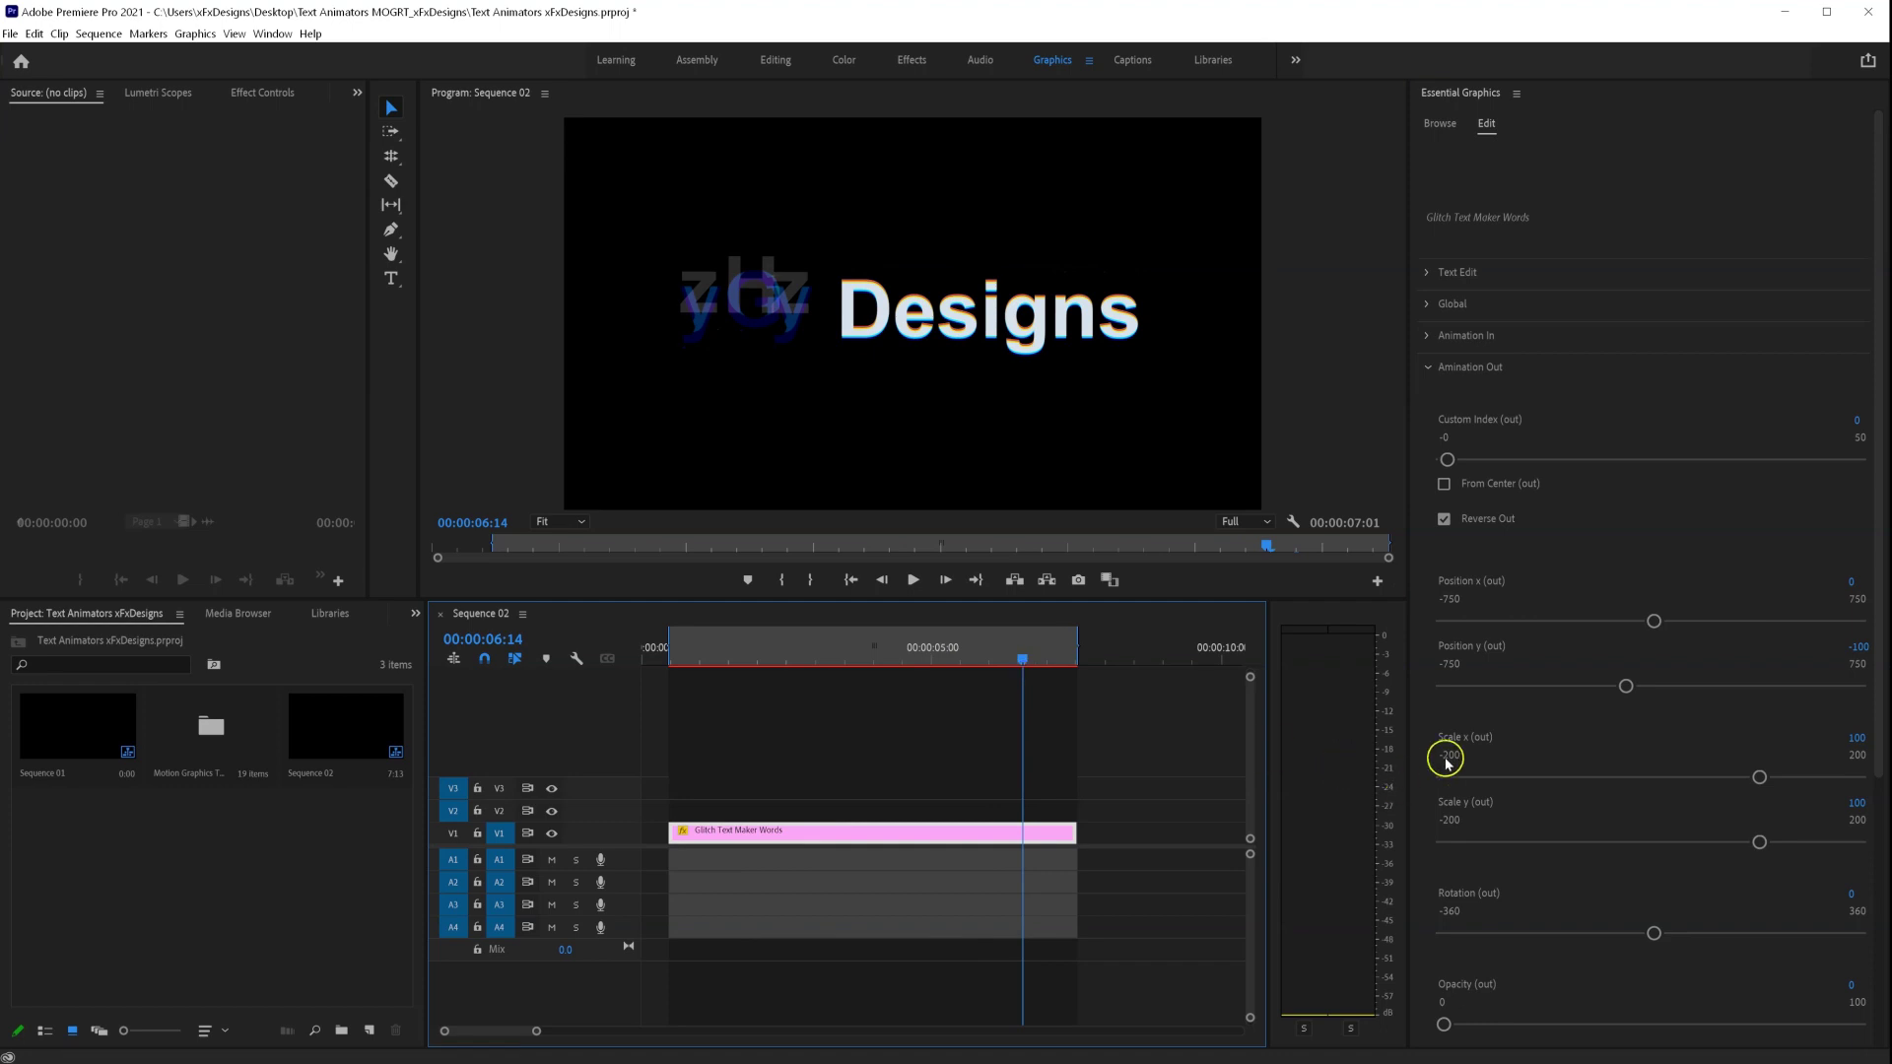
{"action": "left_click_drag", "start_coordinate": [1654, 621], "coordinate": [1746, 621]}
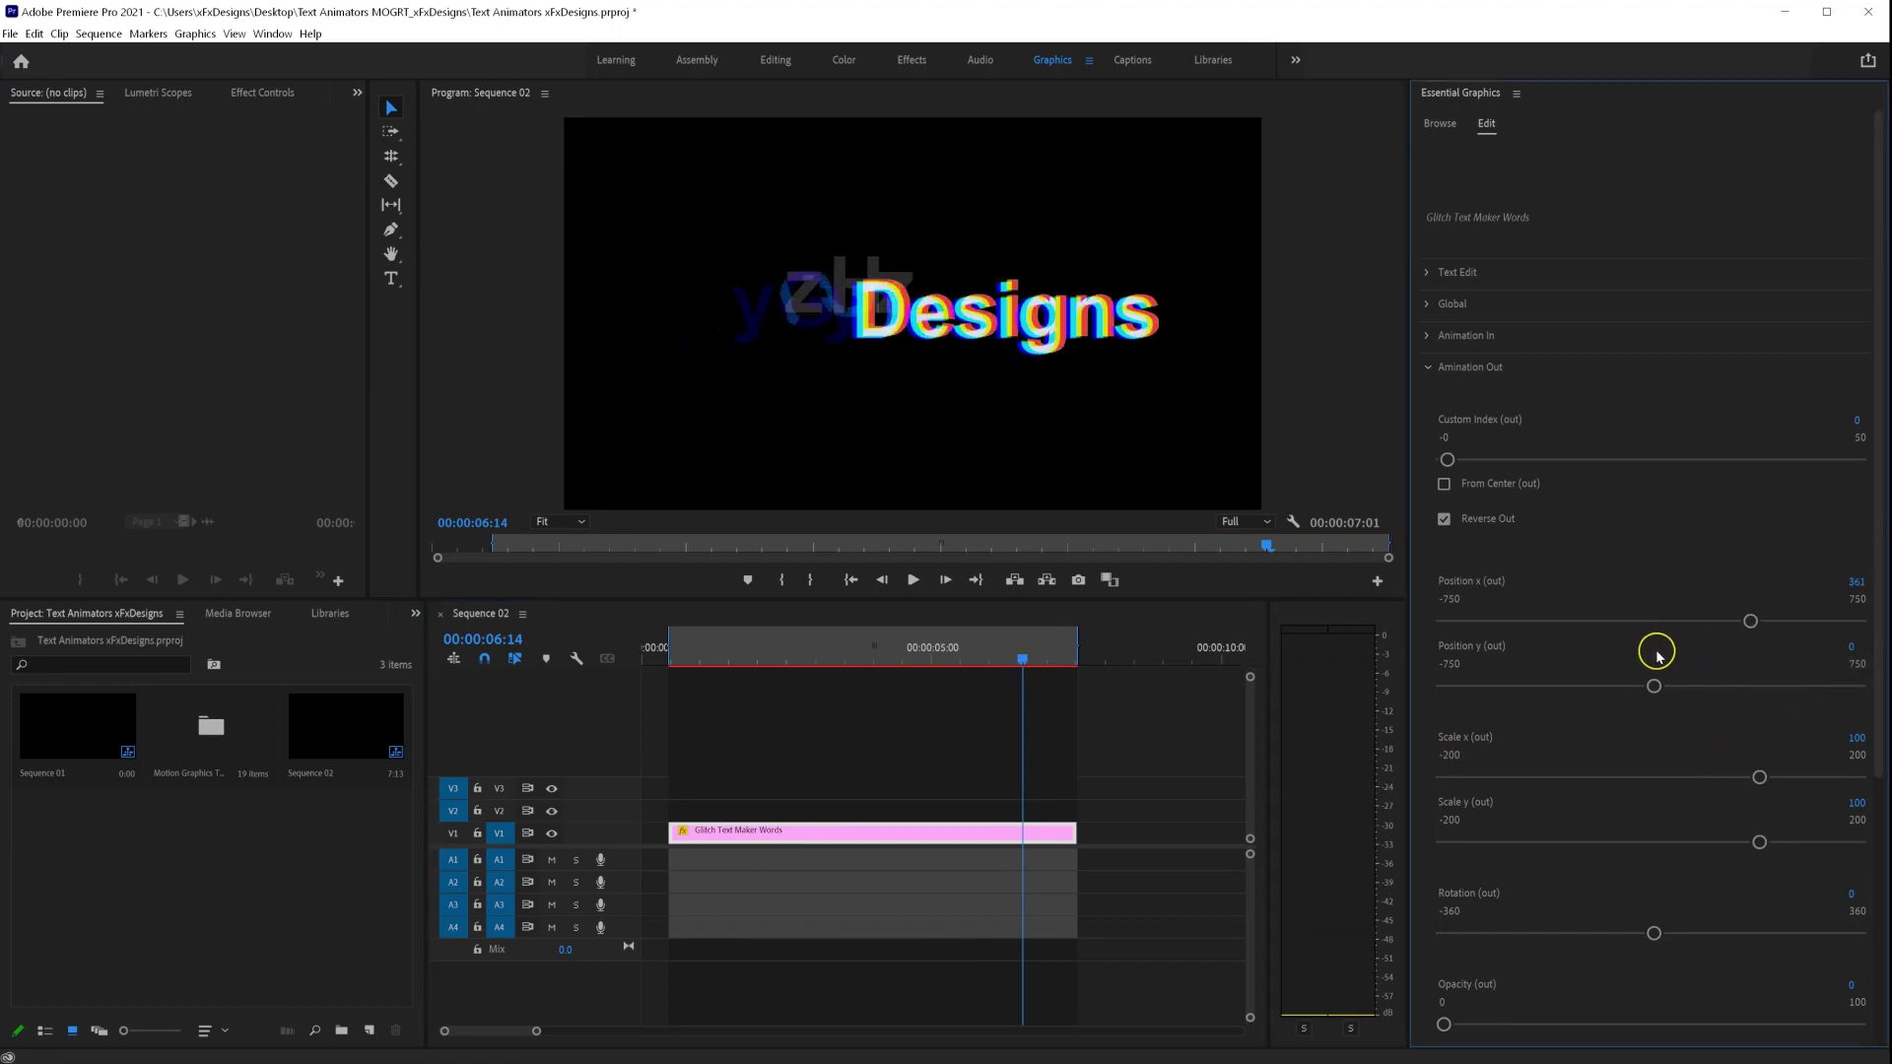
{"action": "left_click_drag", "start_coordinate": [1756, 623], "coordinate": [1831, 621]}
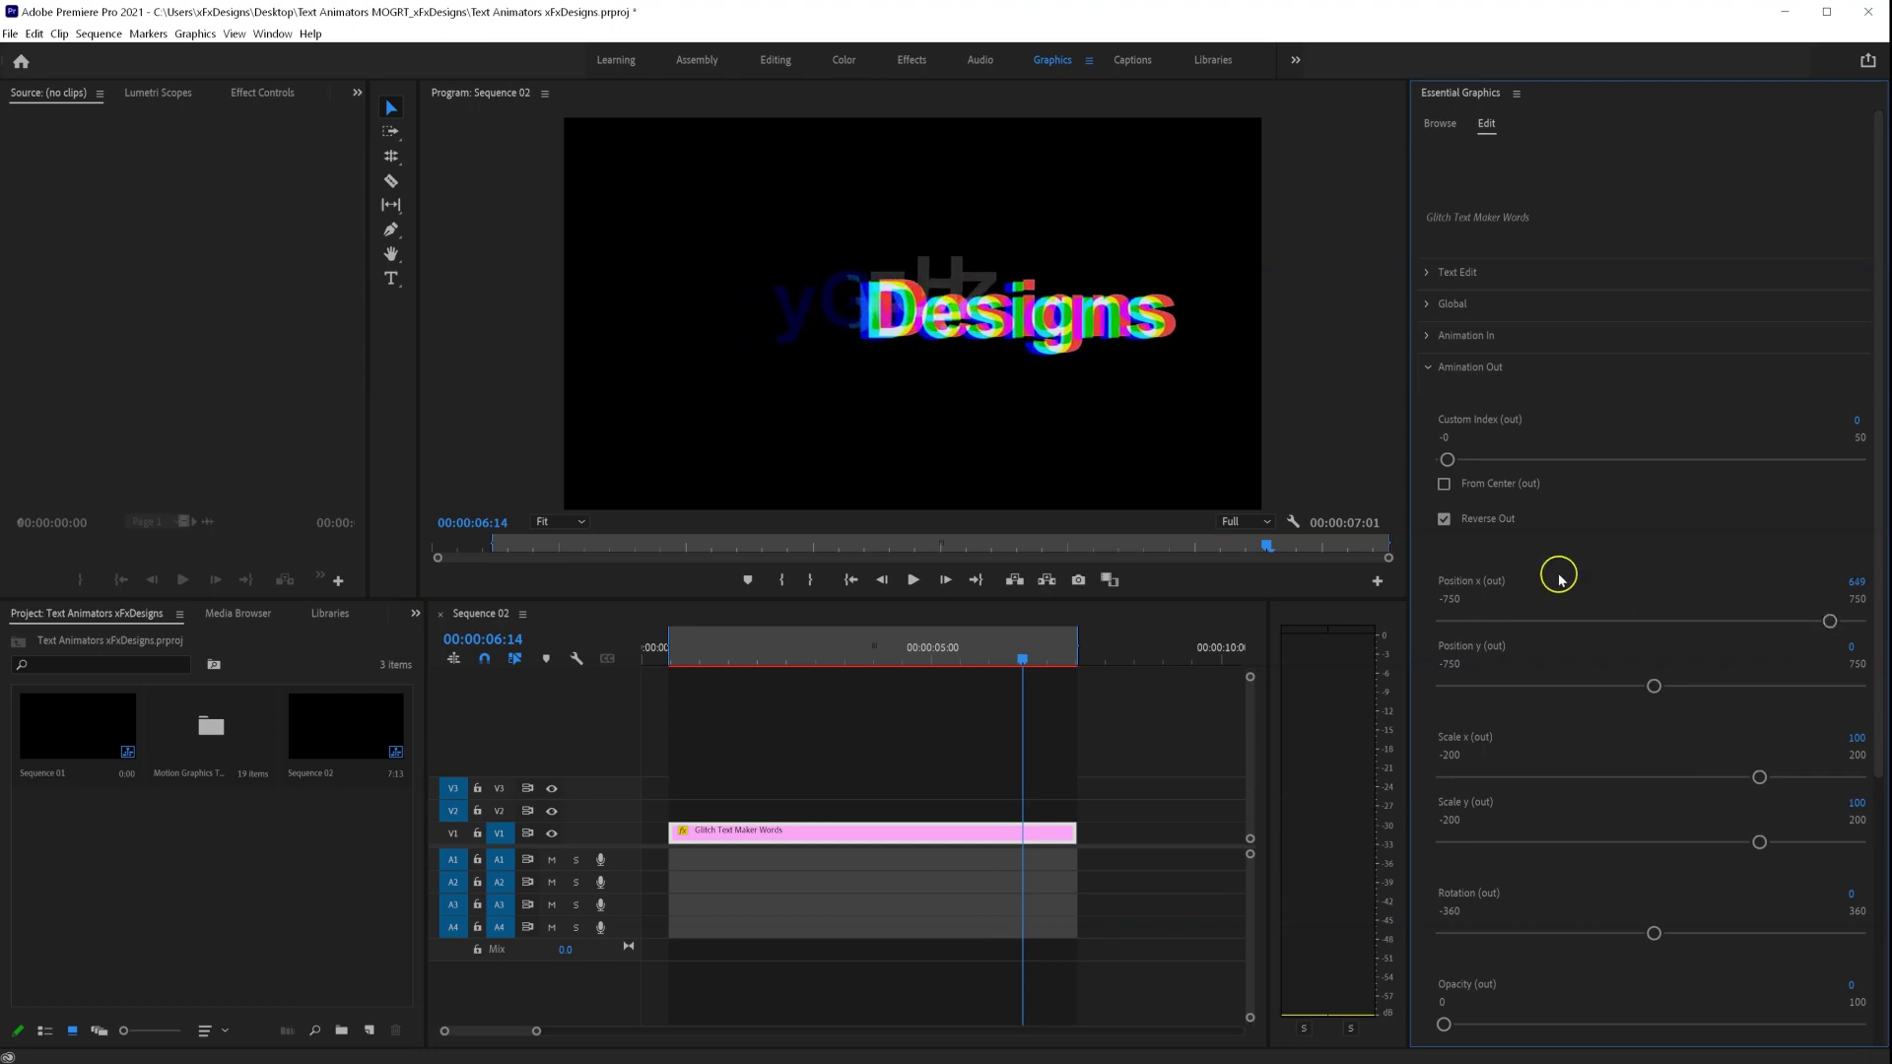
- Turn off Reverse Out and play the title's ending to check the exit animation
{"action": "left_click", "coordinate": [1446, 520]}
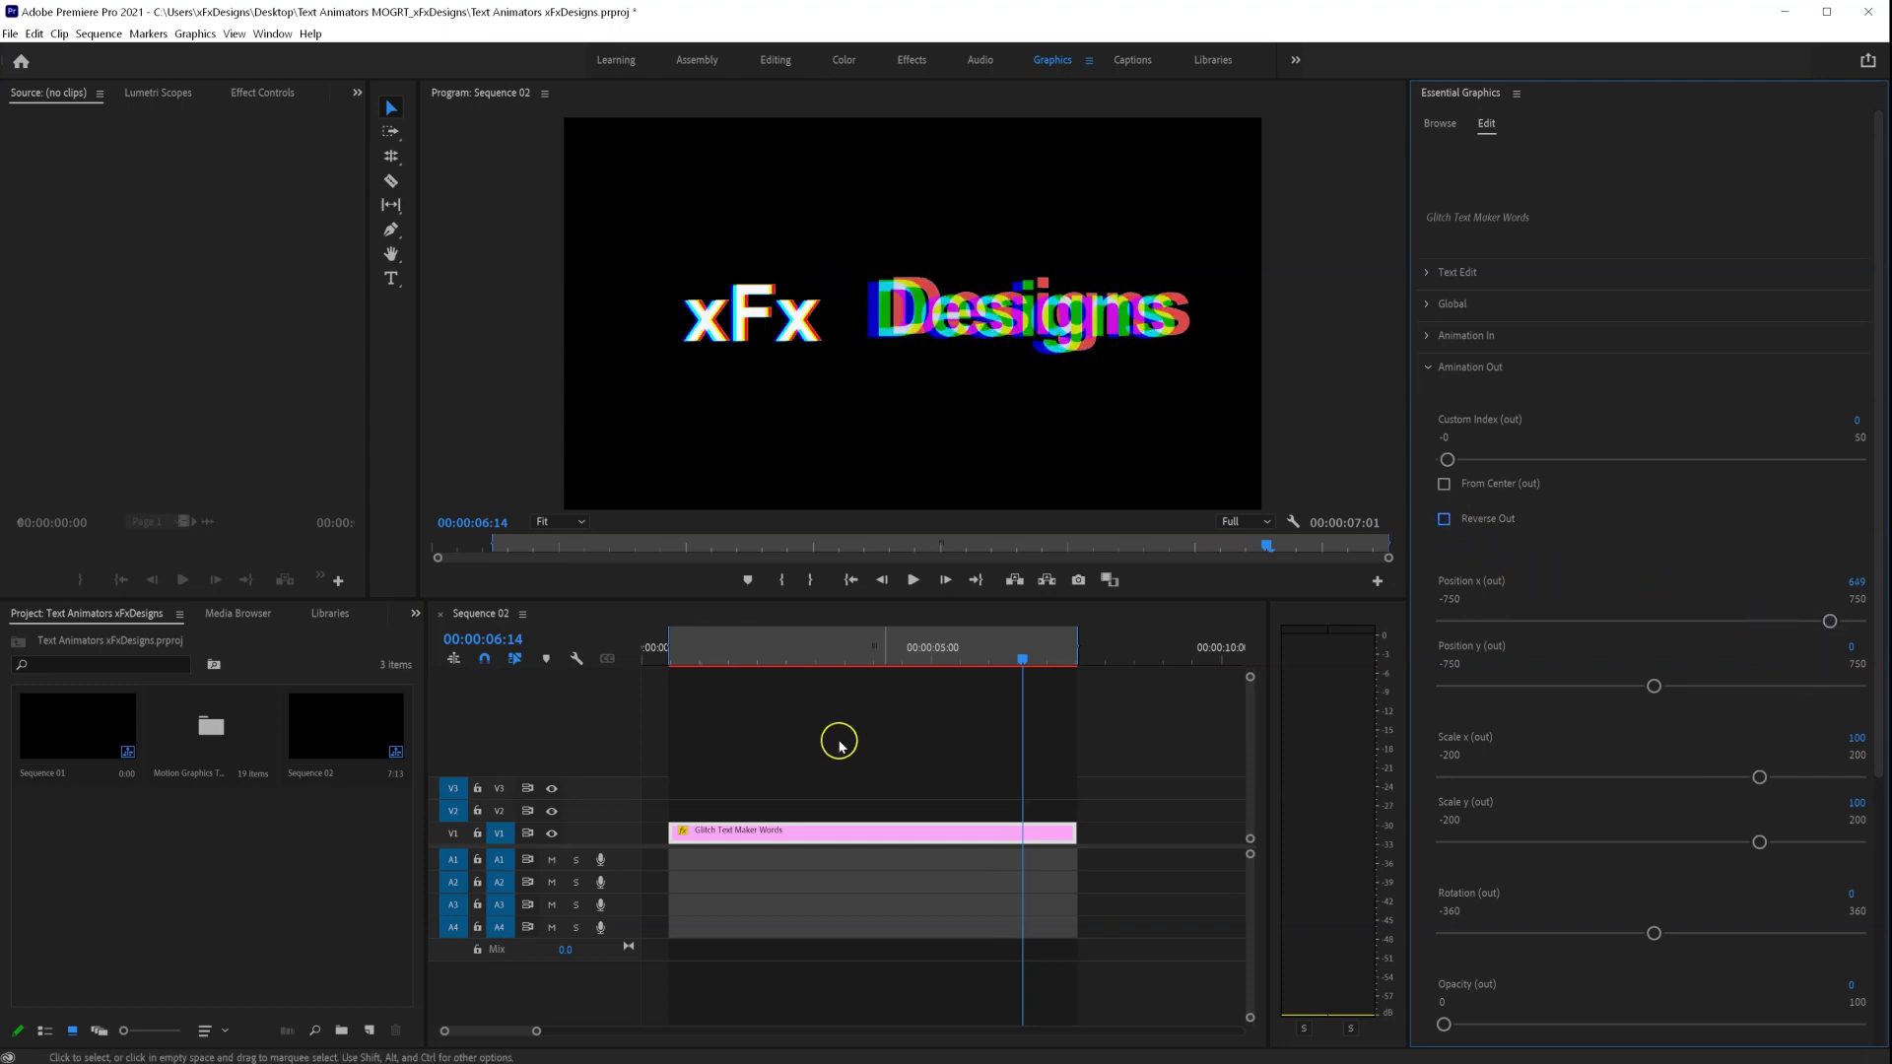
{"action": "left_click", "coordinate": [984, 658]}
{"action": "key", "text": "space"}
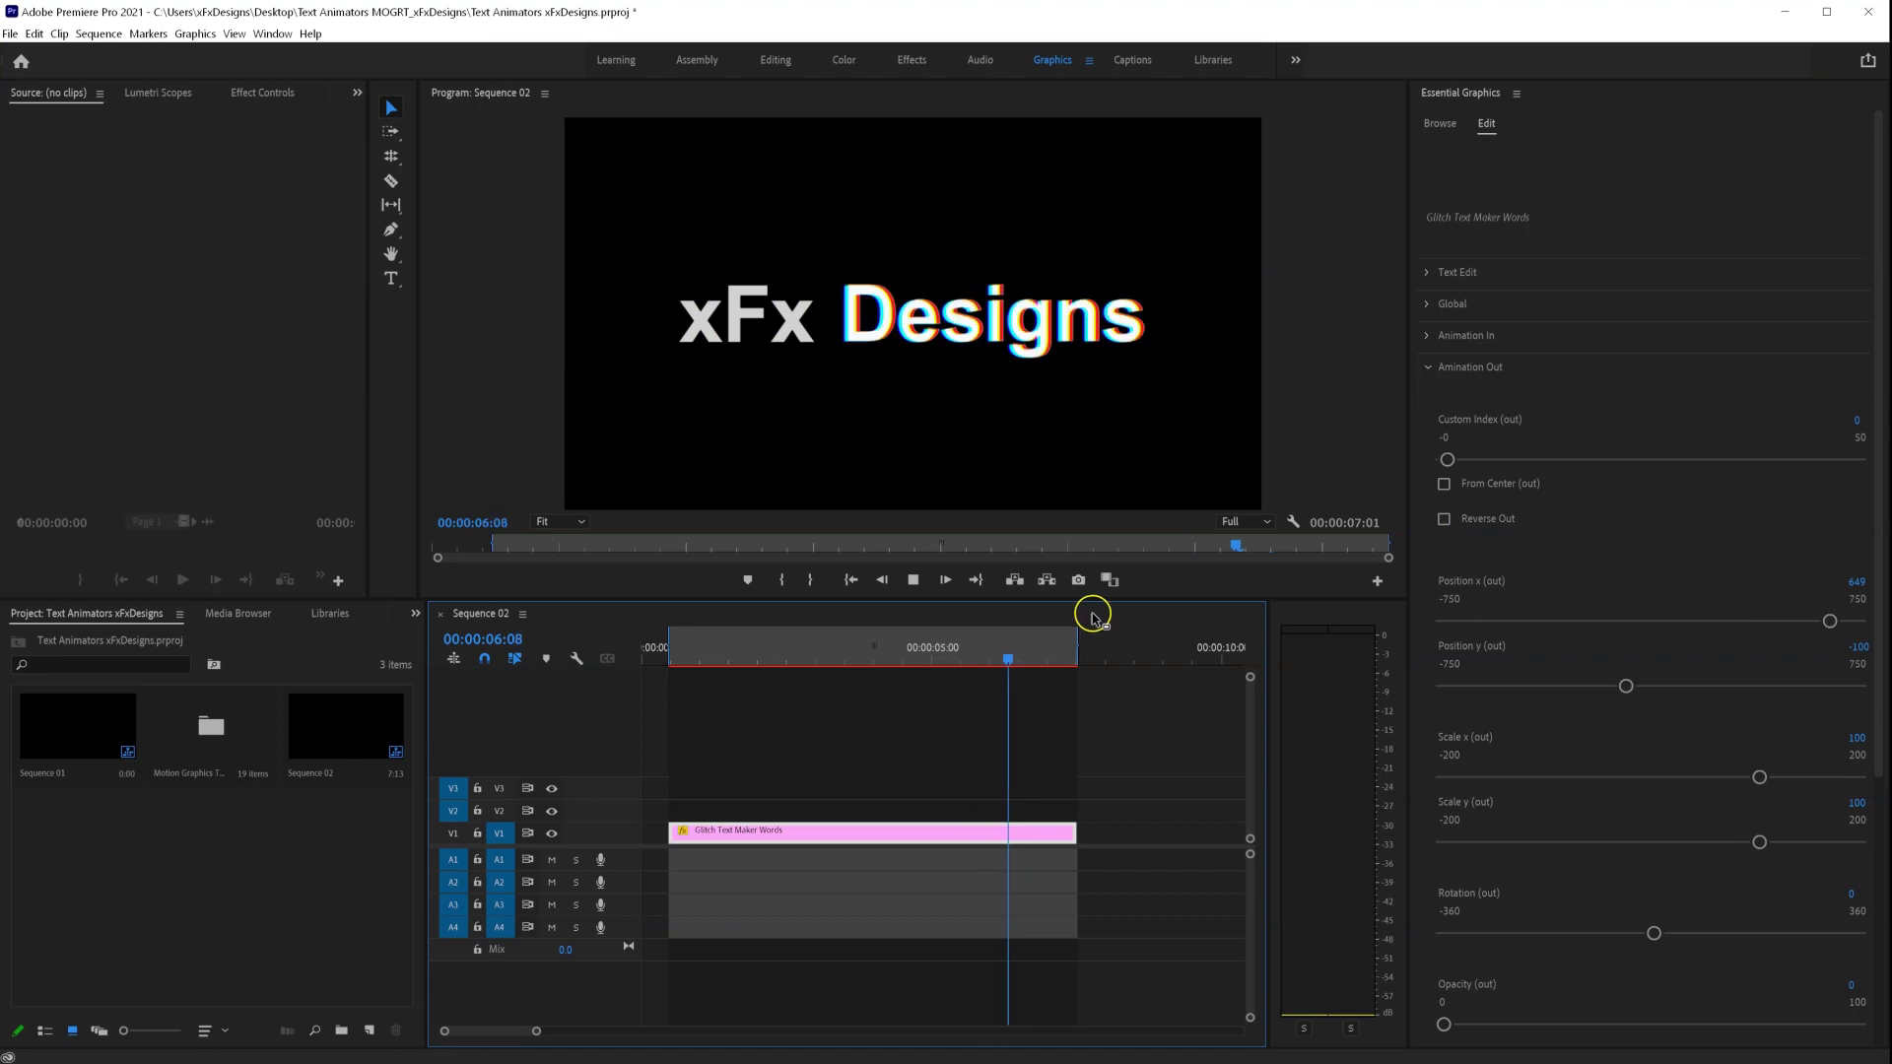
{"action": "key", "text": "space"}
- Set the Animation Out Position y to 0 and move the playhead back to 00:00:05:17
{"action": "left_click", "coordinate": [1856, 585]}
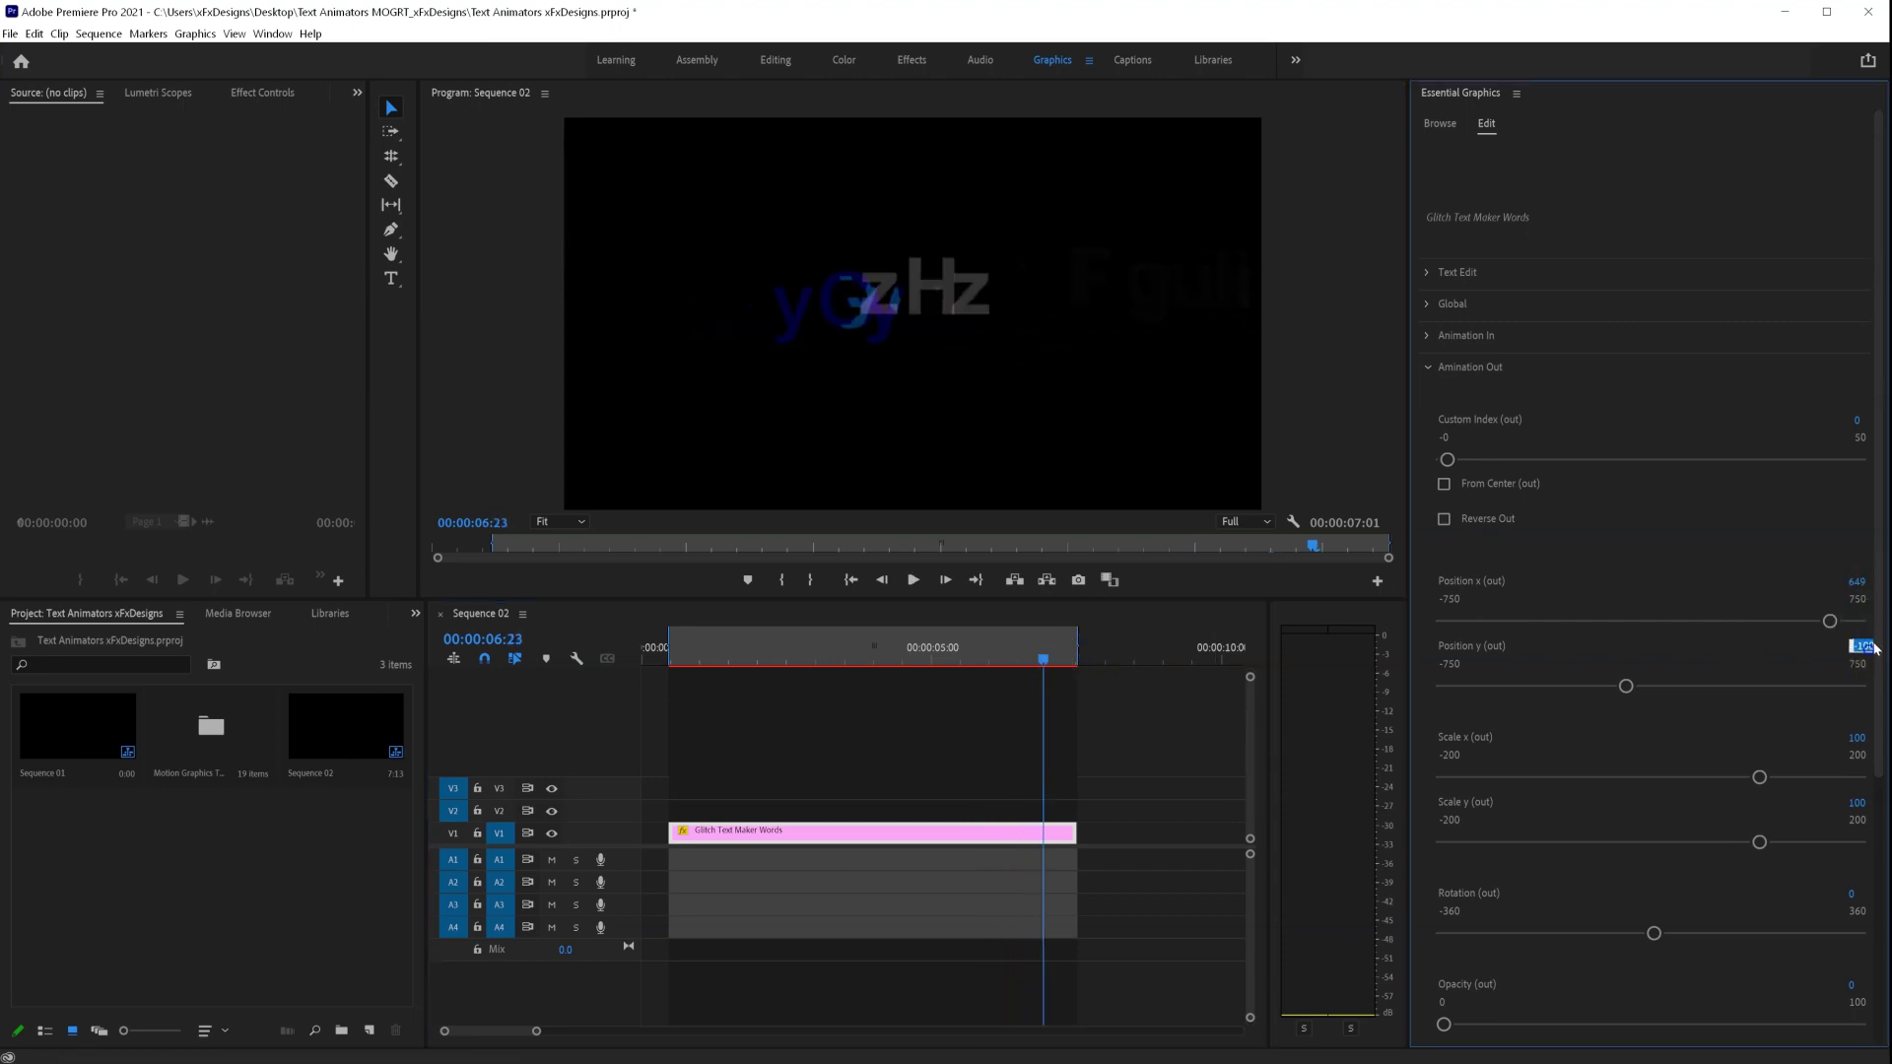
{"action": "key", "text": "Return"}
{"action": "left_click_drag", "start_coordinate": [1044, 658], "coordinate": [970, 659]}
{"action": "left_click", "coordinate": [1497, 641]}
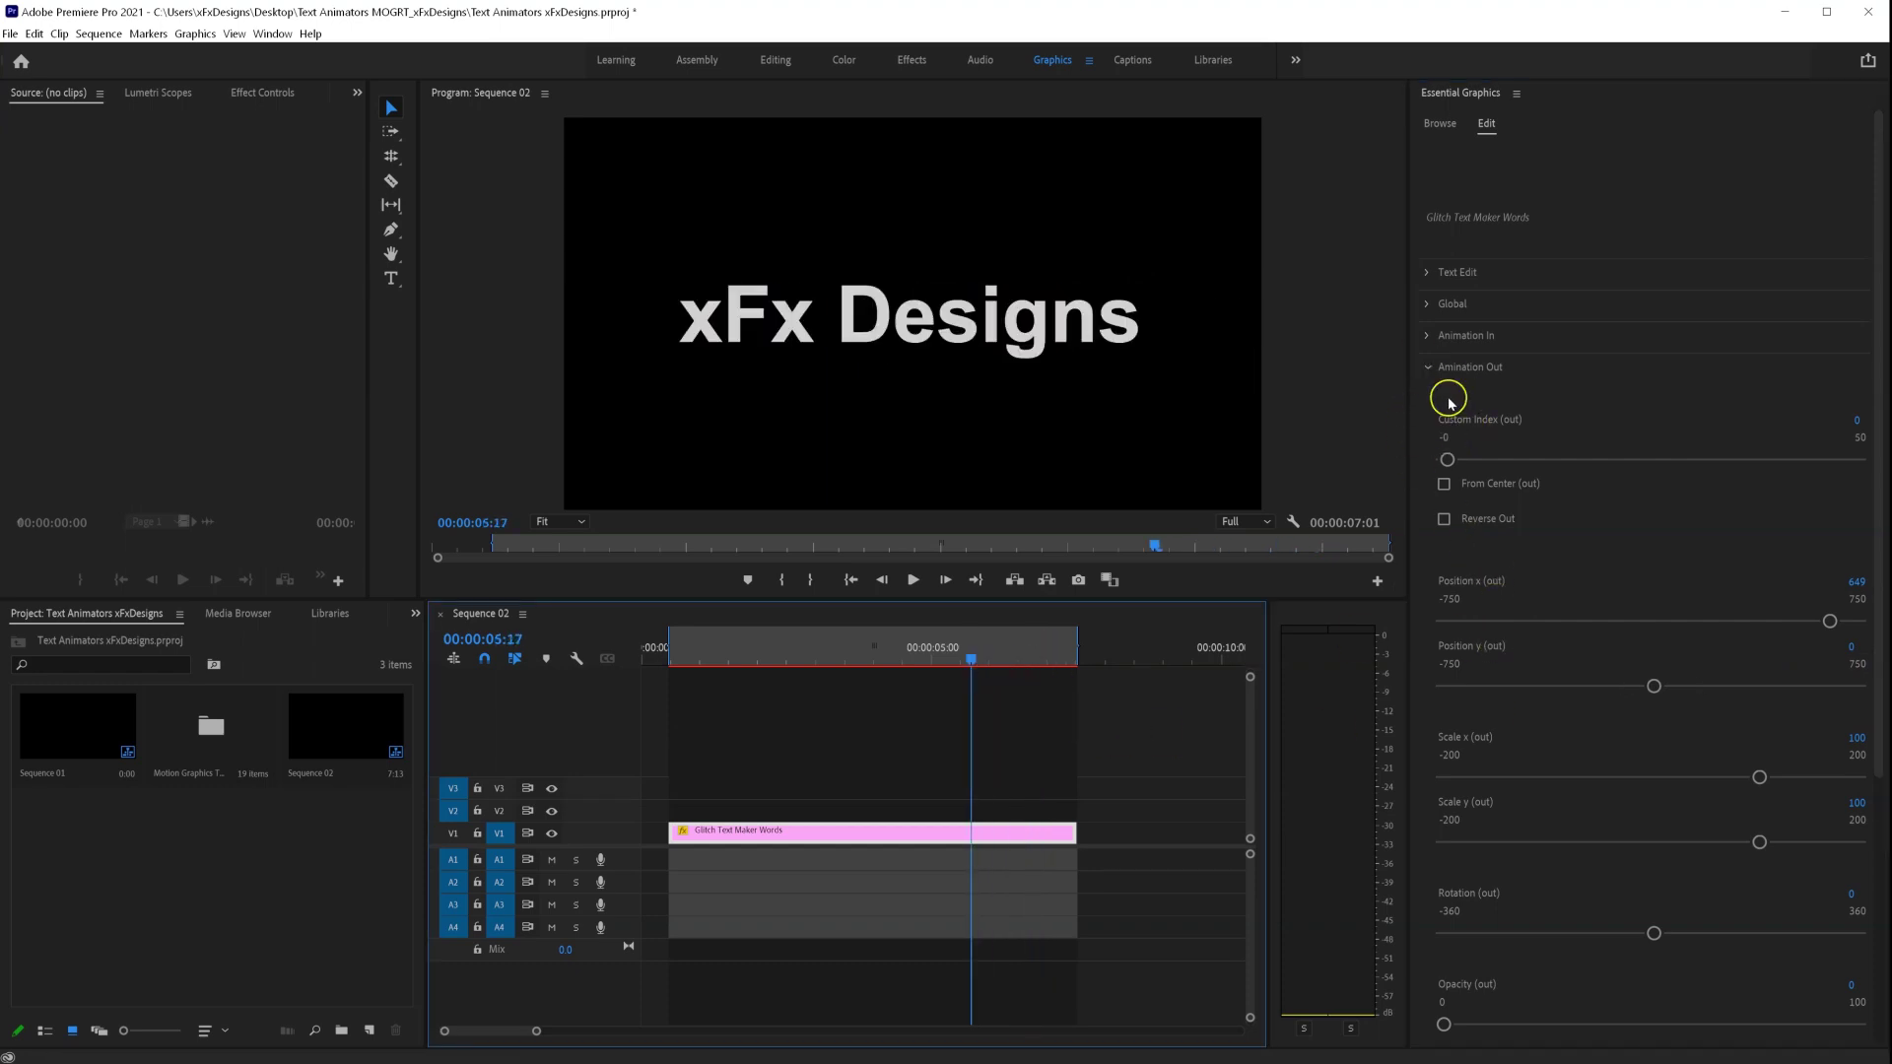
- Enable the glitch again in the Global settings and collapse the Global and Animation Out groups
{"action": "left_click", "coordinate": [1424, 313]}
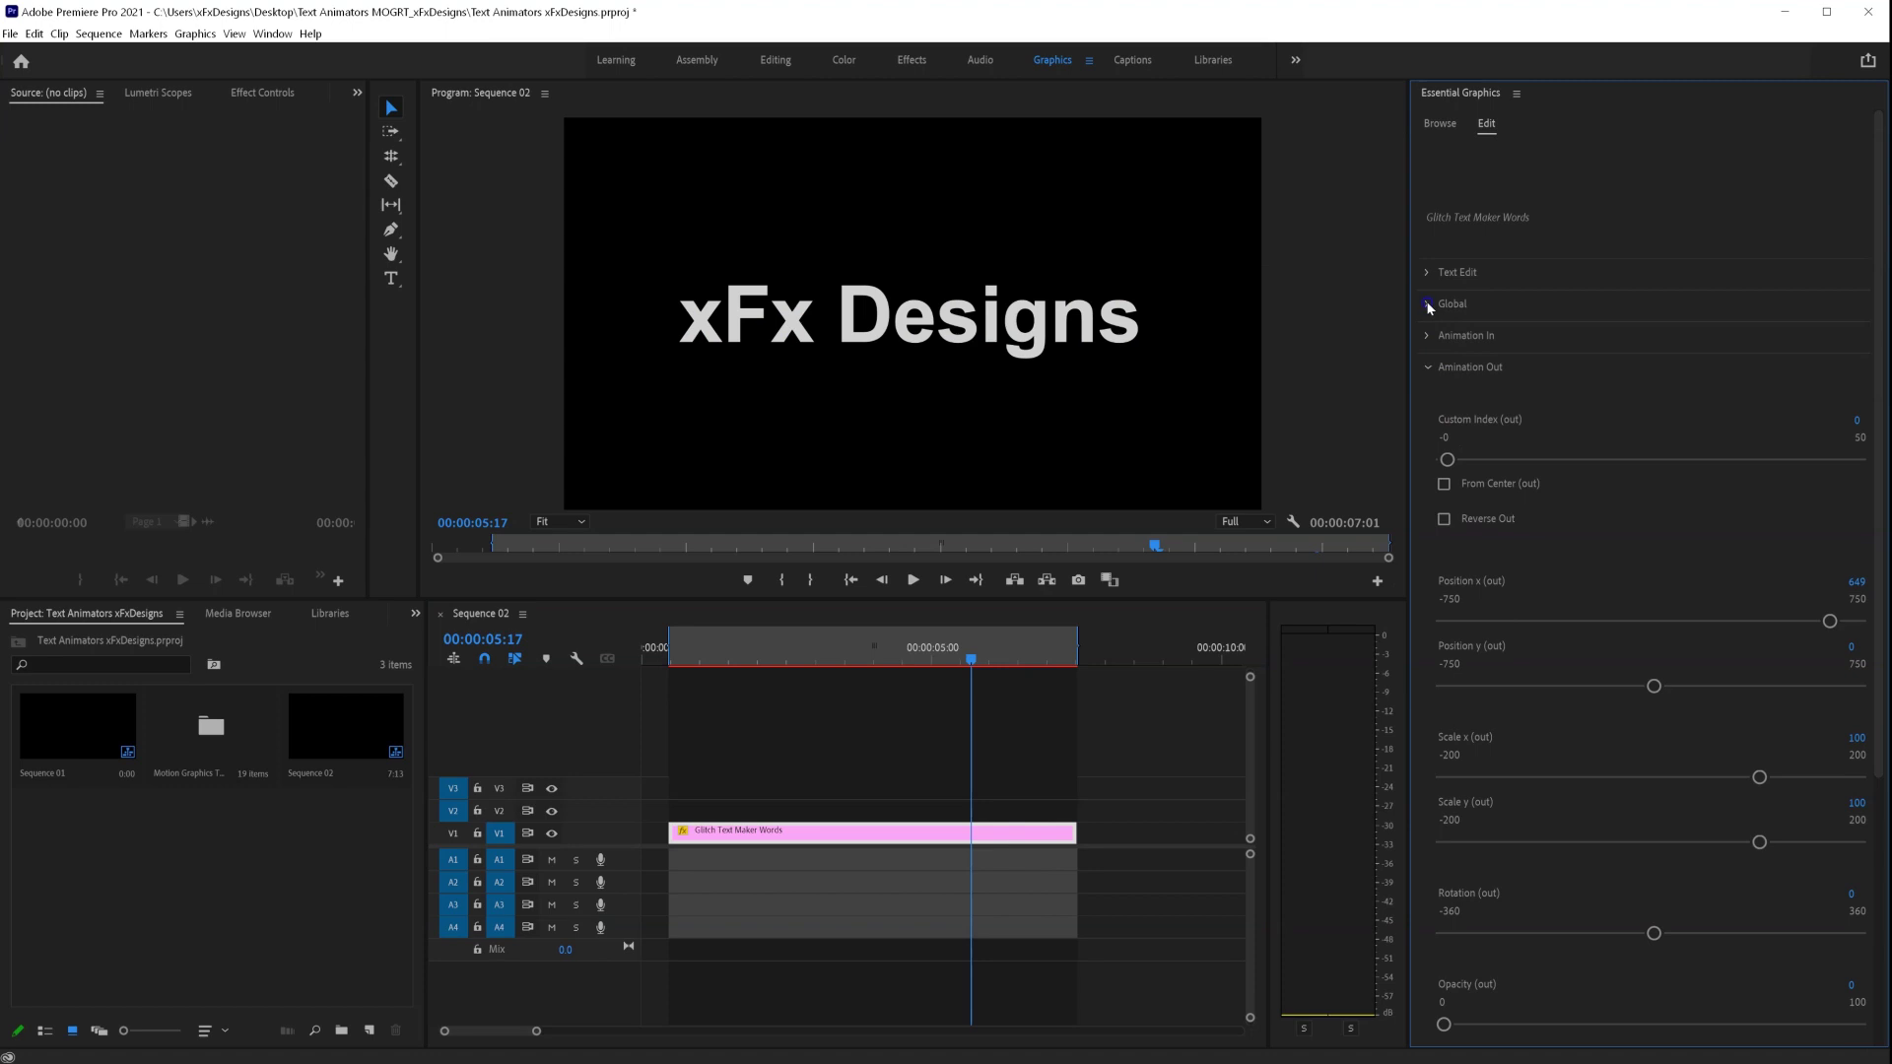
{"action": "left_click", "coordinate": [1430, 305]}
{"action": "left_click", "coordinate": [1470, 340]}
{"action": "left_click", "coordinate": [1429, 307]}
{"action": "left_click", "coordinate": [1419, 468]}
{"action": "left_click", "coordinate": [1426, 372]}
- Play the title's ending and the whole title from its start to review the glitched entrance and exit
{"action": "left_click_drag", "start_coordinate": [981, 654], "coordinate": [1005, 655]}
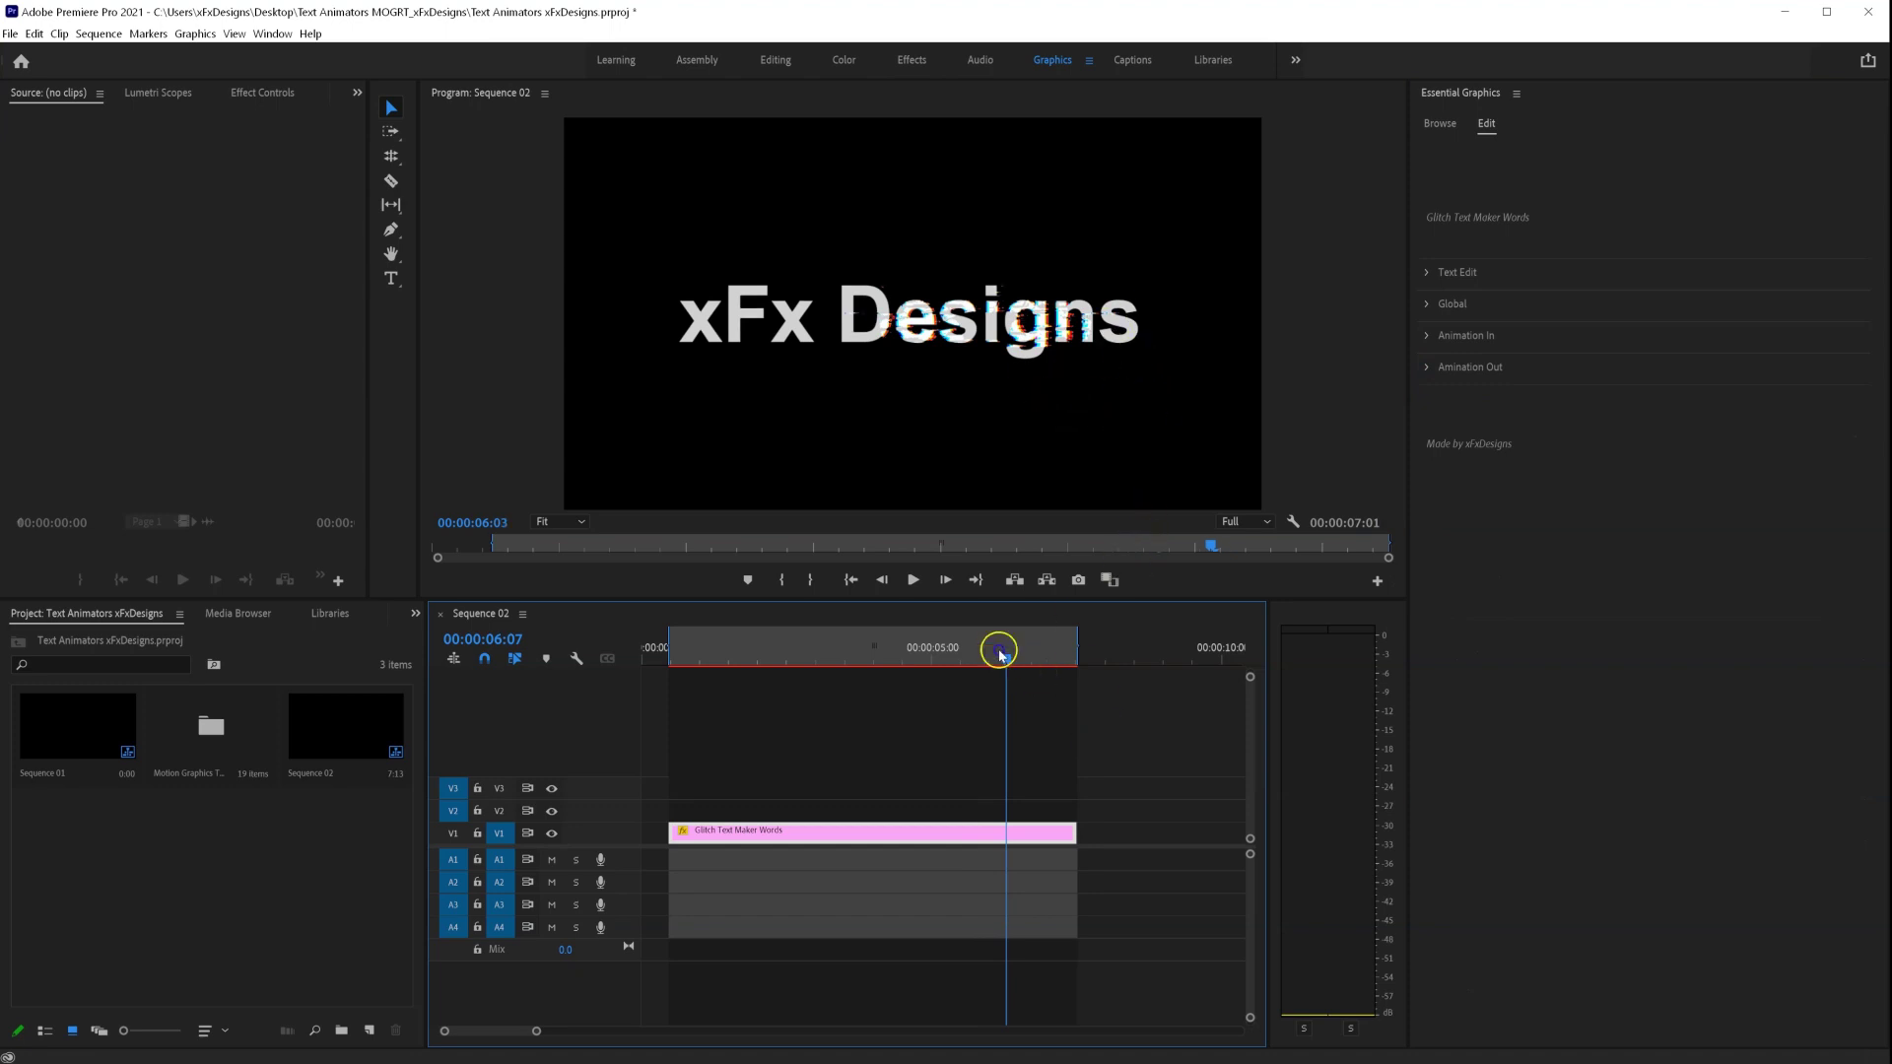
{"action": "key", "text": "space"}
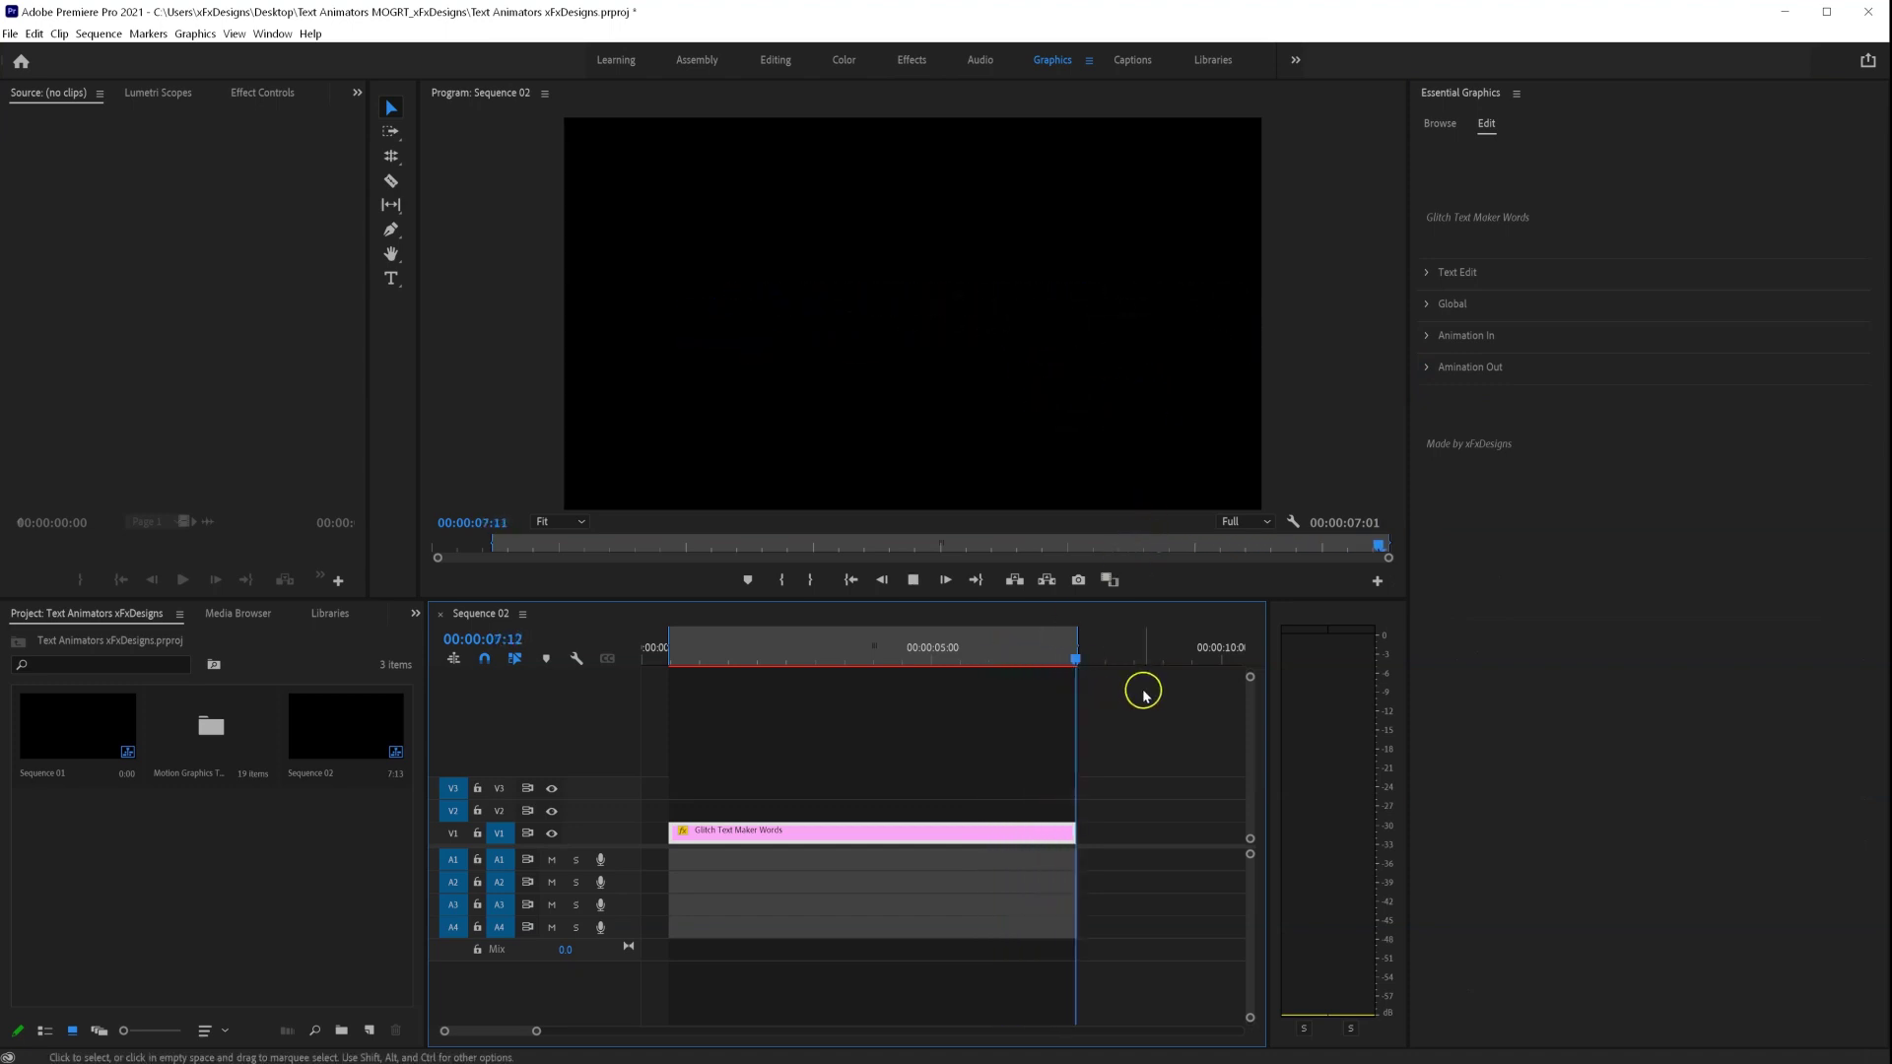
{"action": "left_click", "coordinate": [687, 654]}
{"action": "left_click_drag", "start_coordinate": [687, 654], "coordinate": [672, 655]}
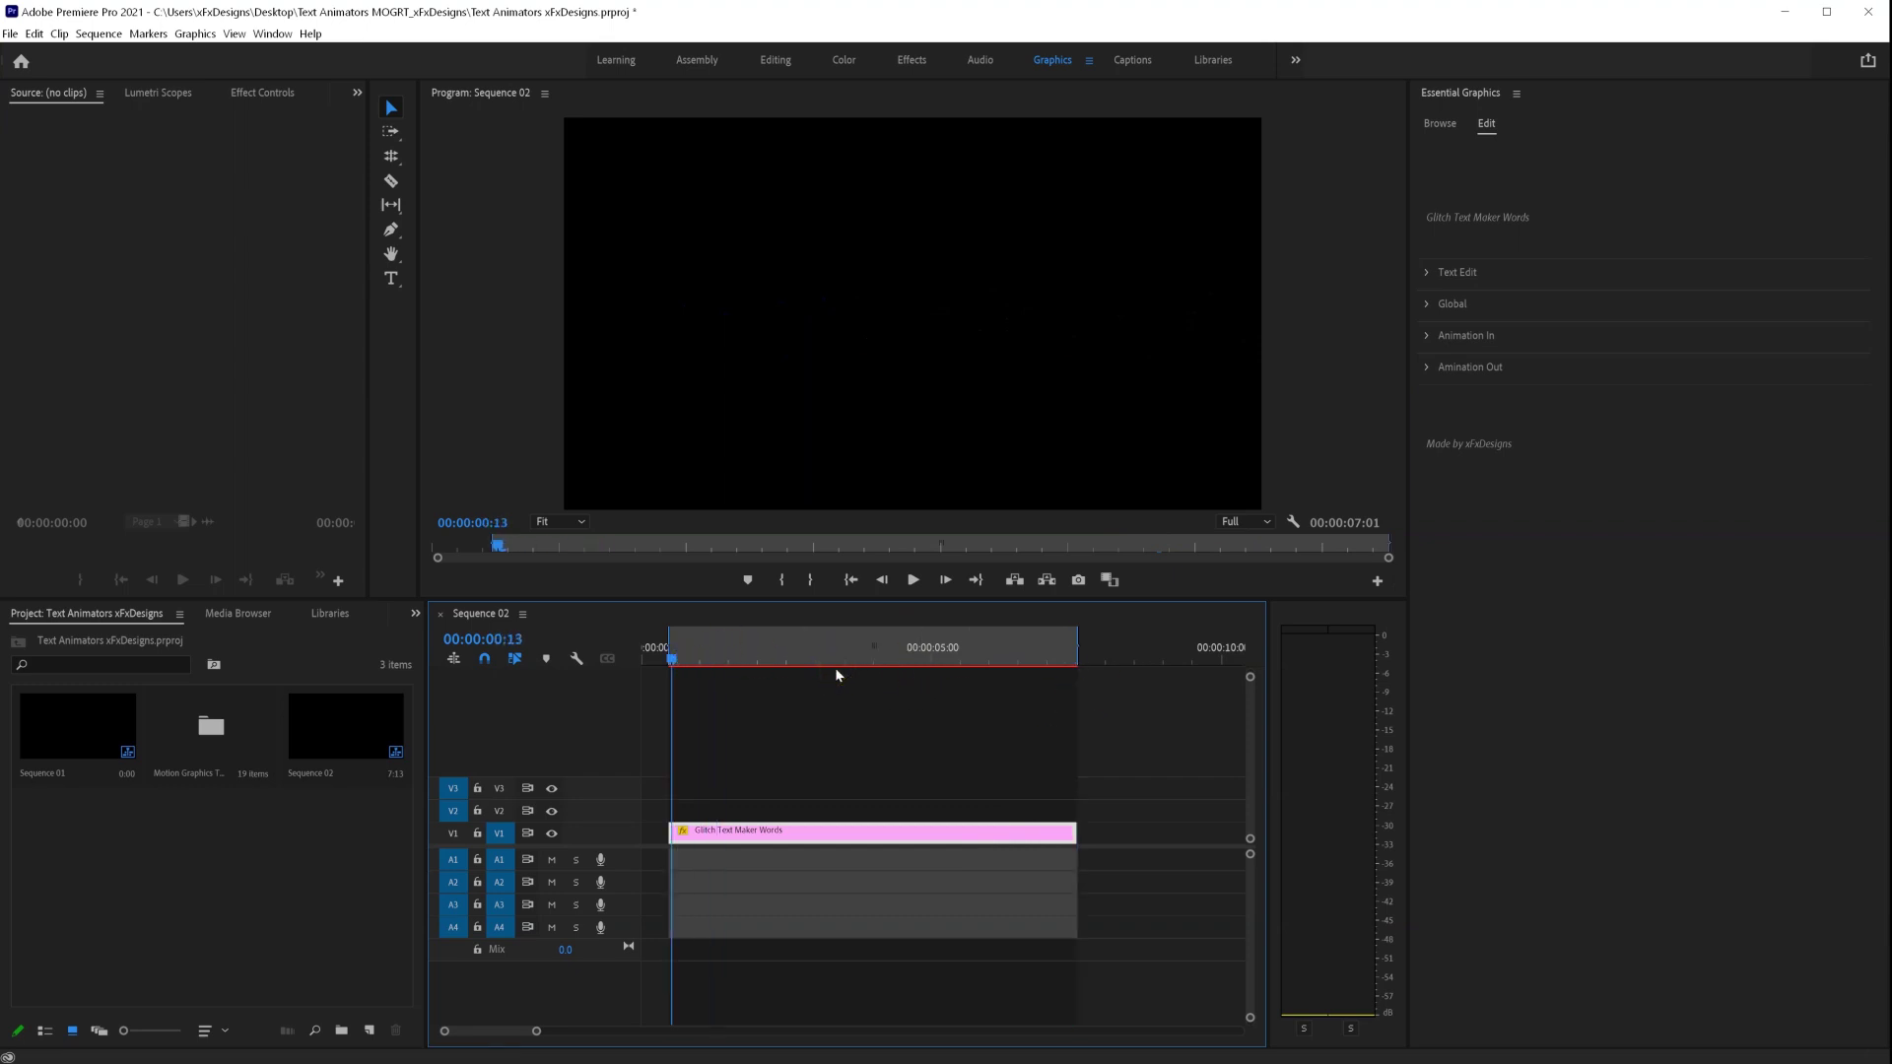
{"action": "key", "text": "space"}
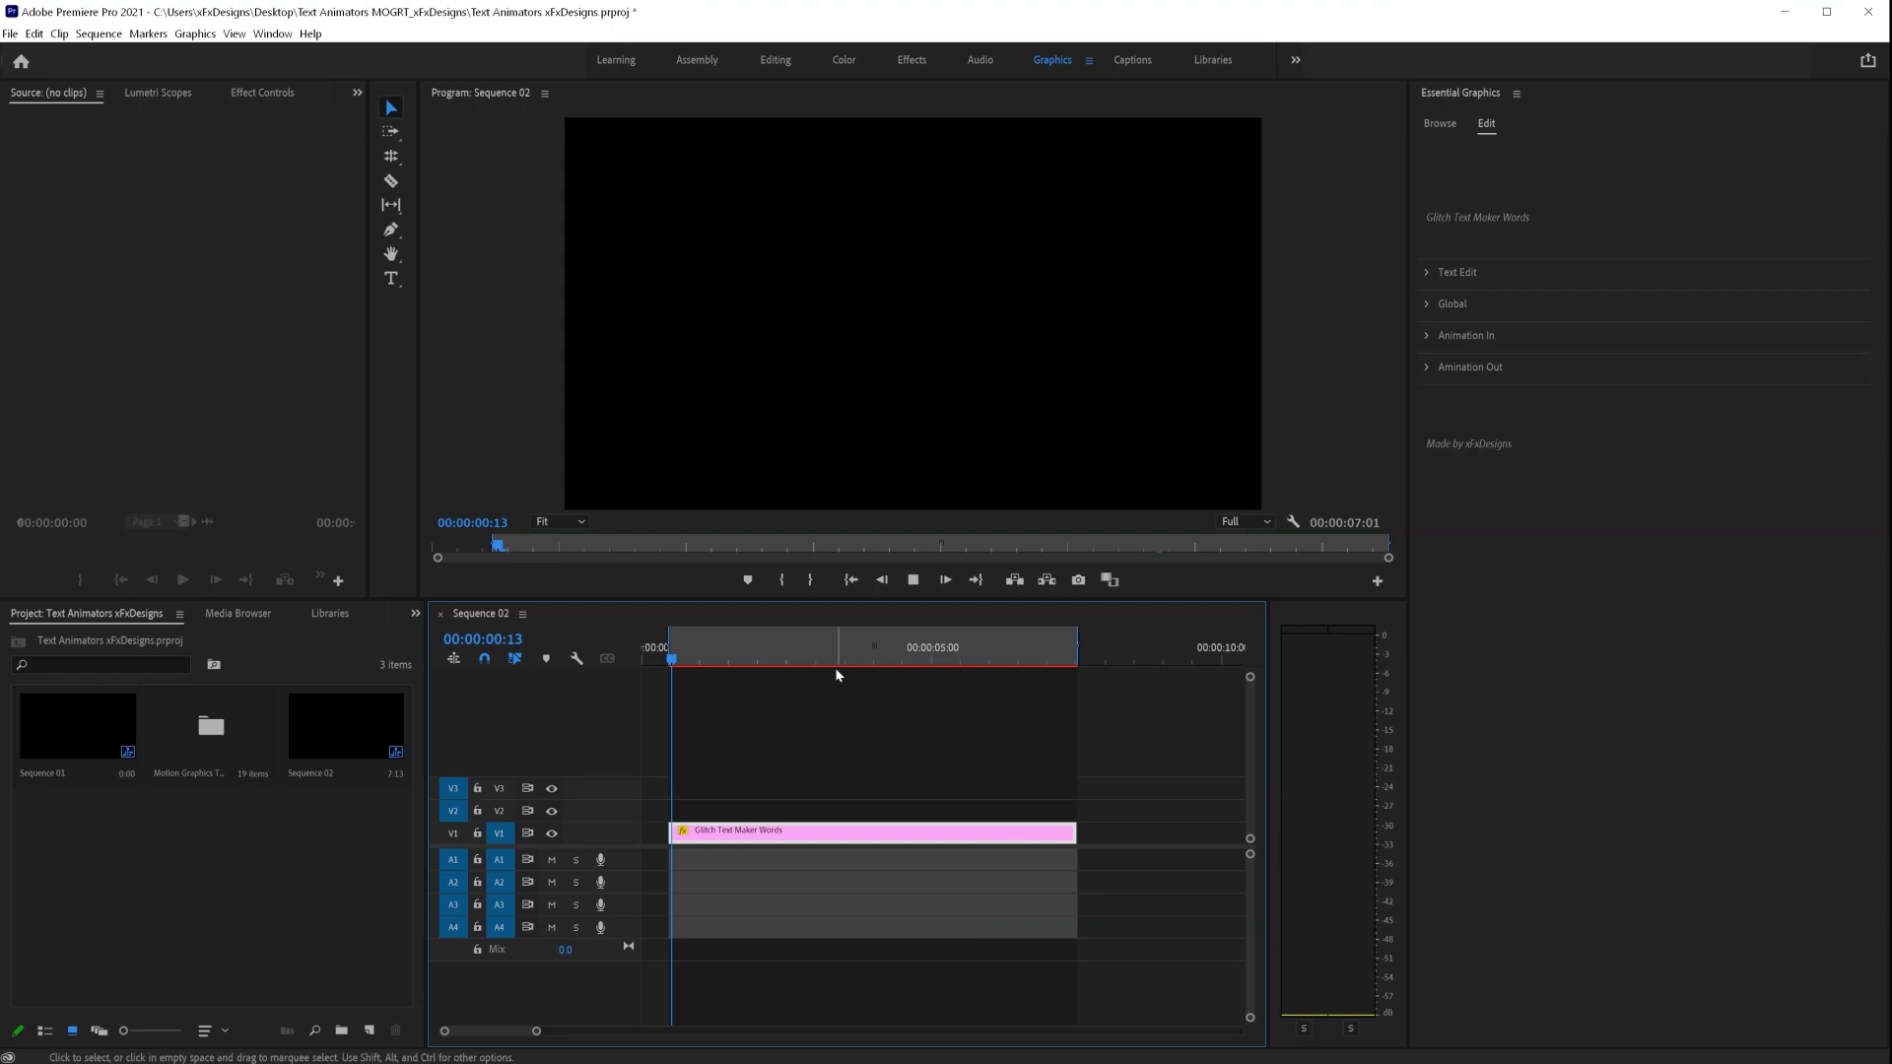
{"action": "left_click", "coordinate": [734, 684]}
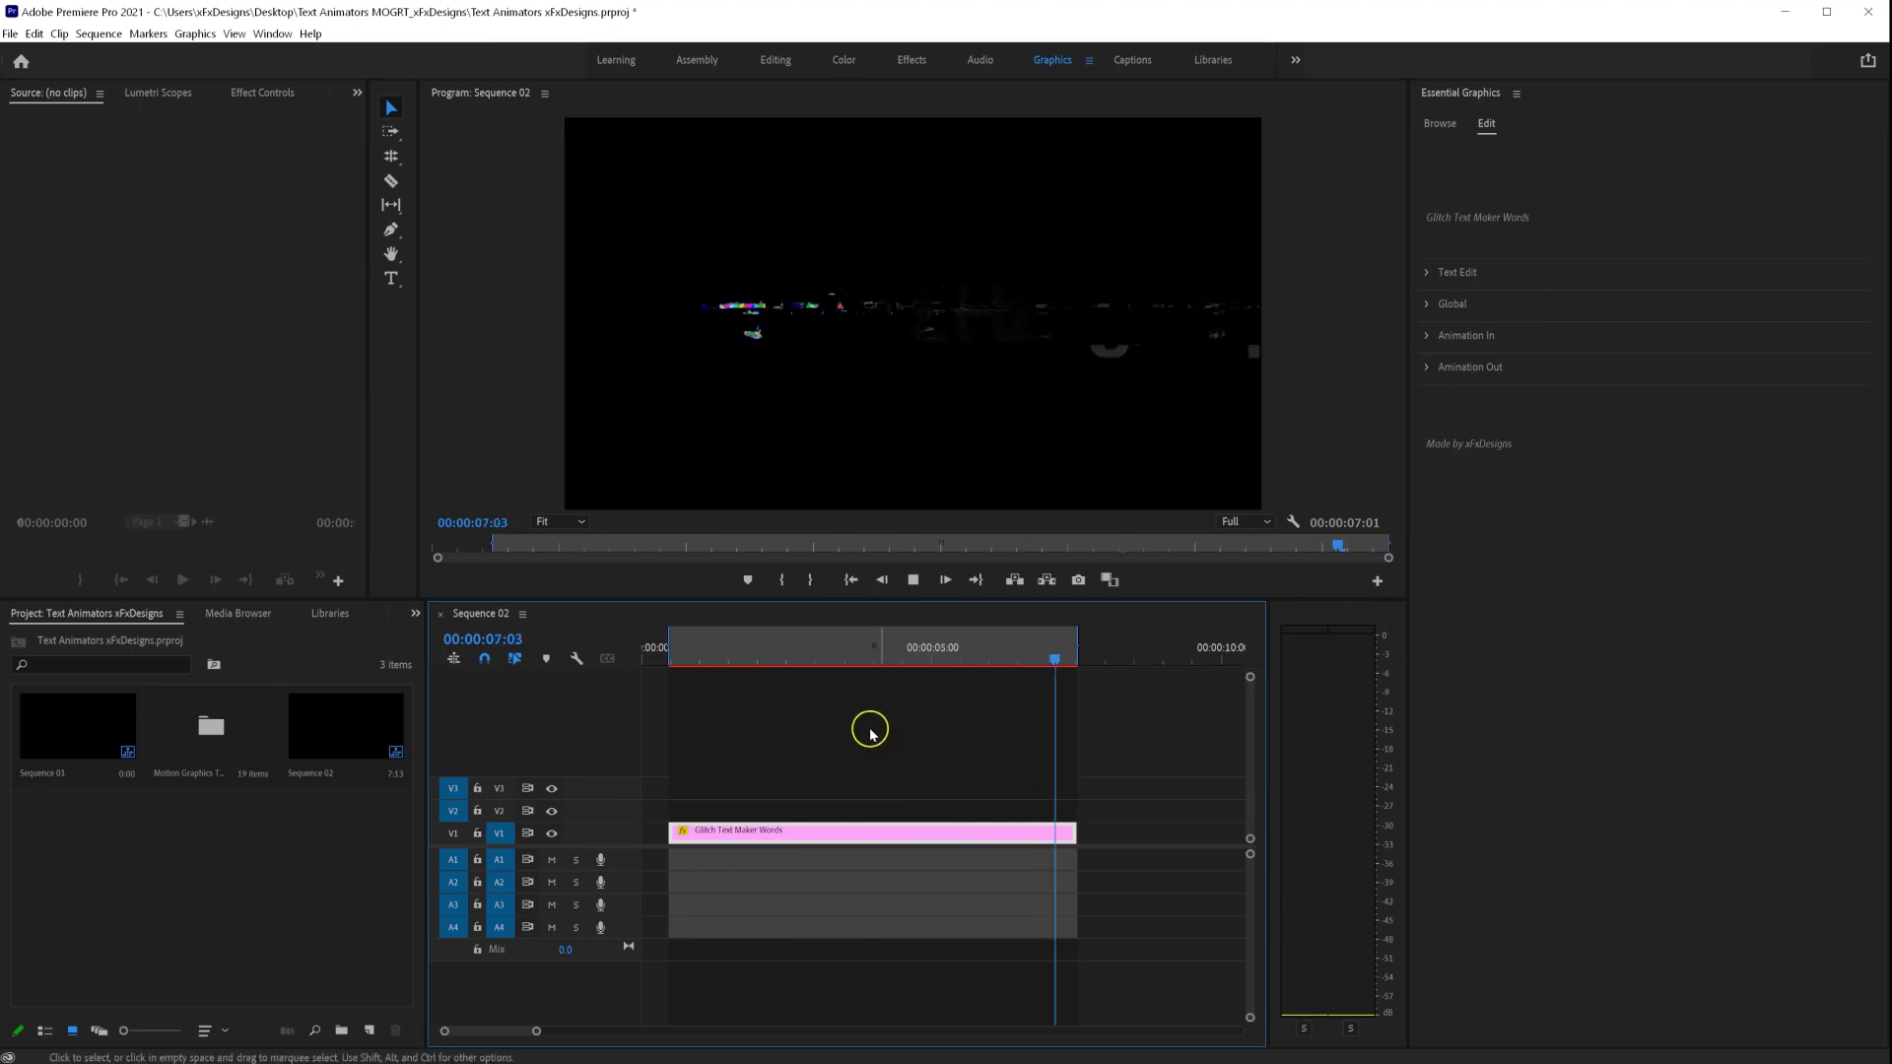
- Delete the Glitch Text Maker Words clip and place the Glitch Text Maker Letters template on V2 at the marked range's start
{"action": "left_click", "coordinate": [887, 833]}
{"action": "key", "text": "Delete"}
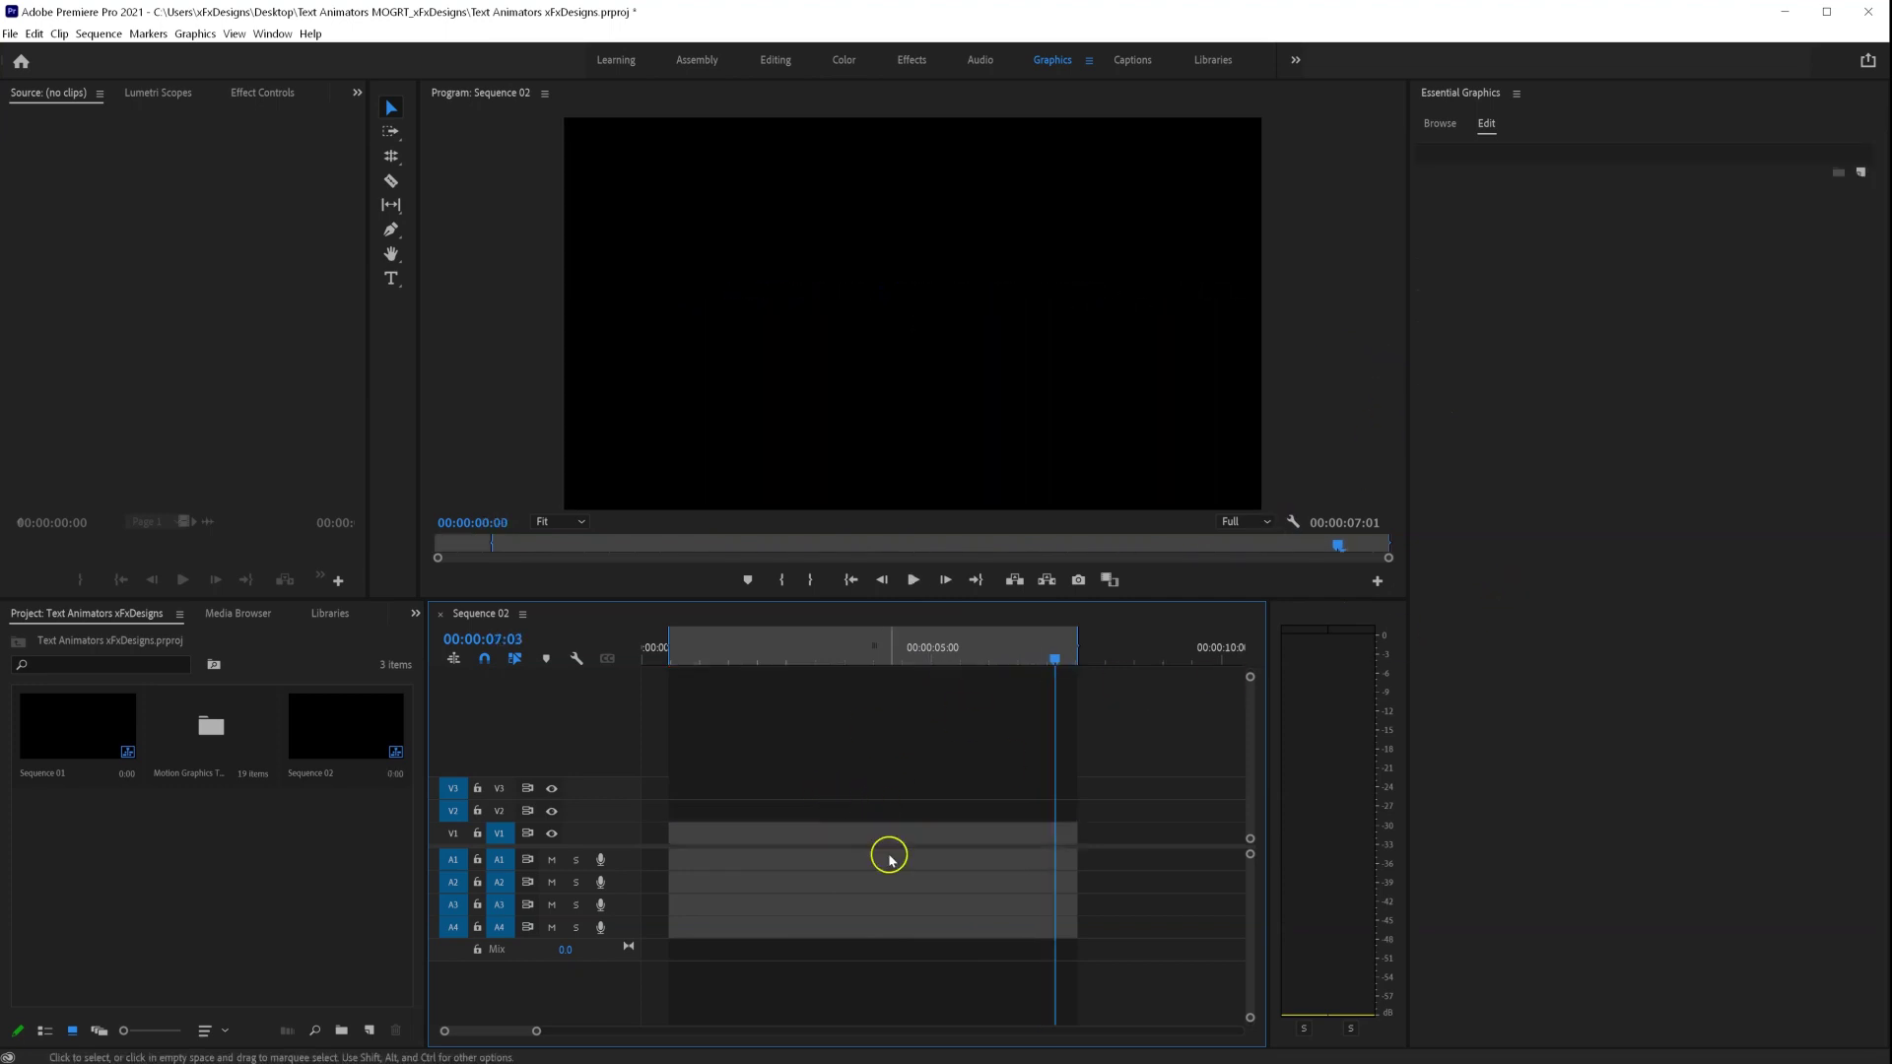
{"action": "left_click", "coordinate": [1434, 123]}
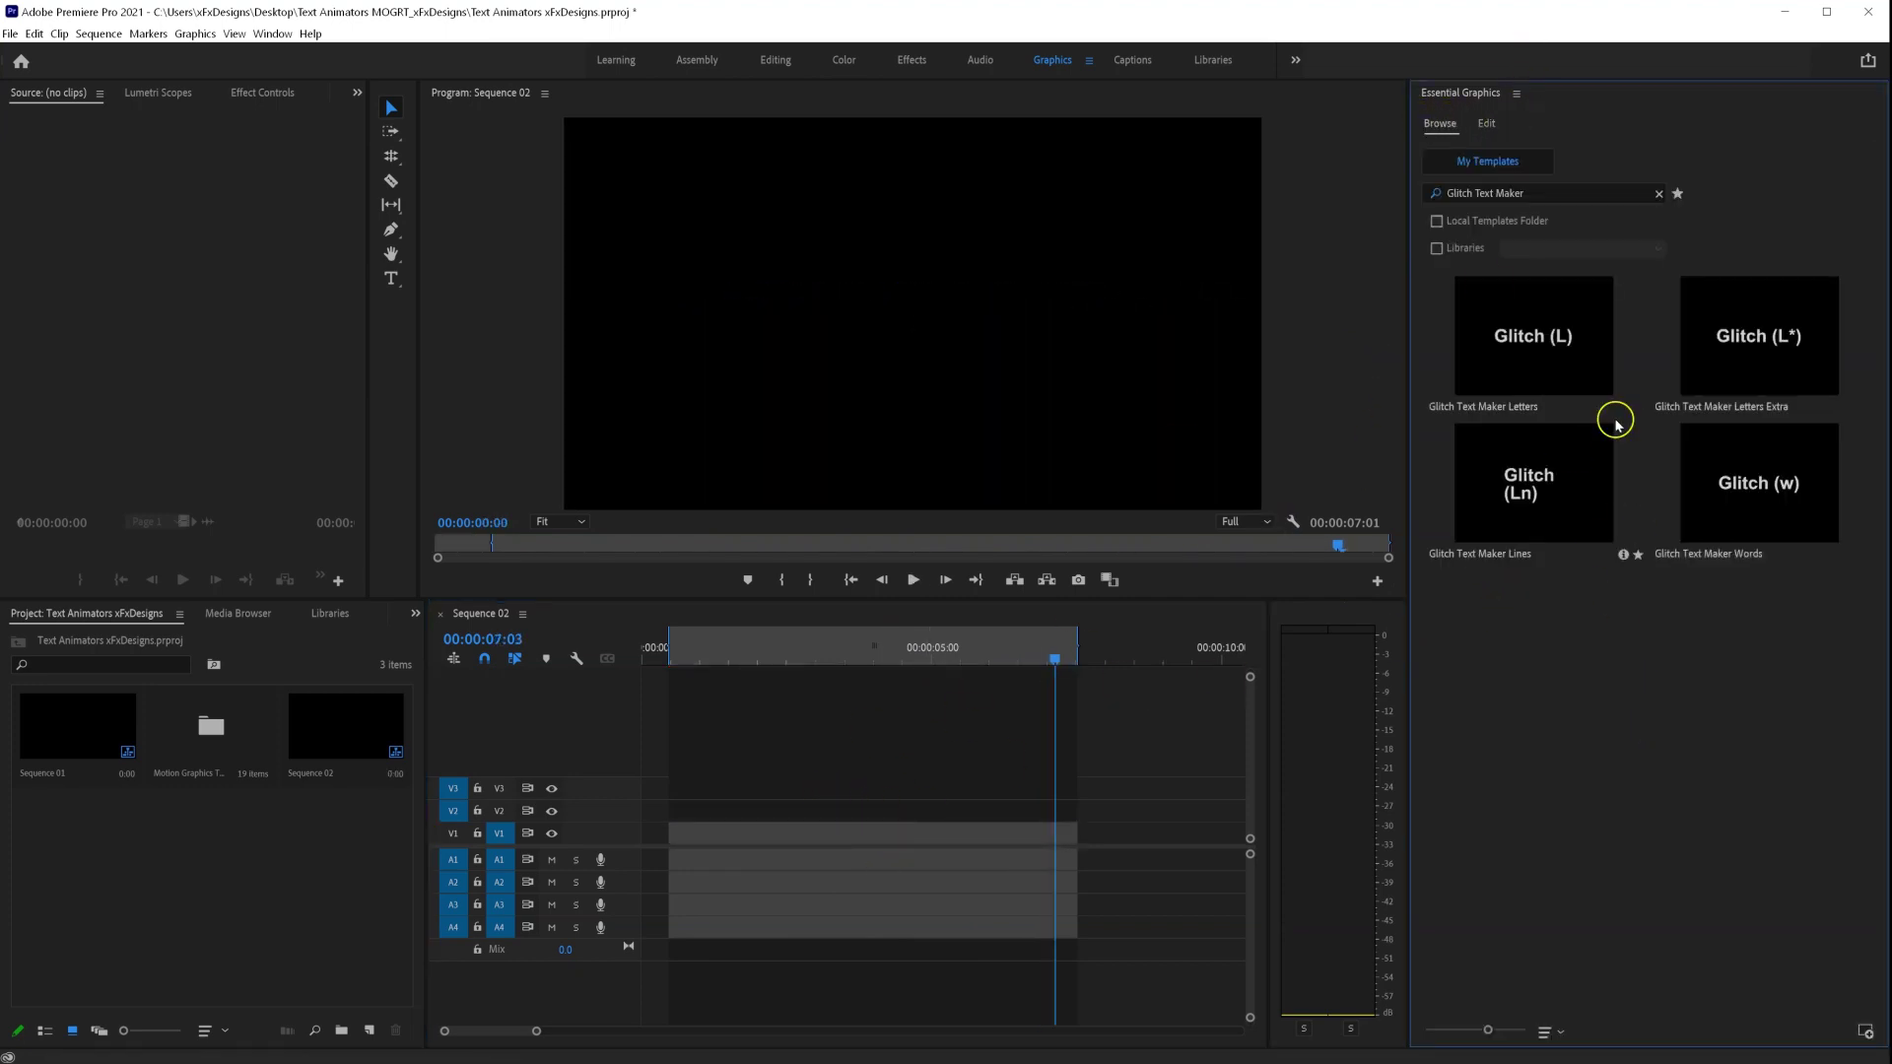
{"action": "left_click_drag", "start_coordinate": [1537, 340], "coordinate": [680, 809]}
{"action": "left_click", "coordinate": [854, 659]}
- Change the Typography text of the Glitch Text Maker Letters title to "xFx"
{"action": "left_click", "coordinate": [1487, 127]}
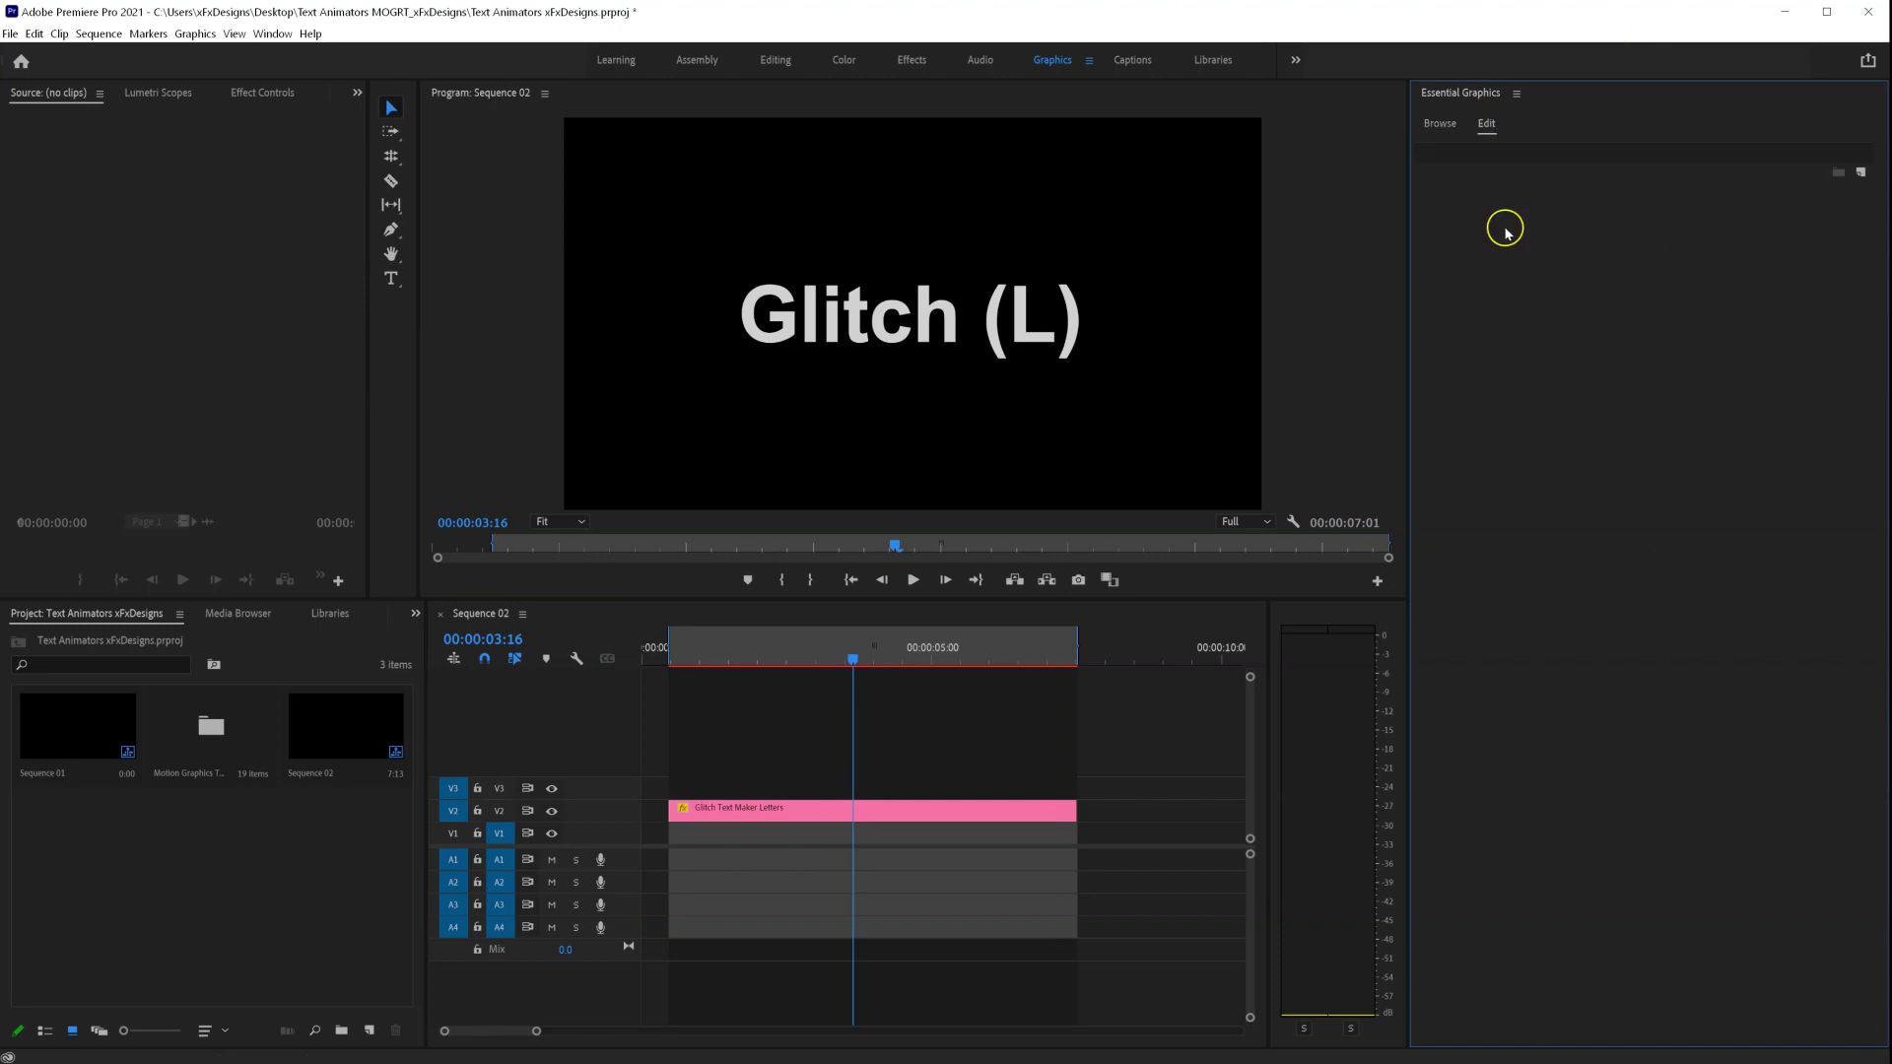
{"action": "left_click", "coordinate": [916, 808]}
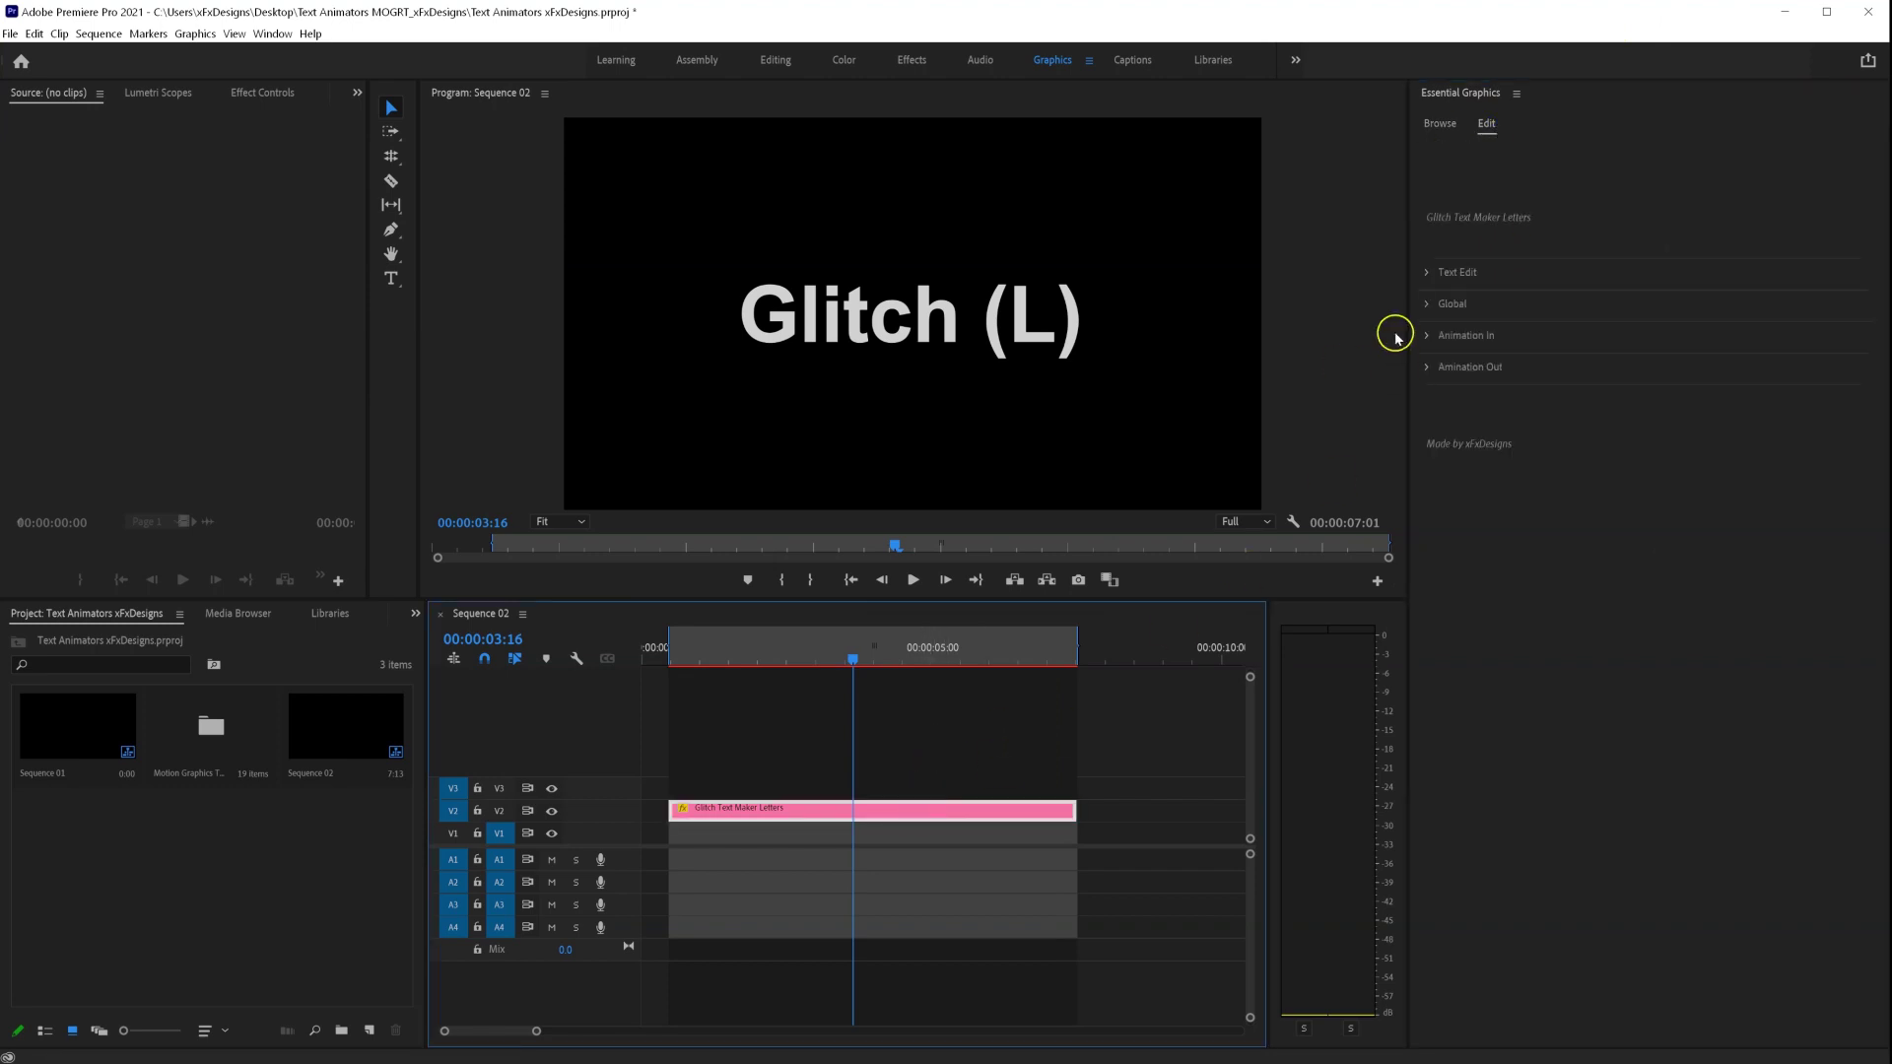
{"action": "left_click", "coordinate": [1429, 278]}
{"action": "left_click", "coordinate": [1507, 320]}
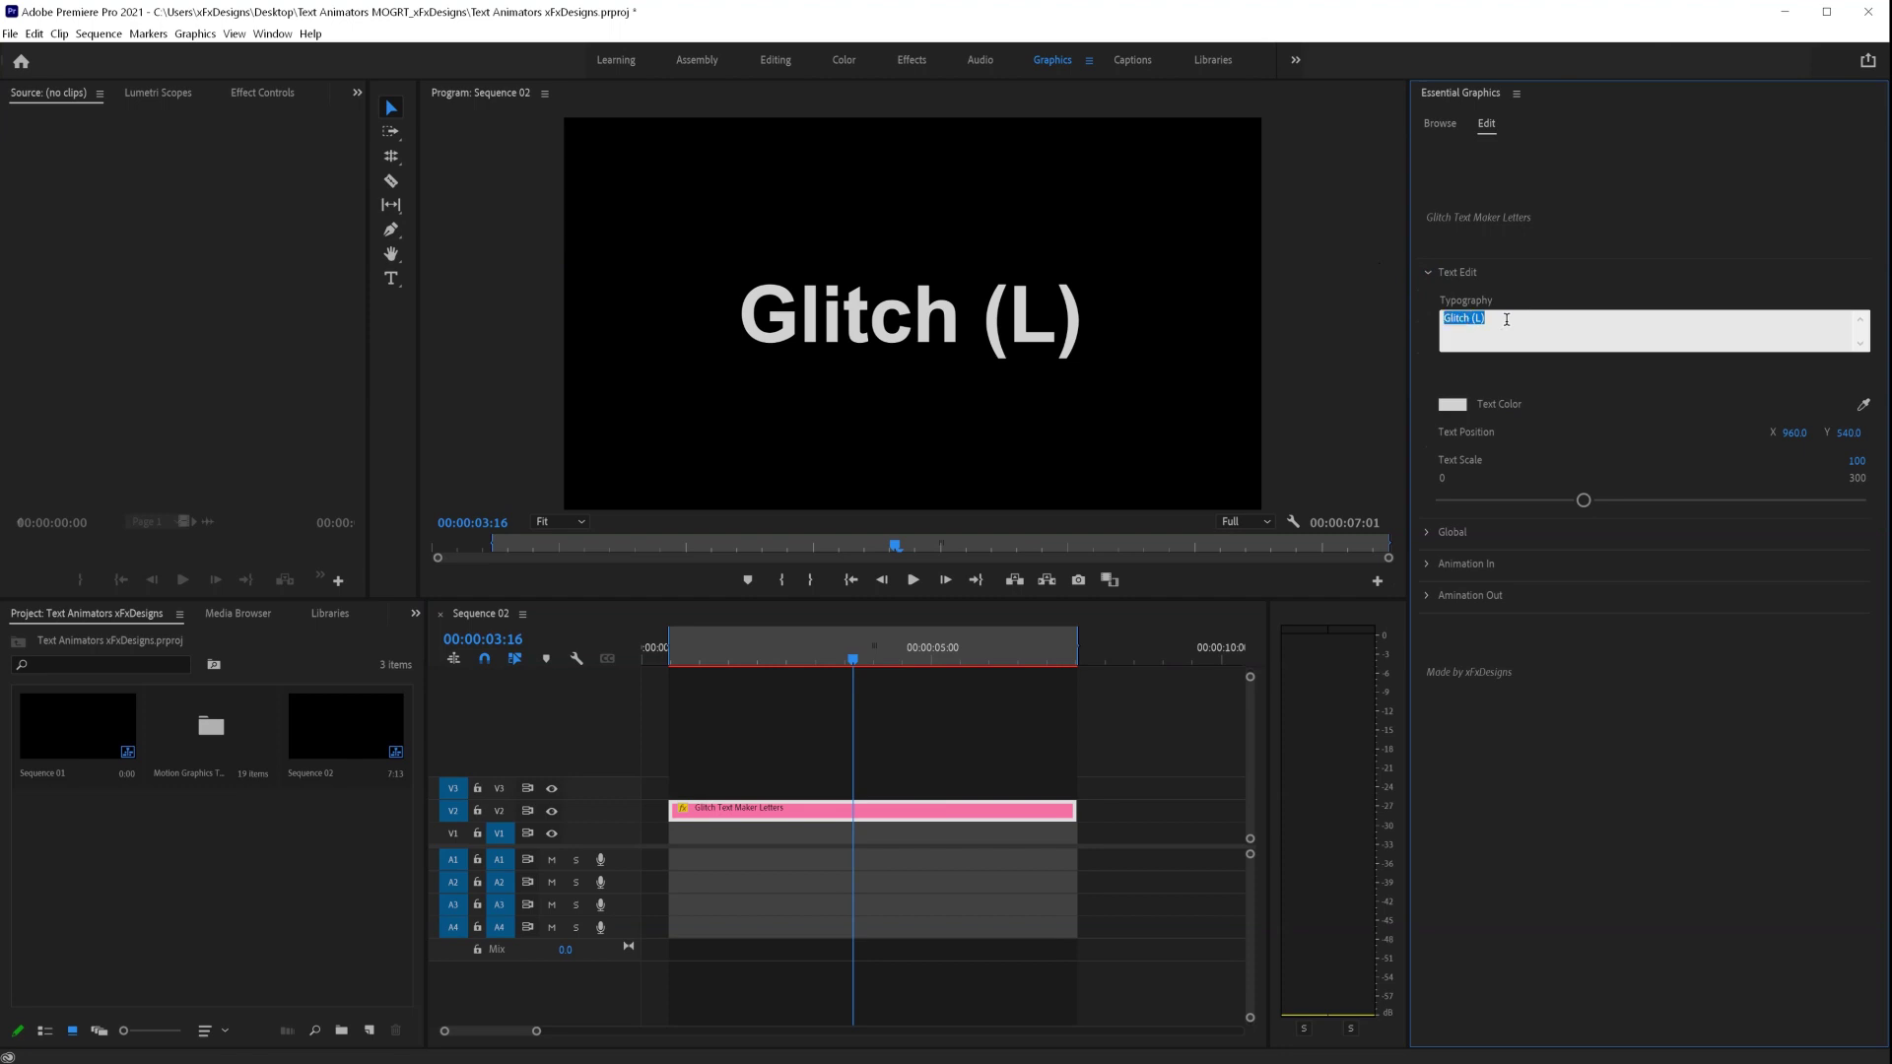
{"action": "type", "text": "xFx"}
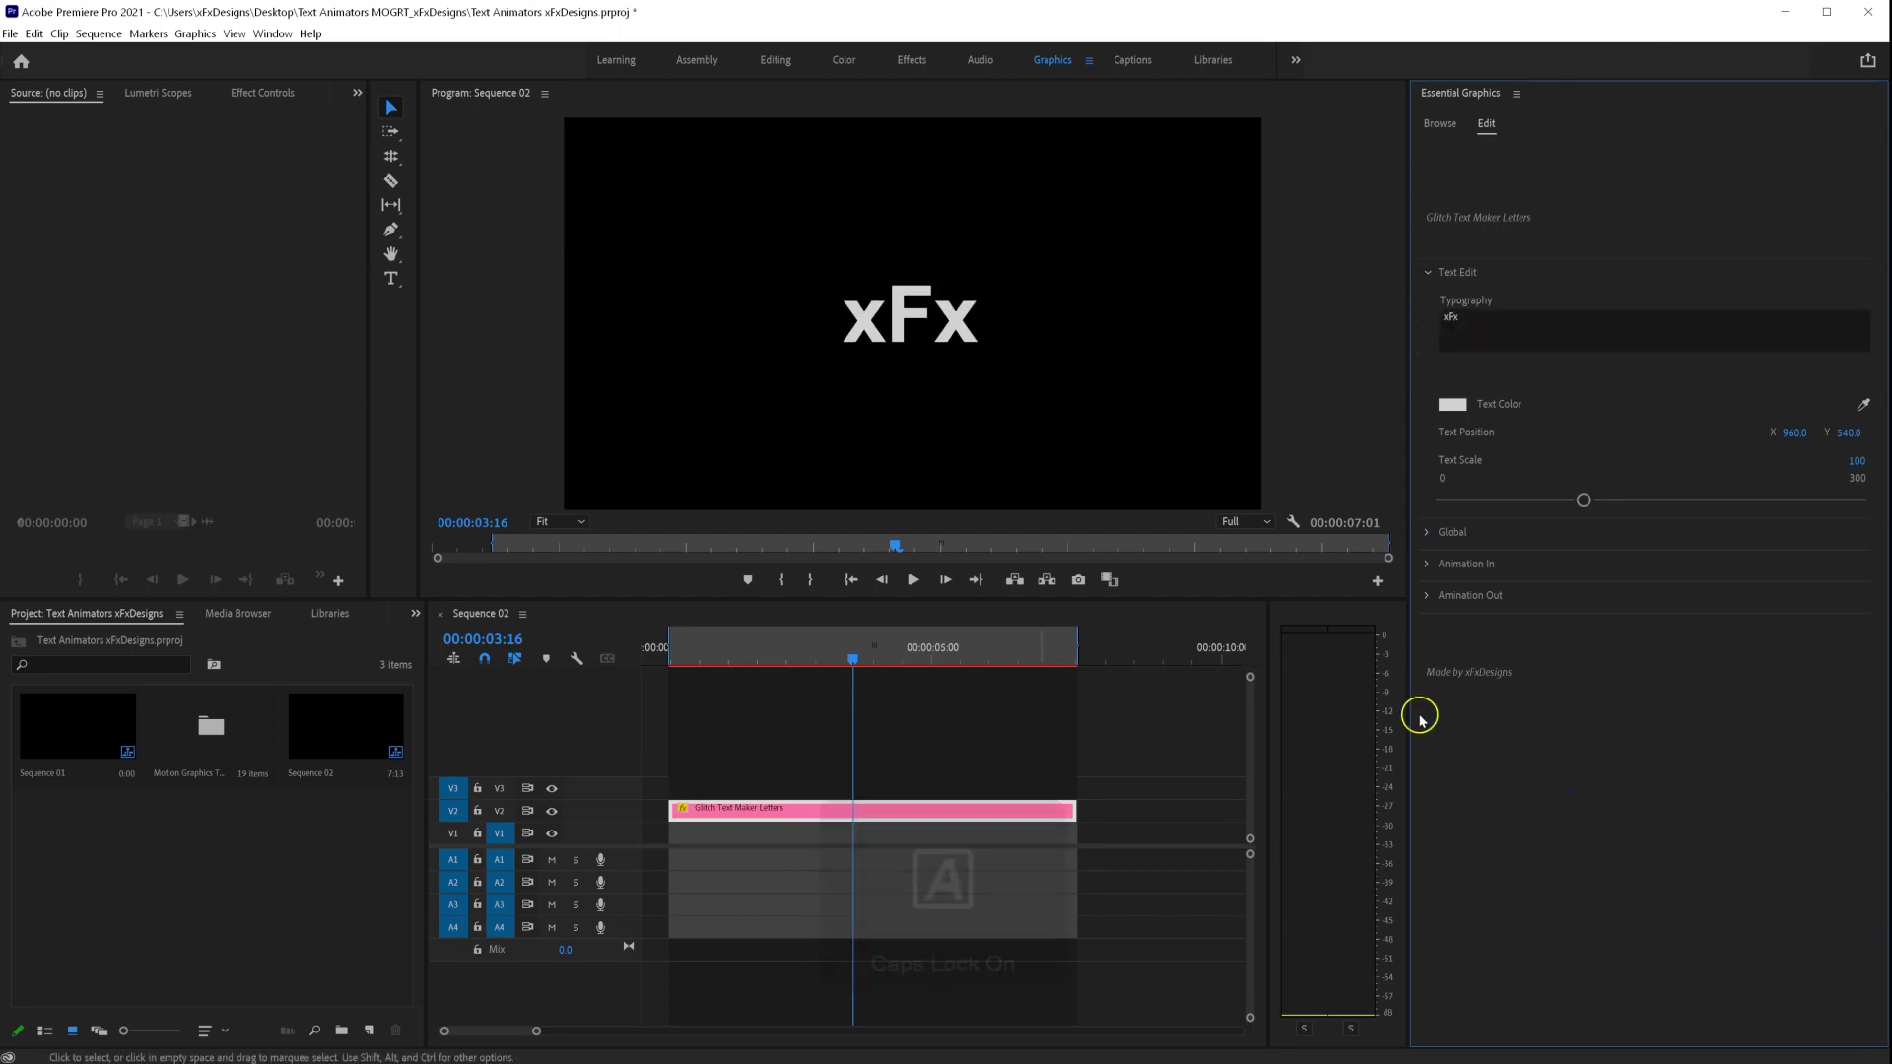
- Play the Glitch Text Maker Letters title's entrance from the sequence start twice to review the letter animation
{"action": "left_click", "coordinate": [682, 658]}
{"action": "key", "text": "Home"}
{"action": "key", "text": "space"}
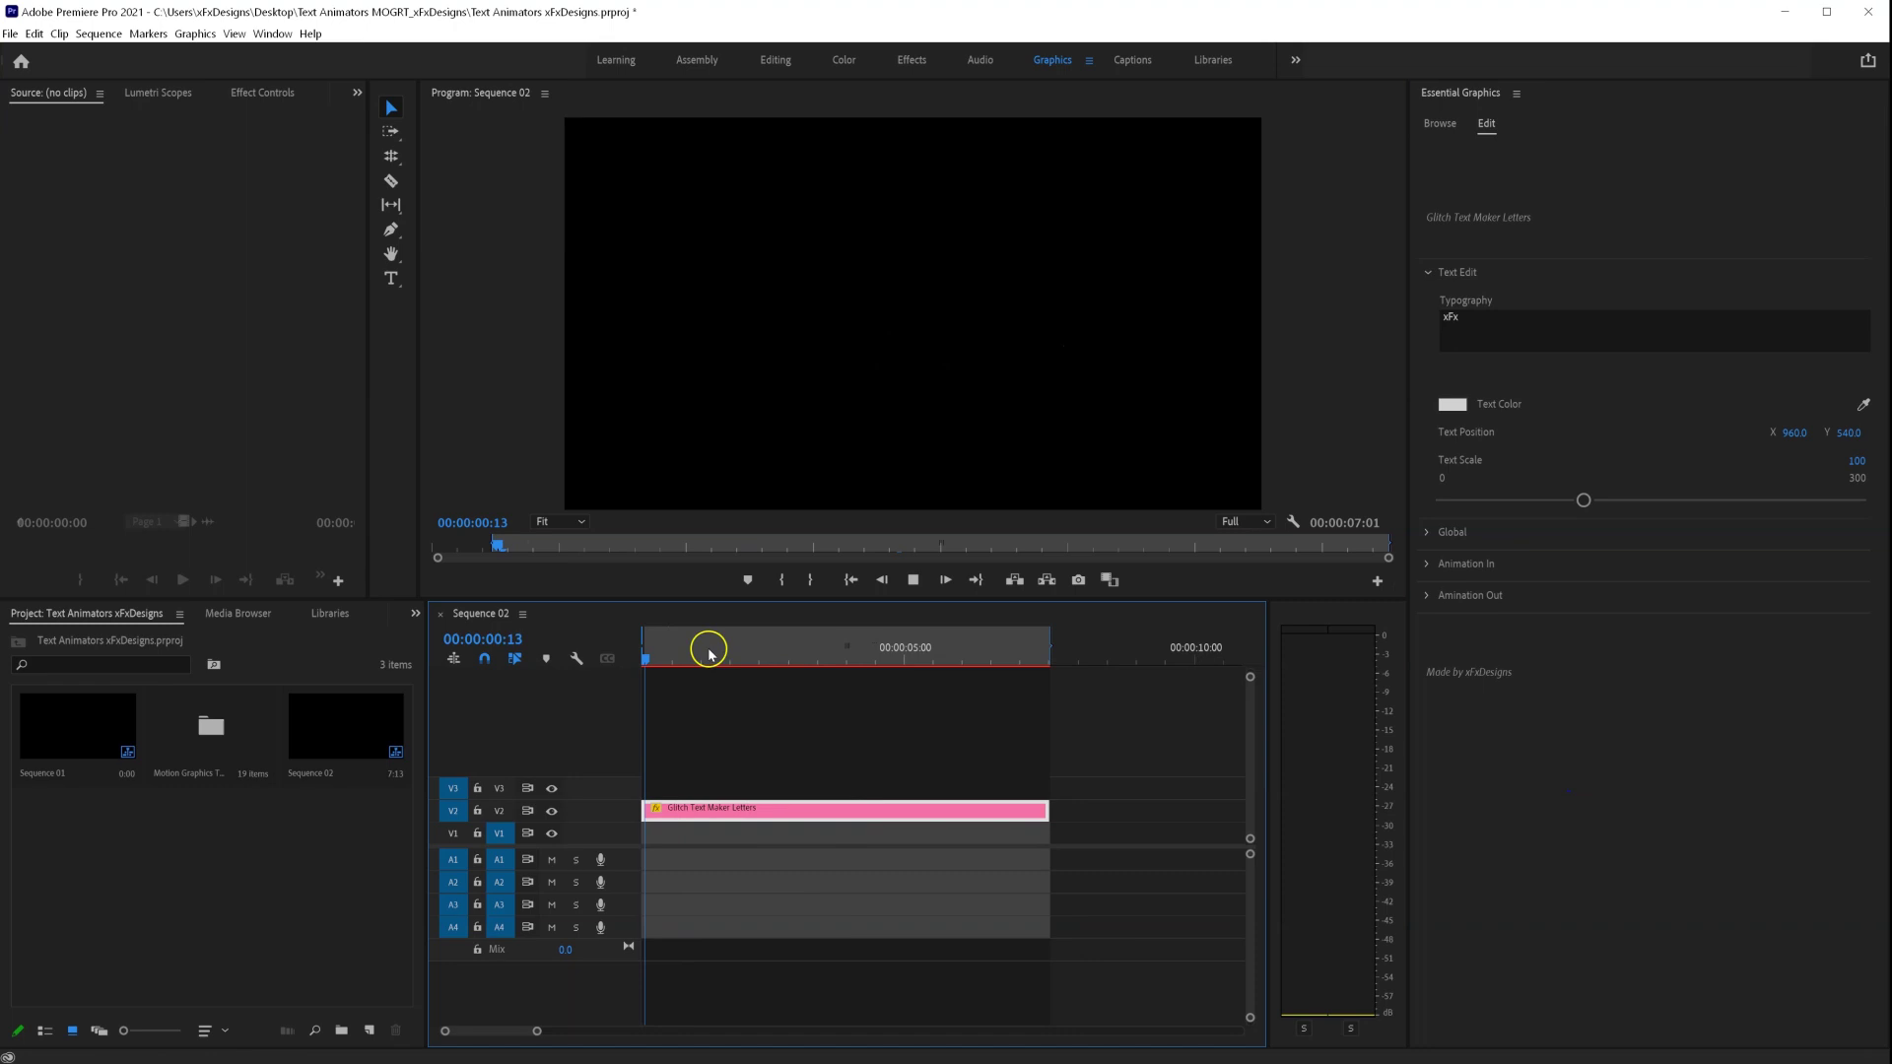
{"action": "key", "text": "space"}
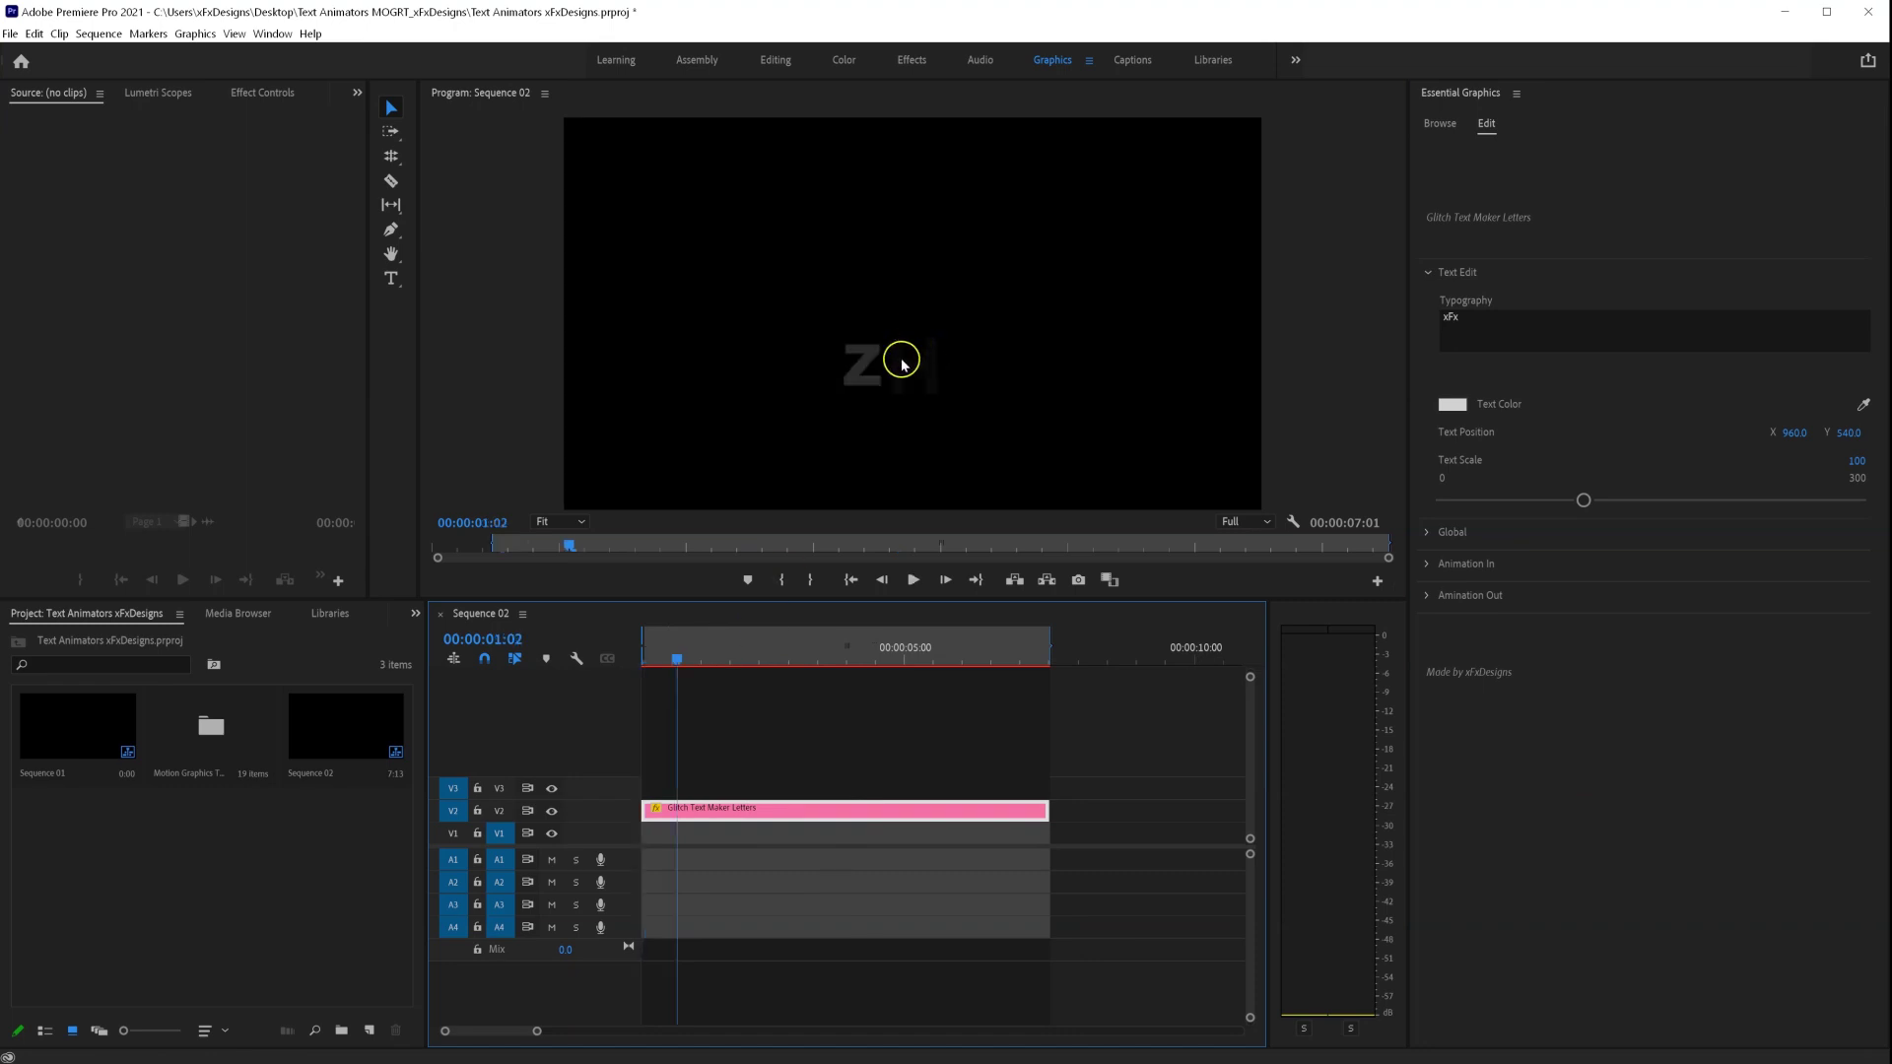
{"action": "key", "text": "Home"}
{"action": "key", "text": "space"}
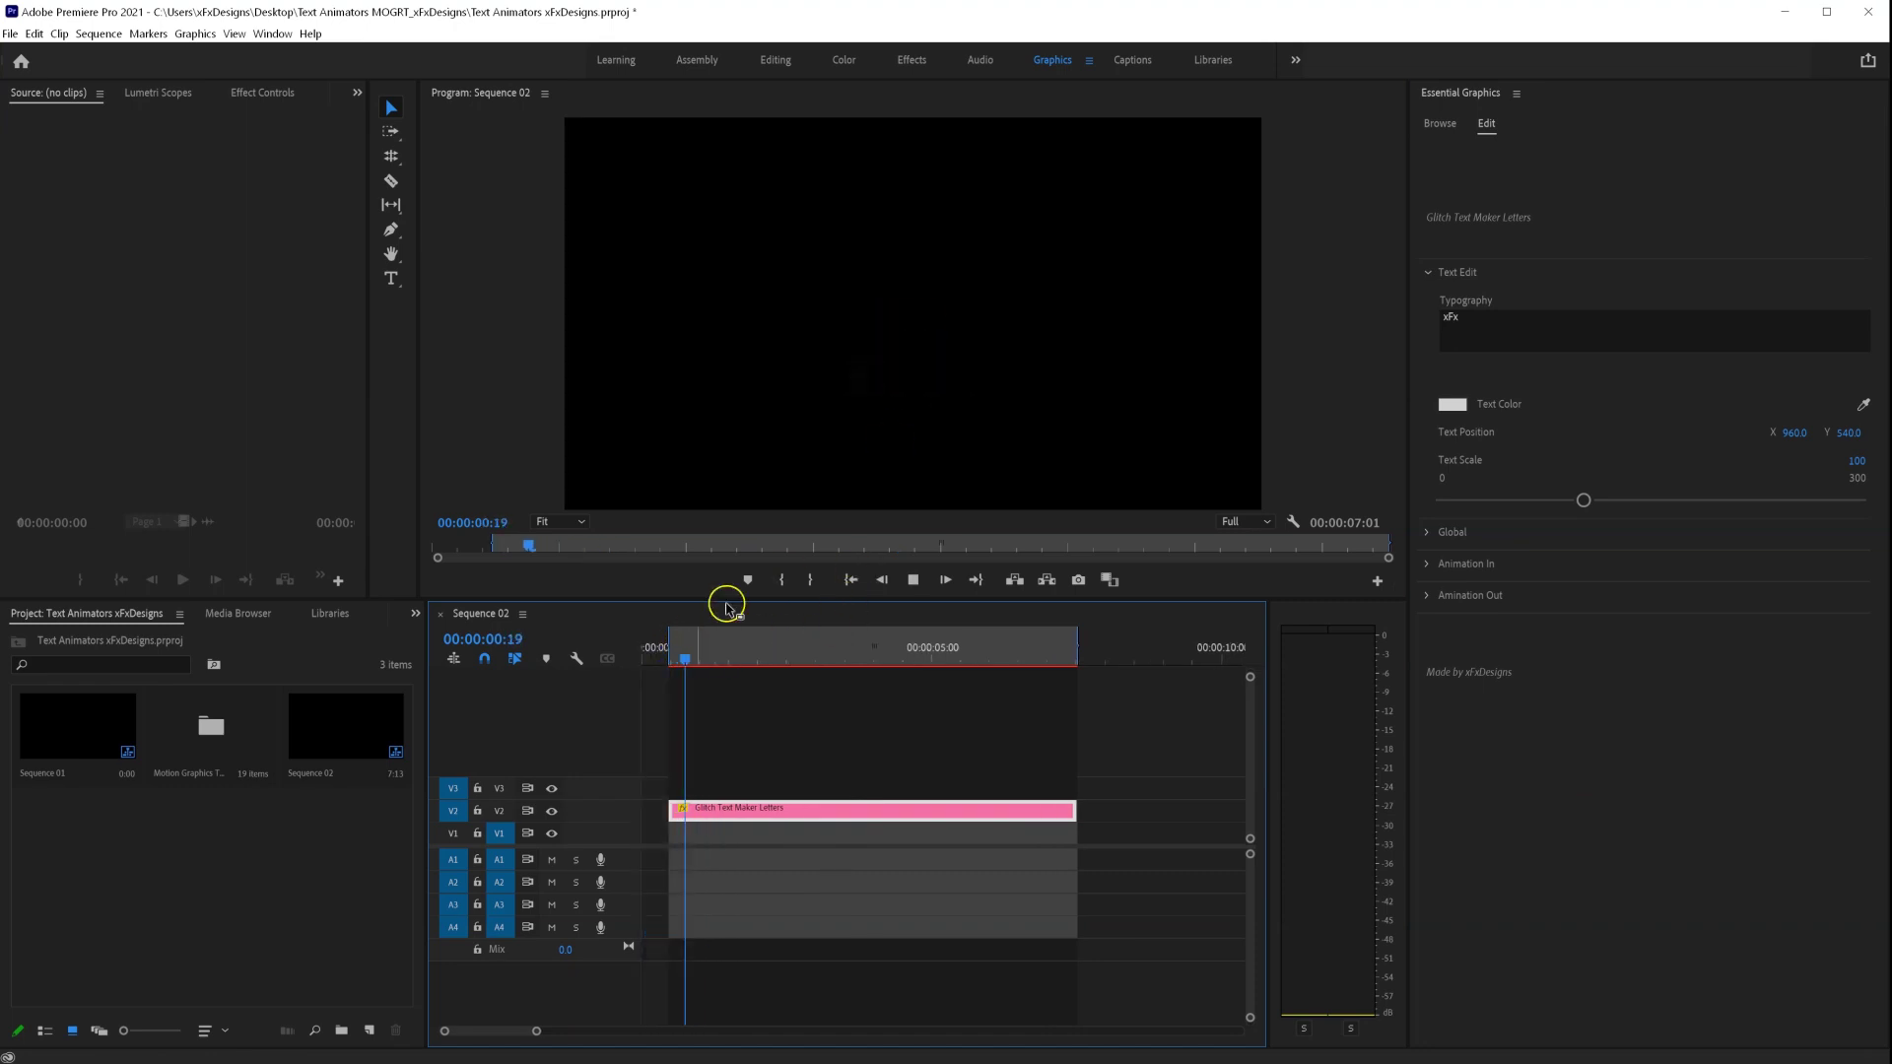
{"action": "key", "text": "space"}
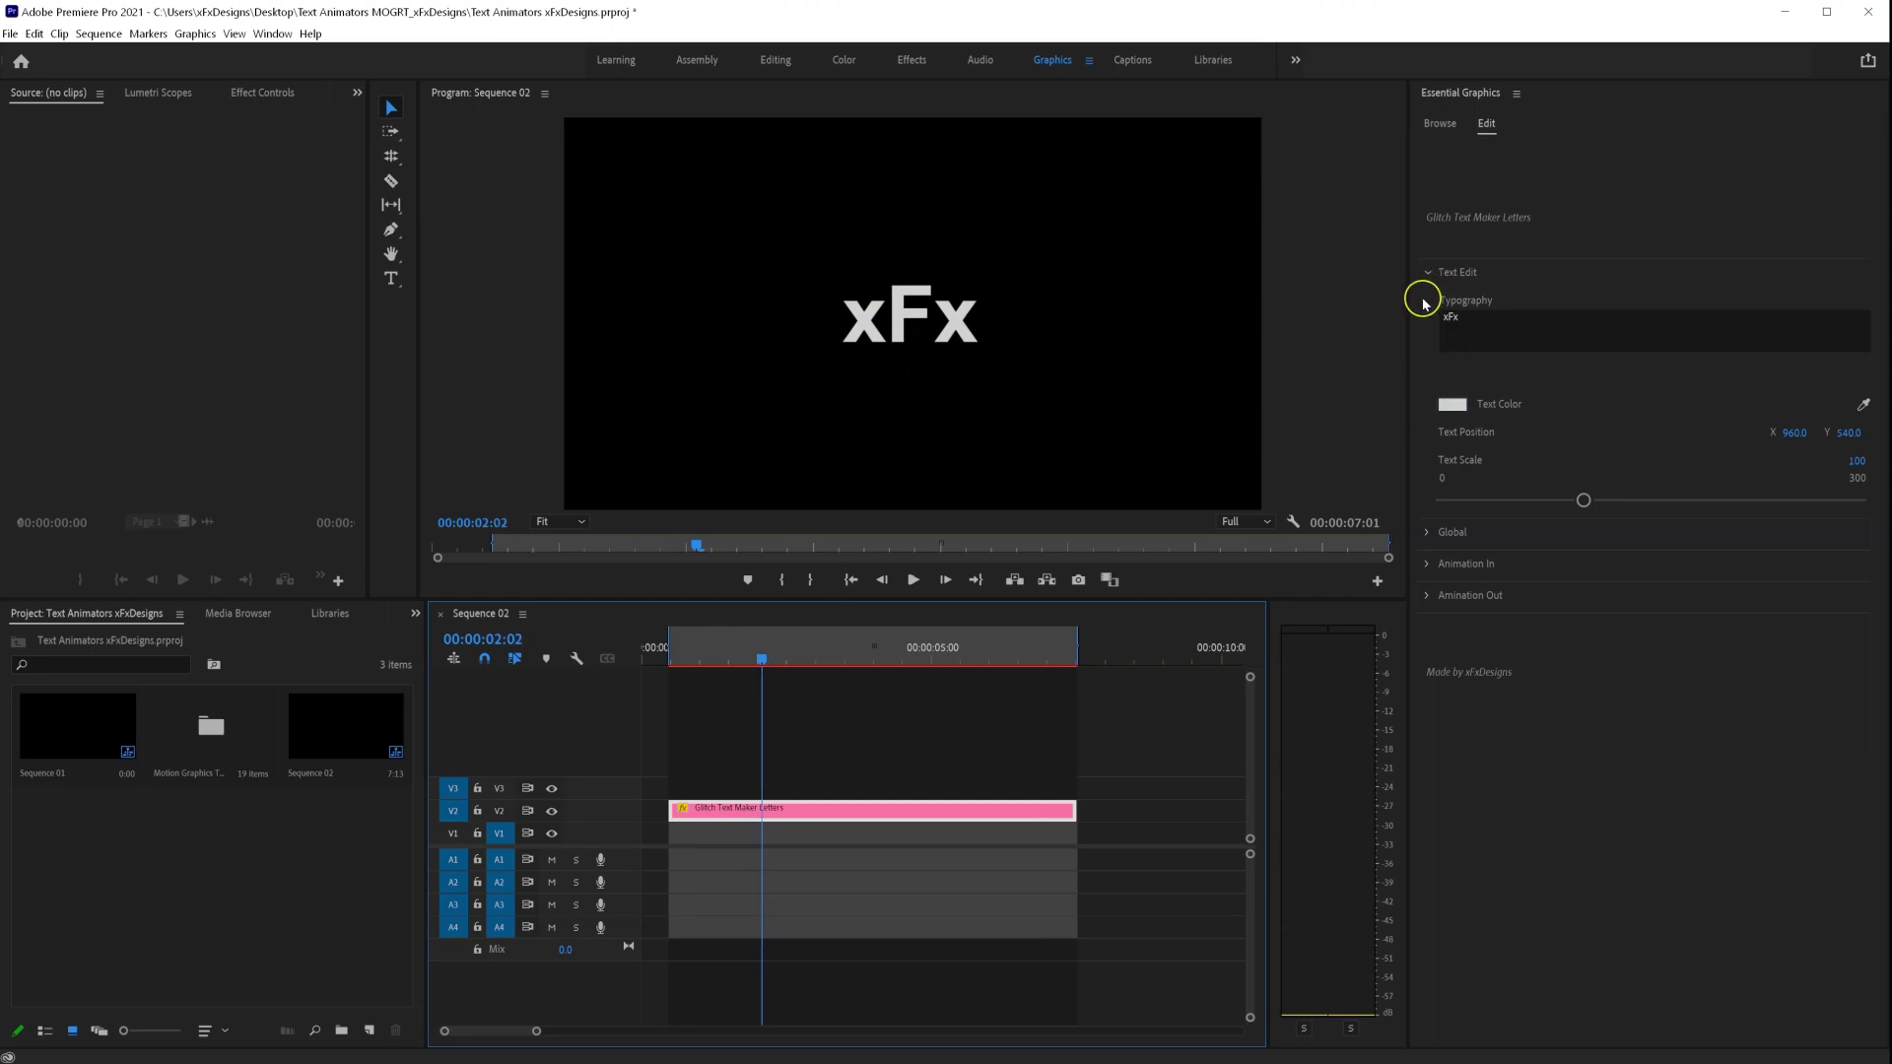
- Enable the glitch in the title's Global settings and set Glitch Maps to 22
{"action": "left_click", "coordinate": [1428, 533]}
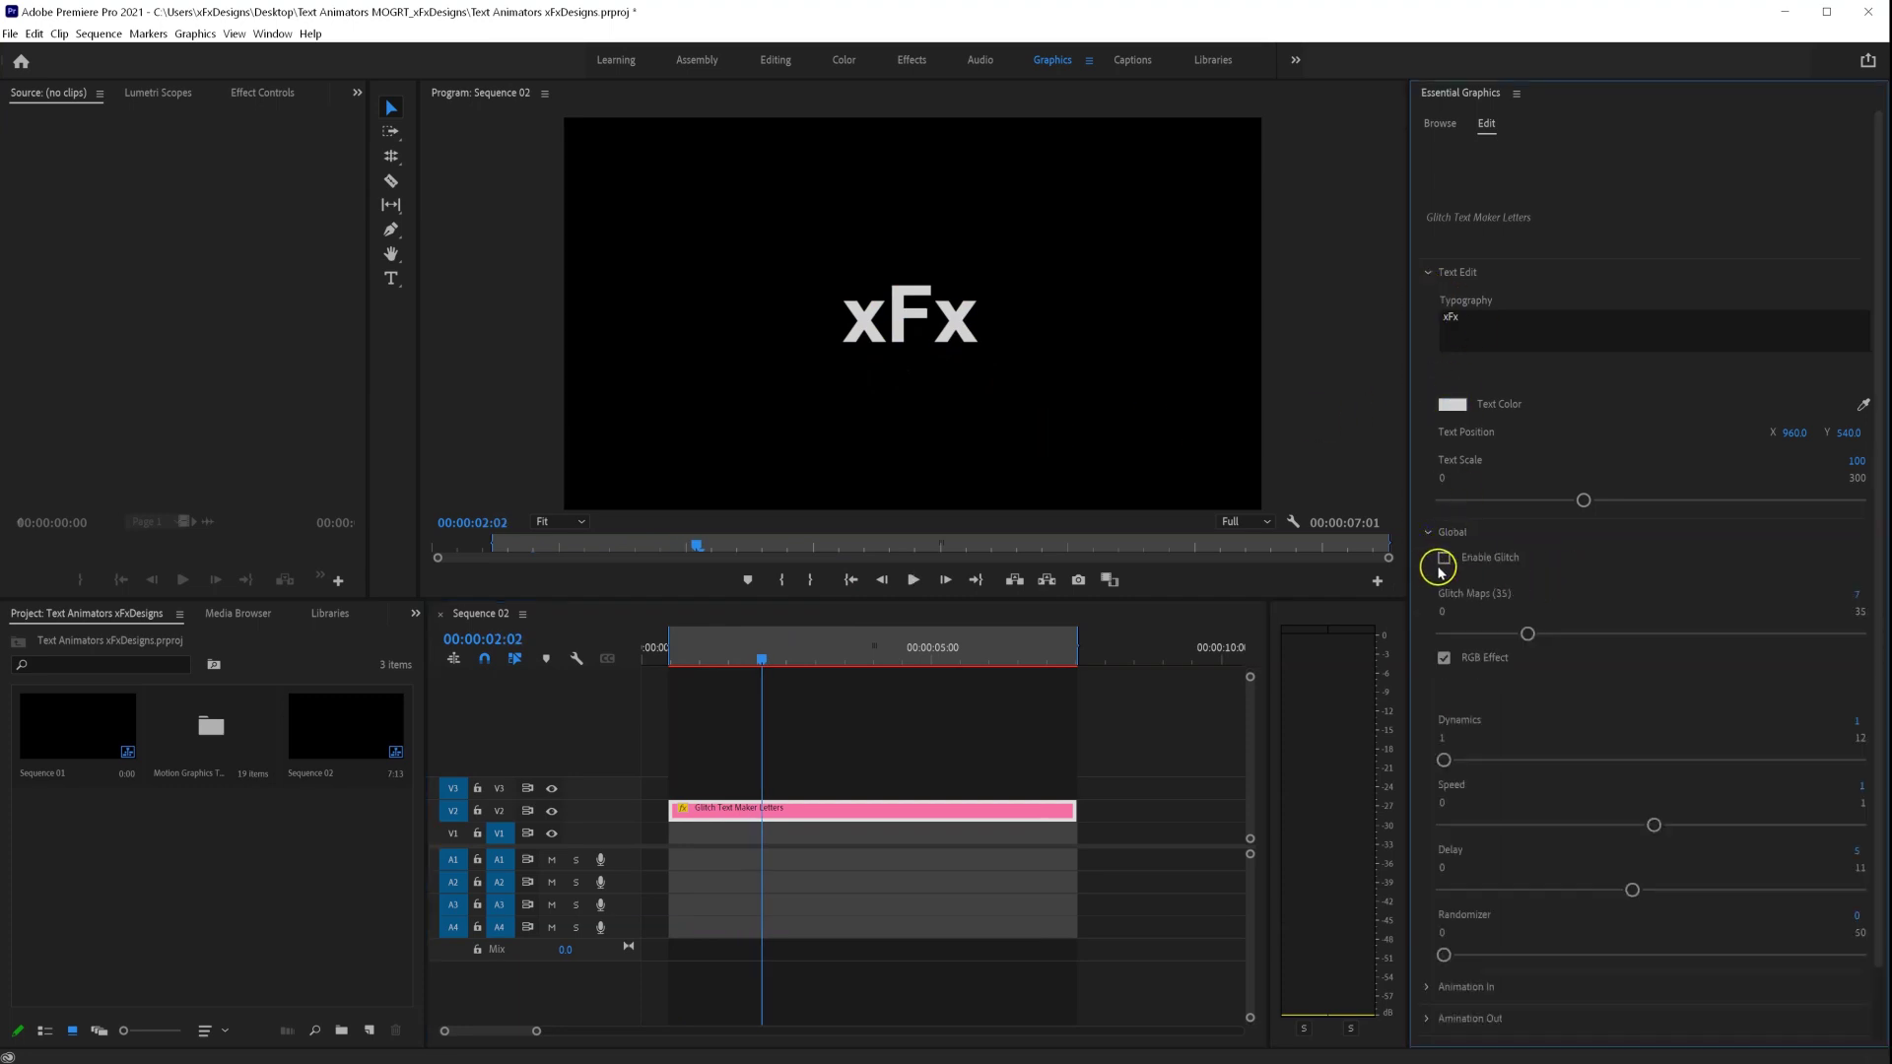
{"action": "left_click", "coordinate": [1857, 596]}
{"action": "type", "text": "22"}
- Play the Letters title from its start through its ending to review the glitched entrance and exit
{"action": "left_click_drag", "start_coordinate": [710, 658], "coordinate": [676, 660]}
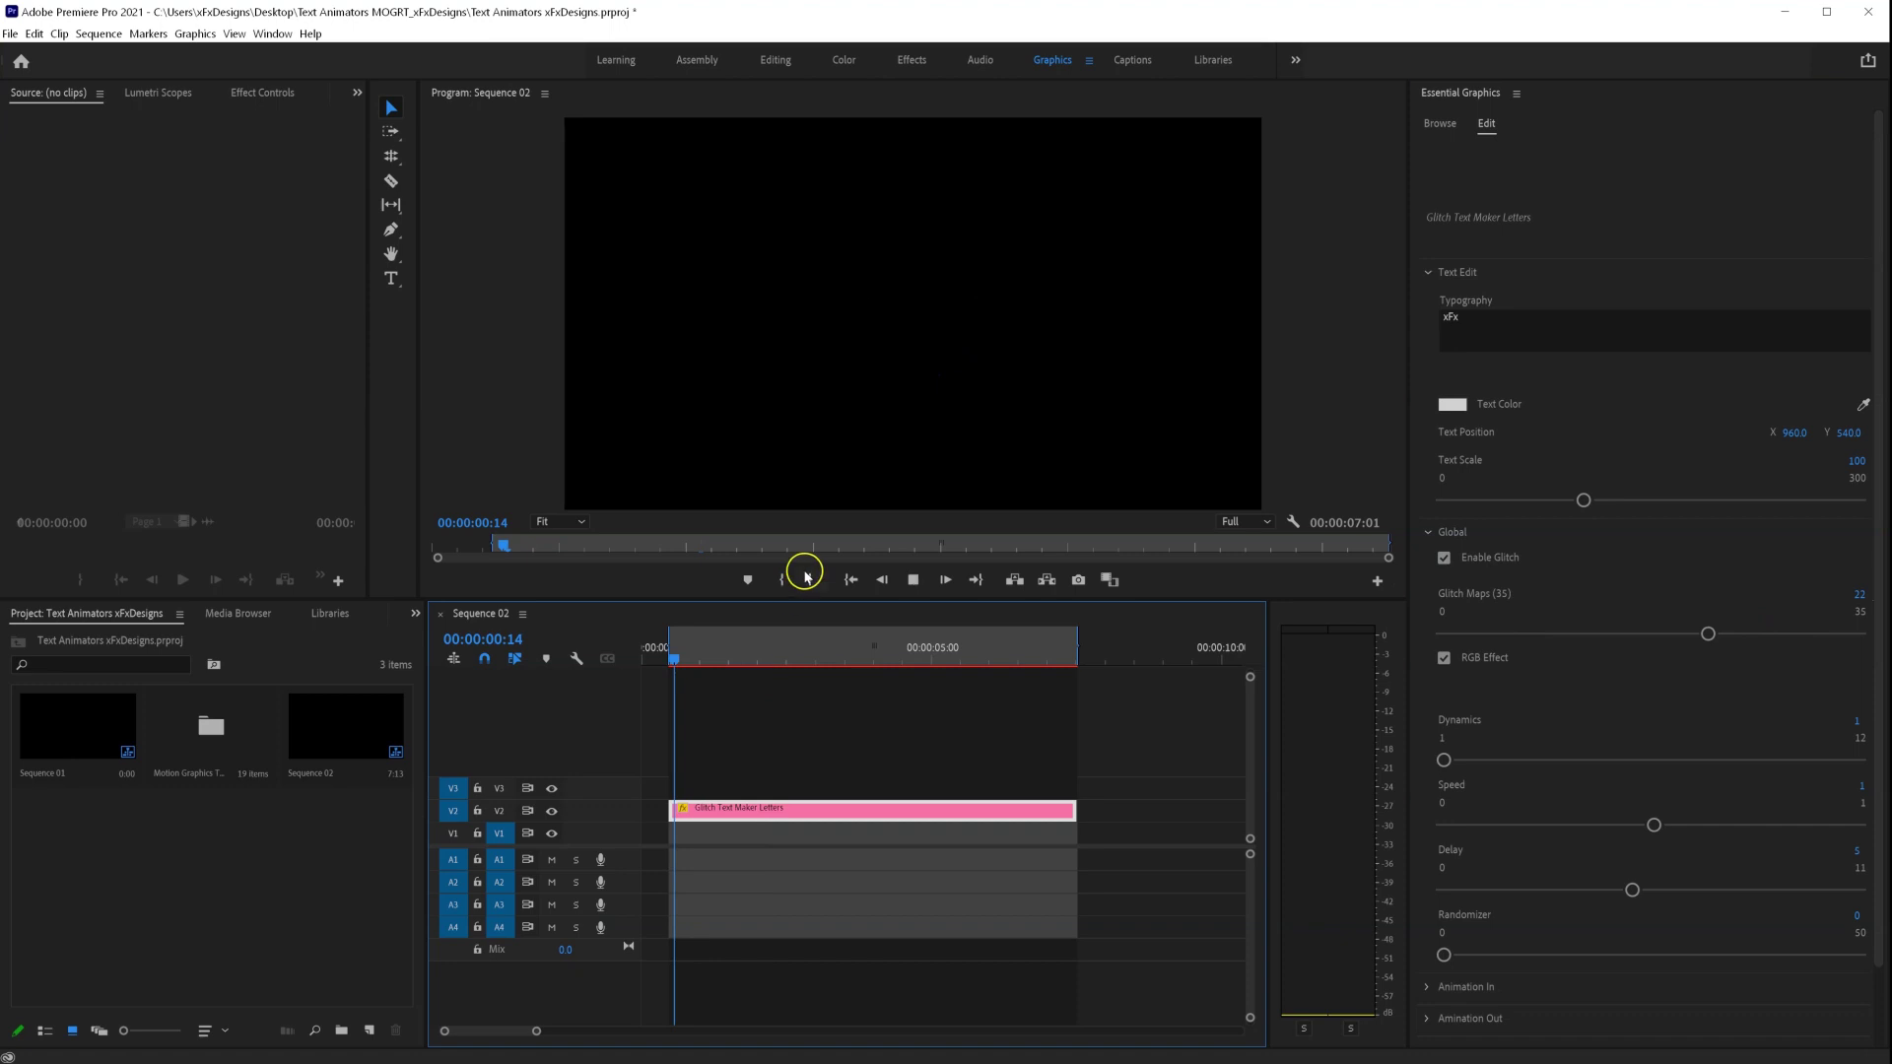
{"action": "left_click", "coordinate": [943, 582]}
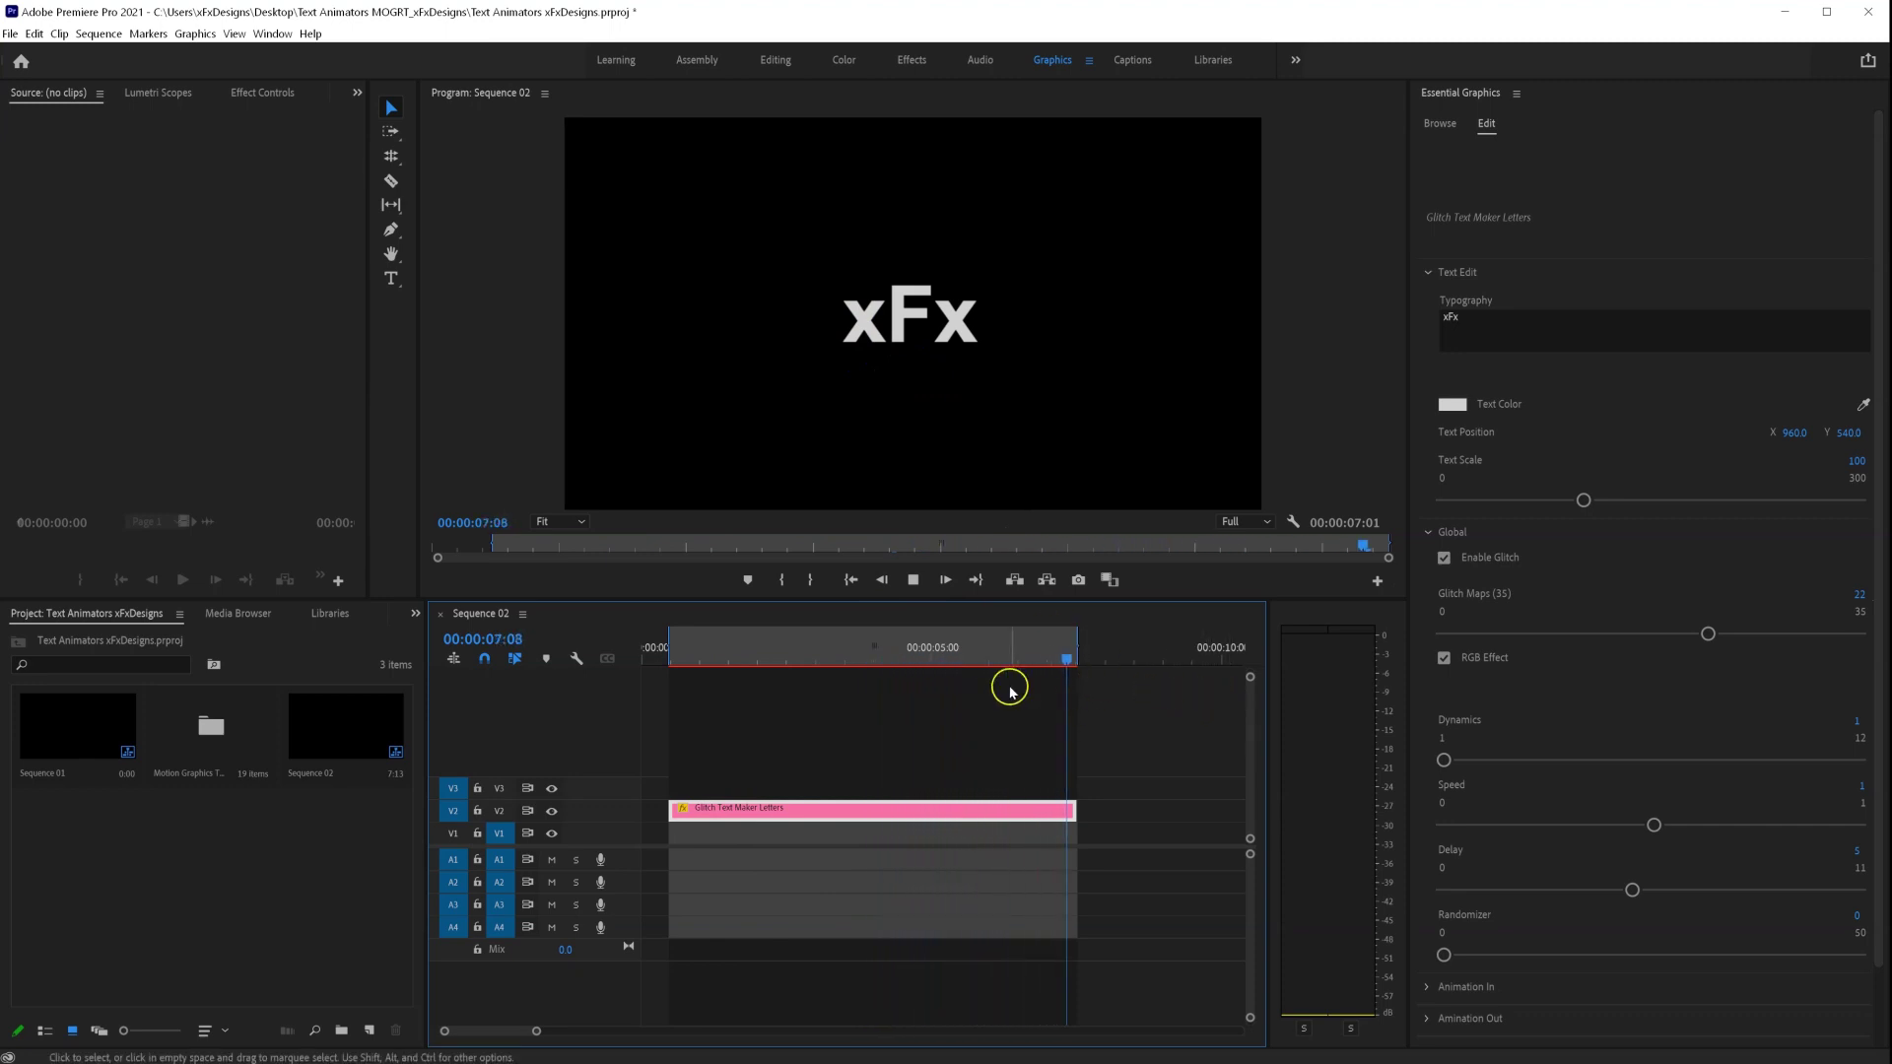
{"action": "left_click", "coordinate": [676, 656]}
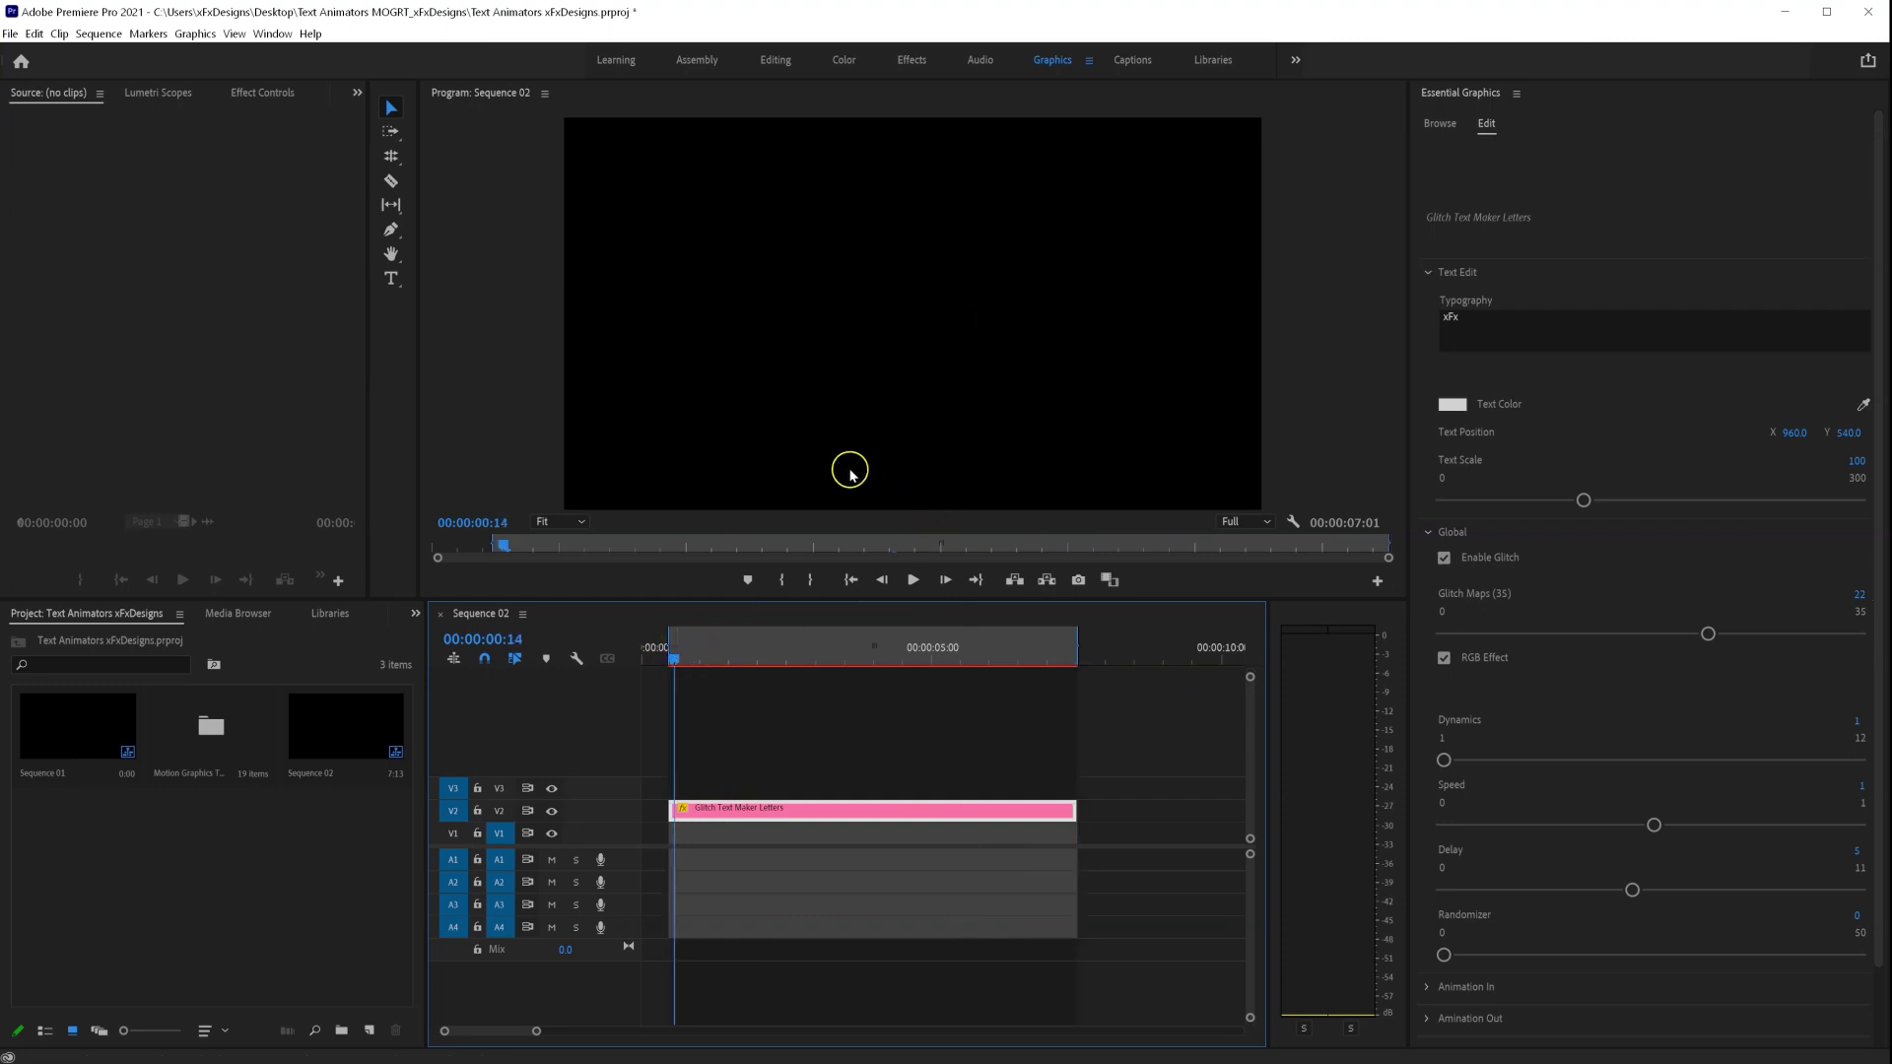
{"action": "key", "text": "space"}
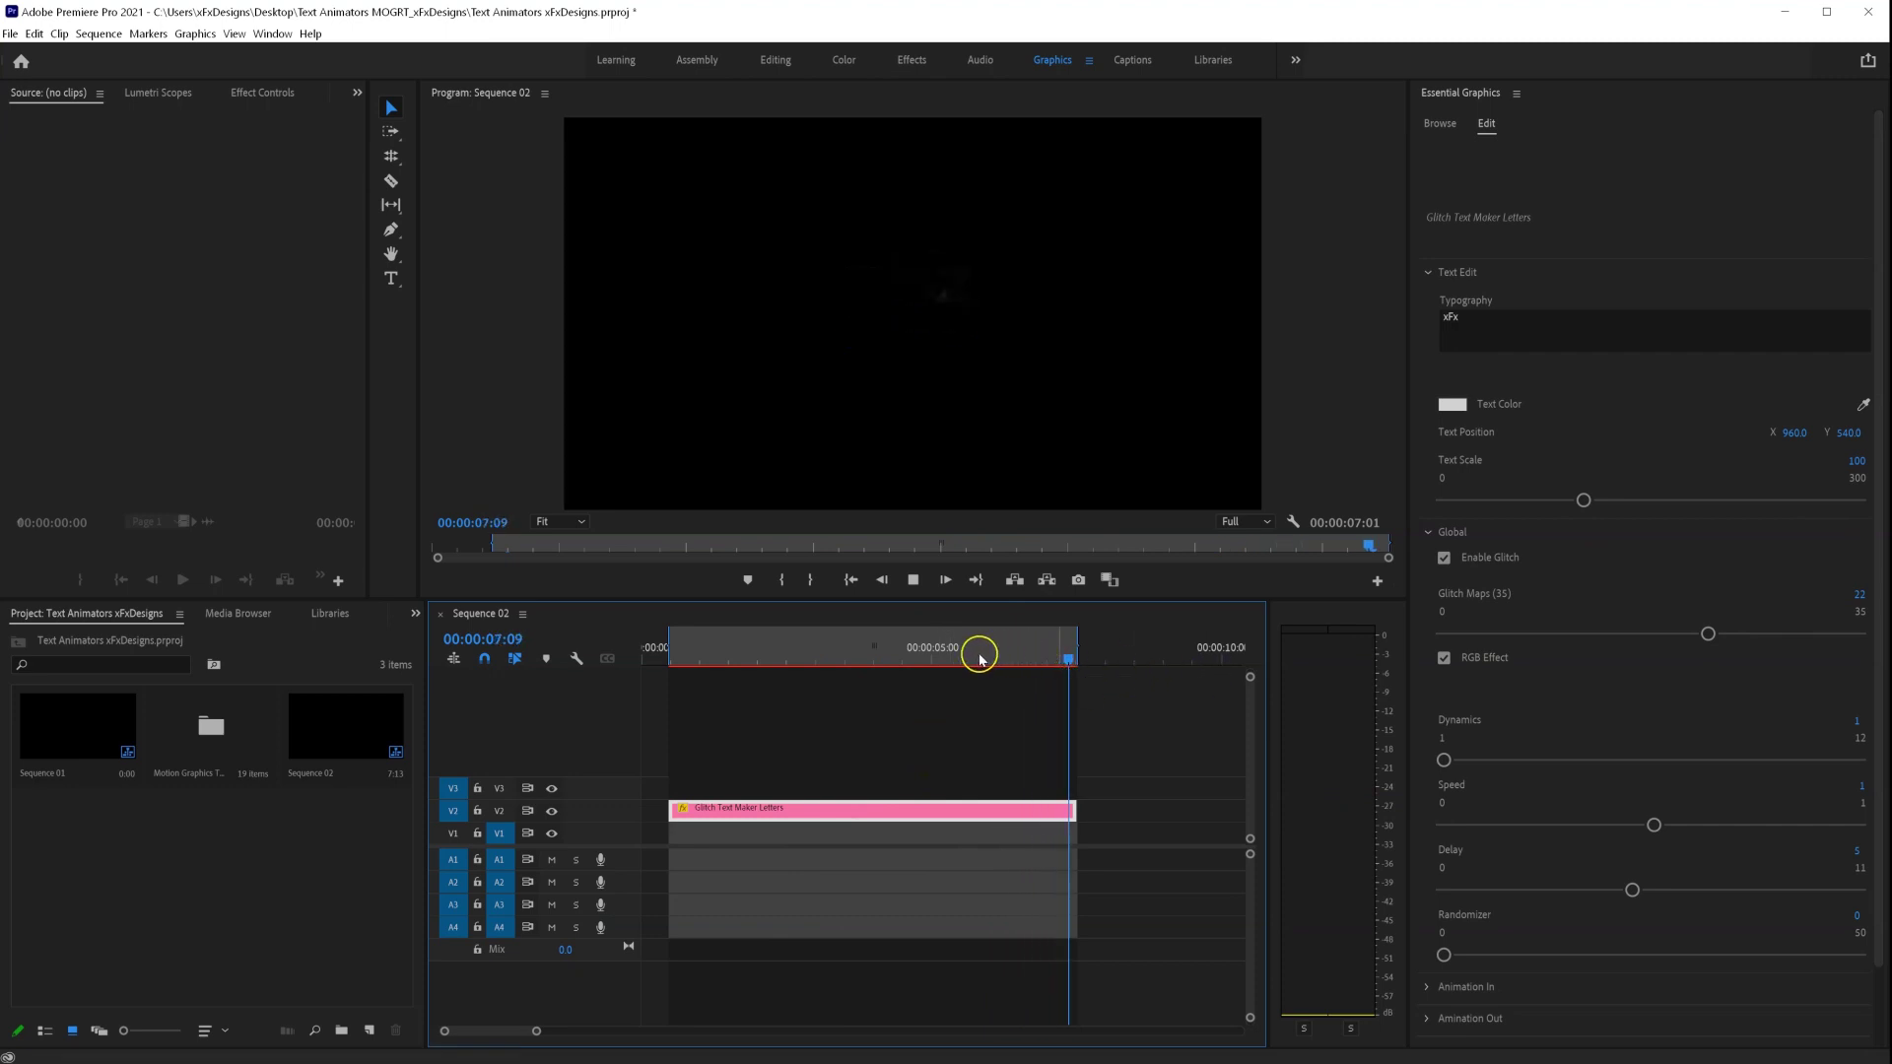
- Collapse the Global and Text Edit groups and expand the Animation In settings
{"action": "left_click", "coordinate": [1430, 532]}
{"action": "left_click", "coordinate": [1428, 273]}
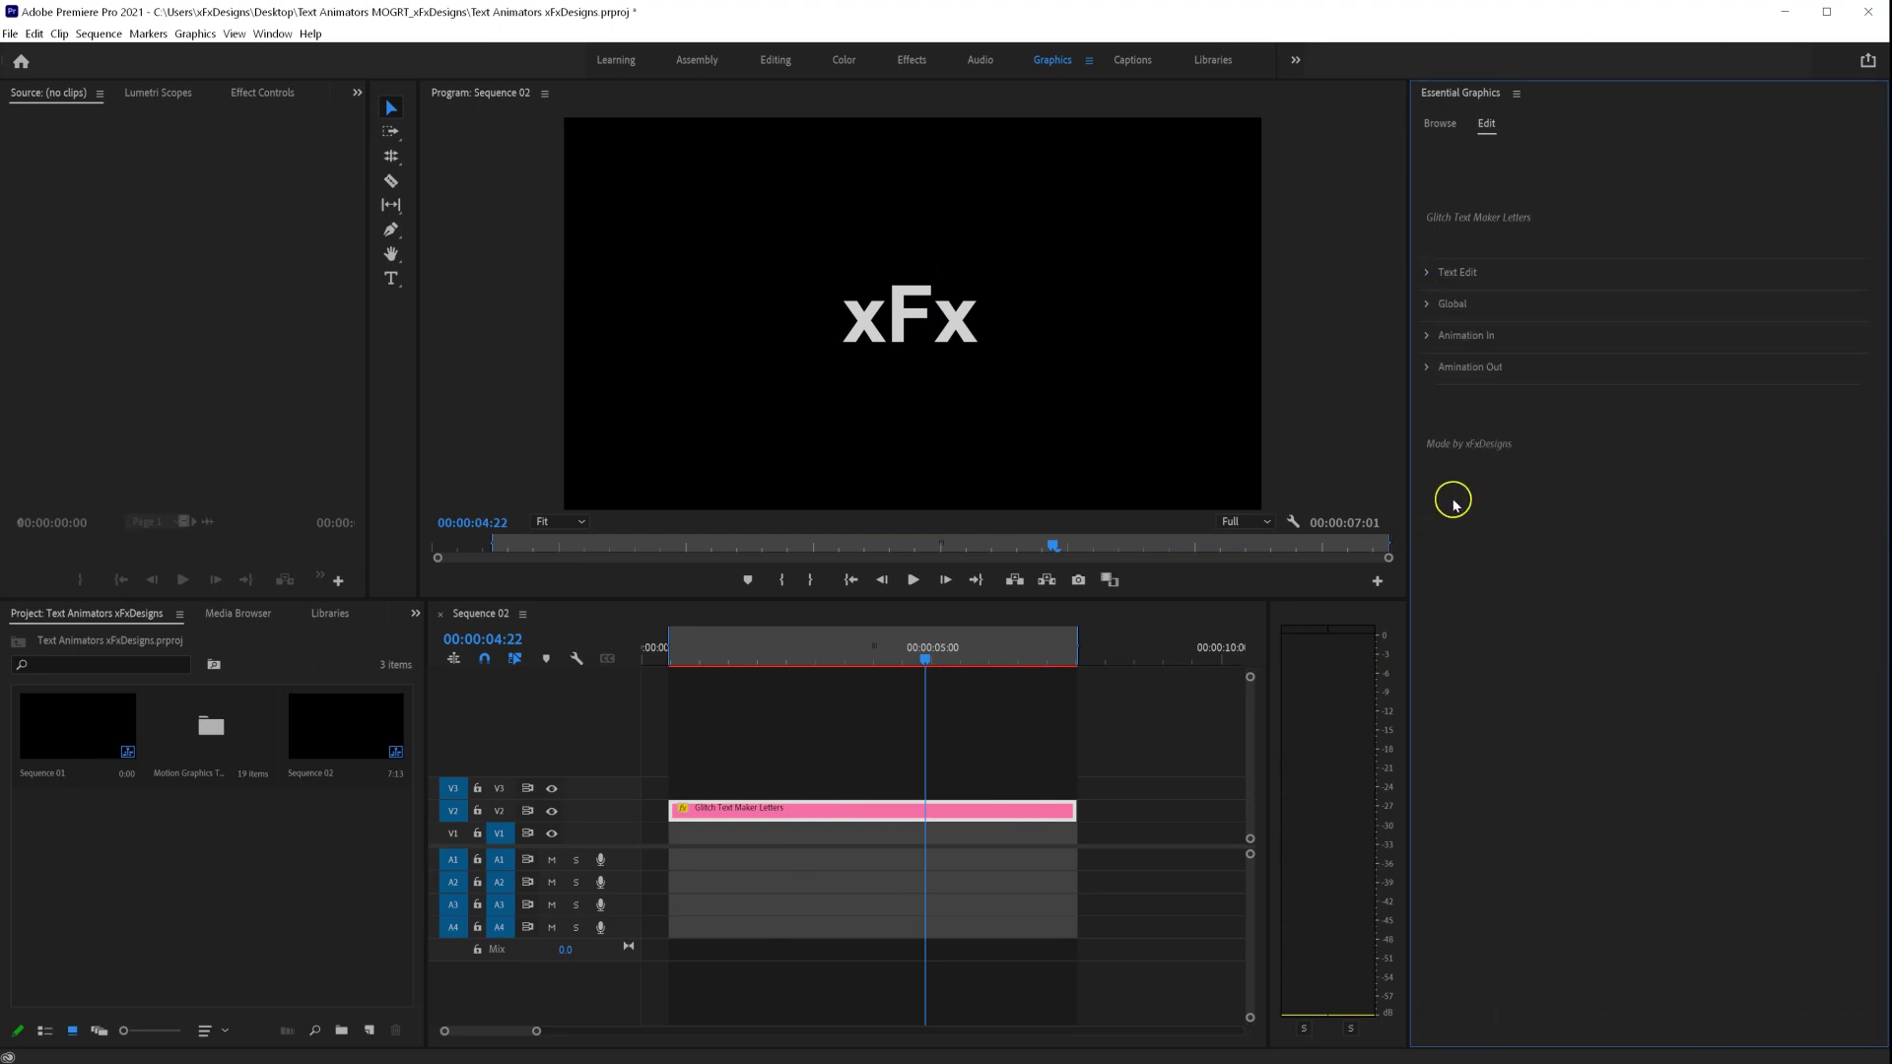
{"action": "left_click", "coordinate": [1428, 338]}
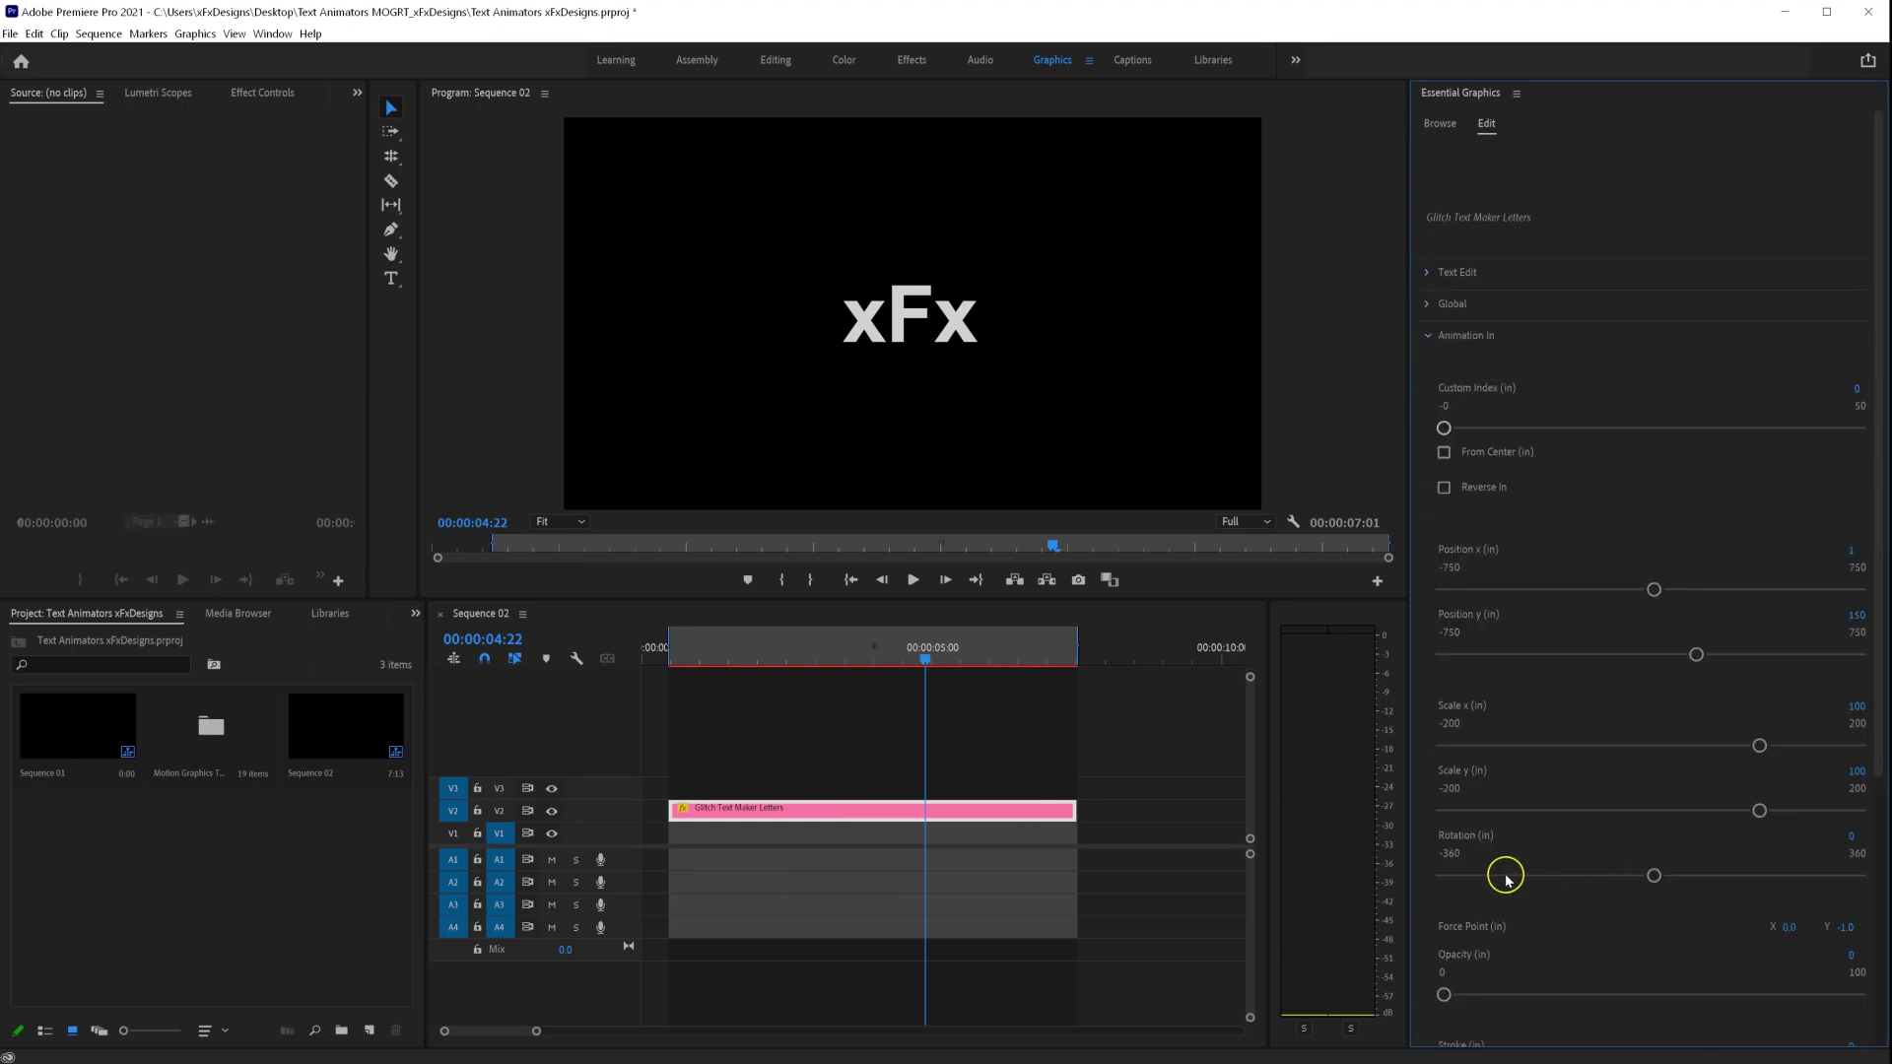
- Play the entrance to a mid-animation frame and set Animation In Rotation to -148 and Scale y to -31
{"action": "left_click", "coordinate": [720, 652]}
{"action": "left_click", "coordinate": [690, 655]}
{"action": "key", "text": "space"}
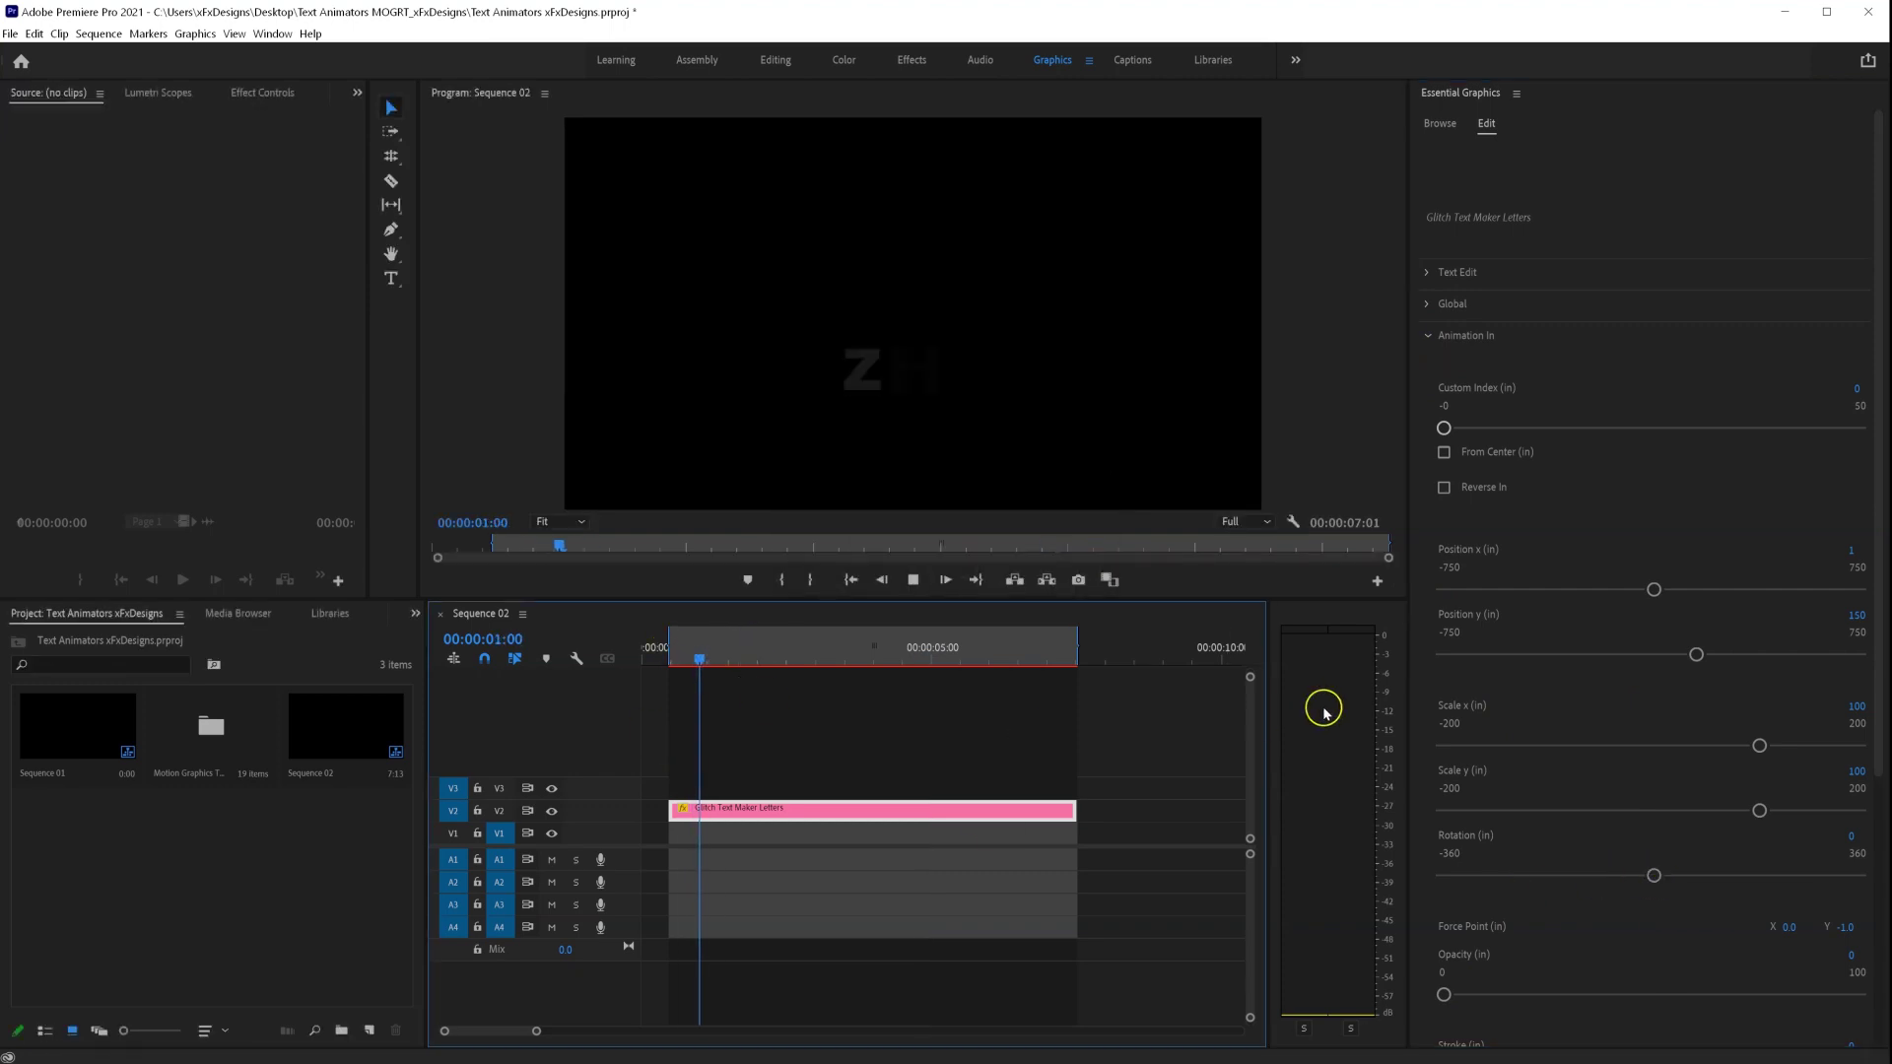
{"action": "key", "text": "space"}
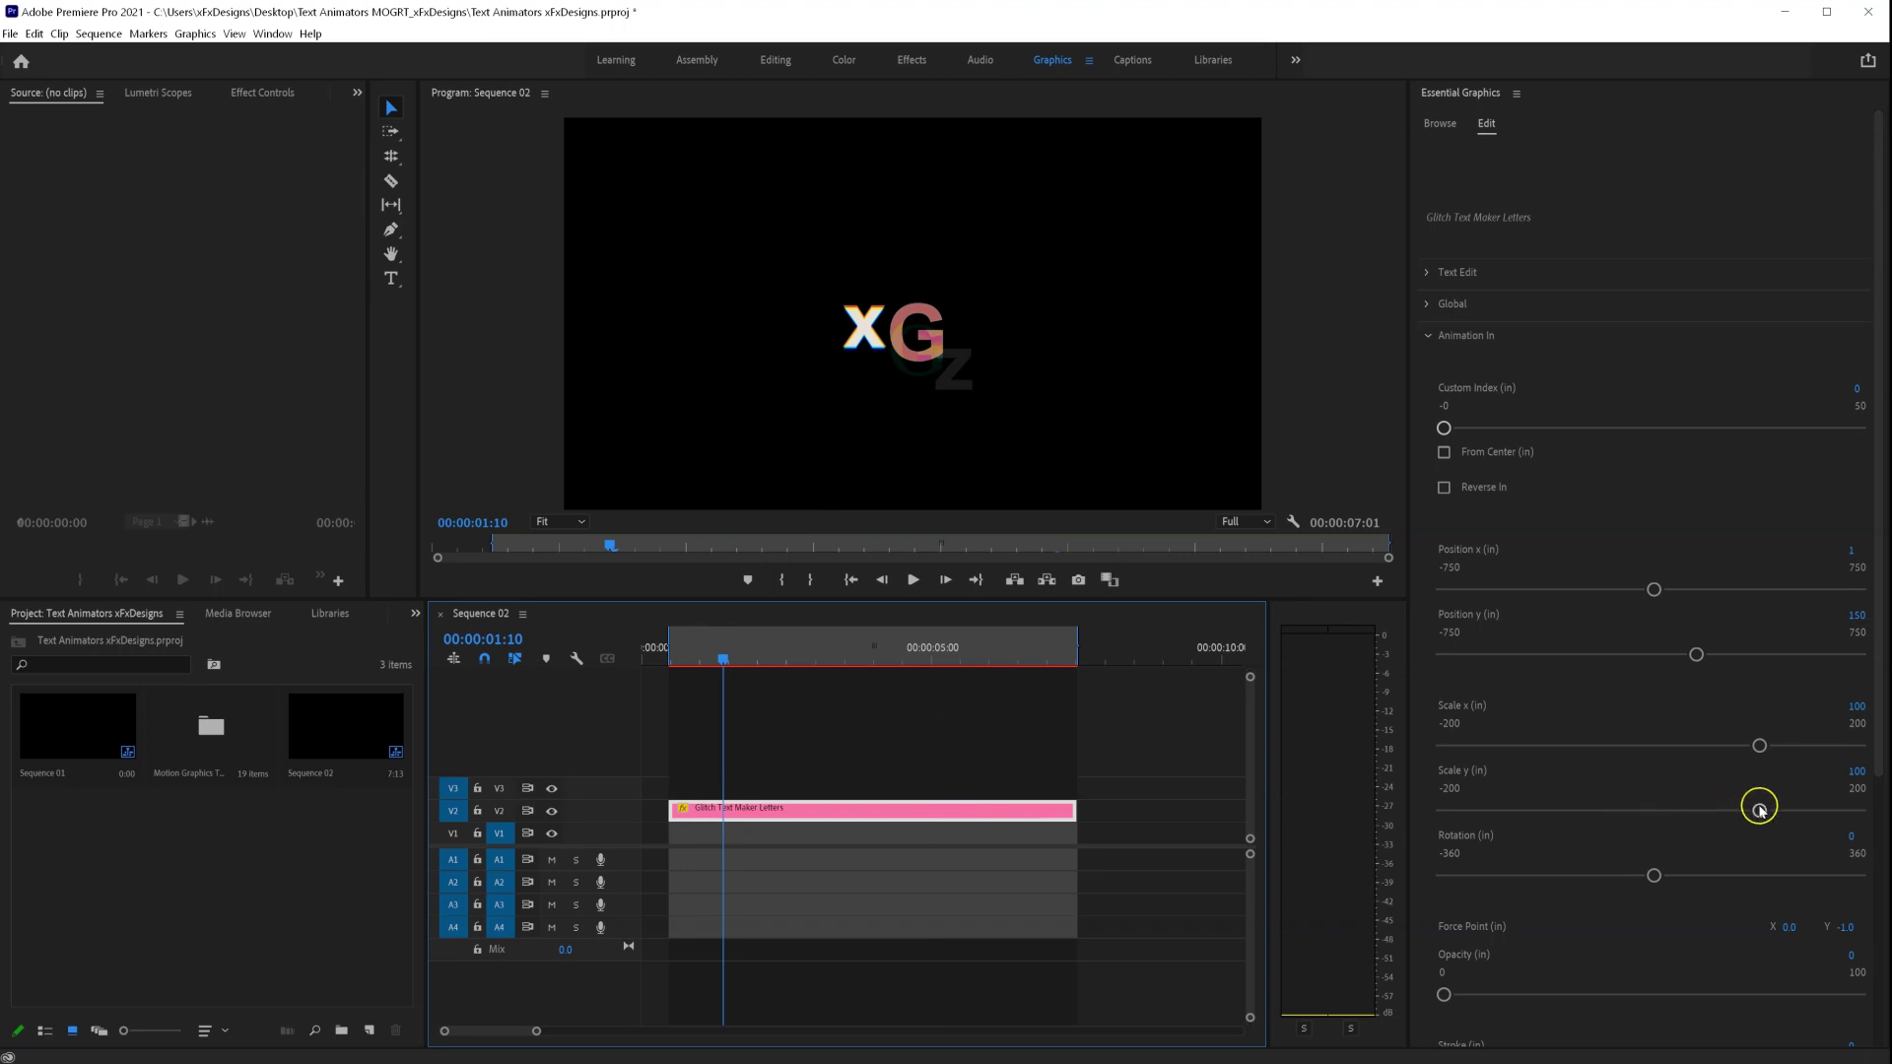
{"action": "left_click_drag", "start_coordinate": [1653, 875], "coordinate": [1567, 878]}
{"action": "left_click_drag", "start_coordinate": [1699, 821], "coordinate": [1620, 828]}
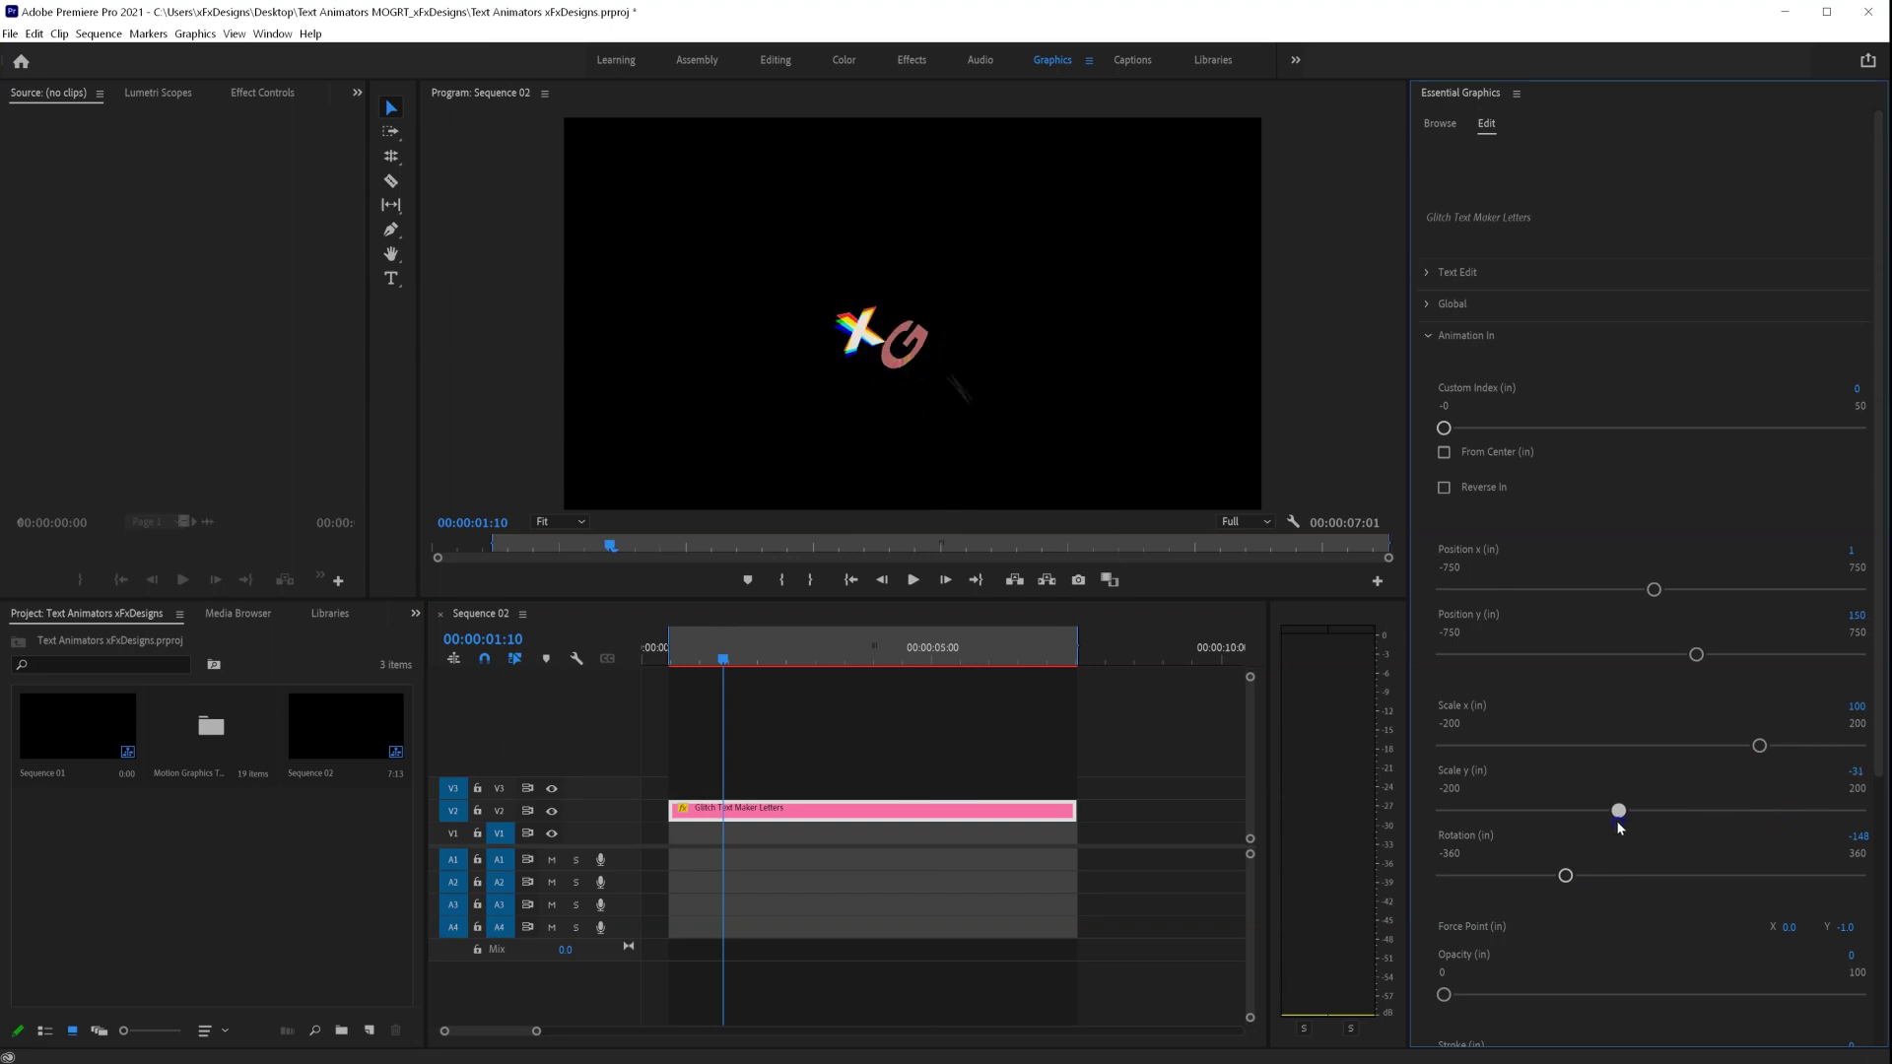
- Play the rotated entrance from the title's start and return the playhead to 00:00:01:13
{"action": "left_click", "coordinate": [677, 651]}
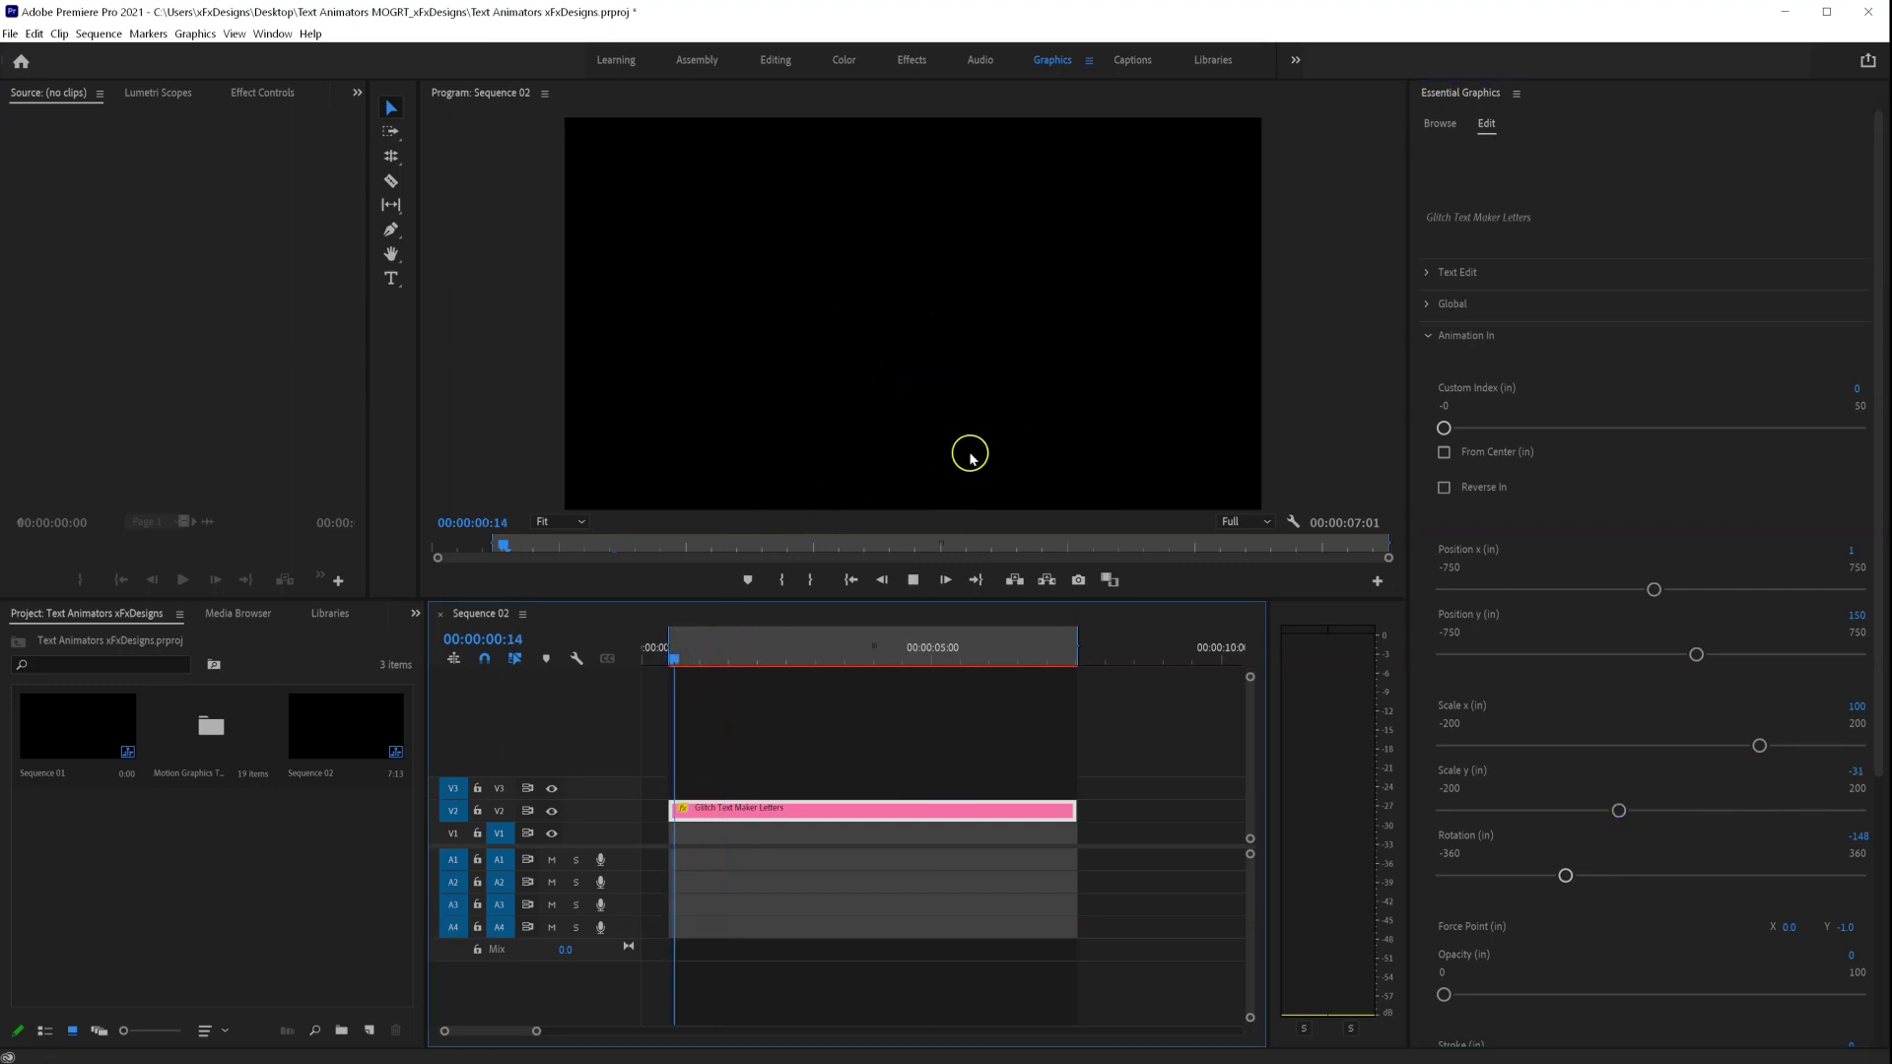
{"action": "key", "text": "space"}
{"action": "left_click_drag", "start_coordinate": [799, 658], "coordinate": [734, 660]}
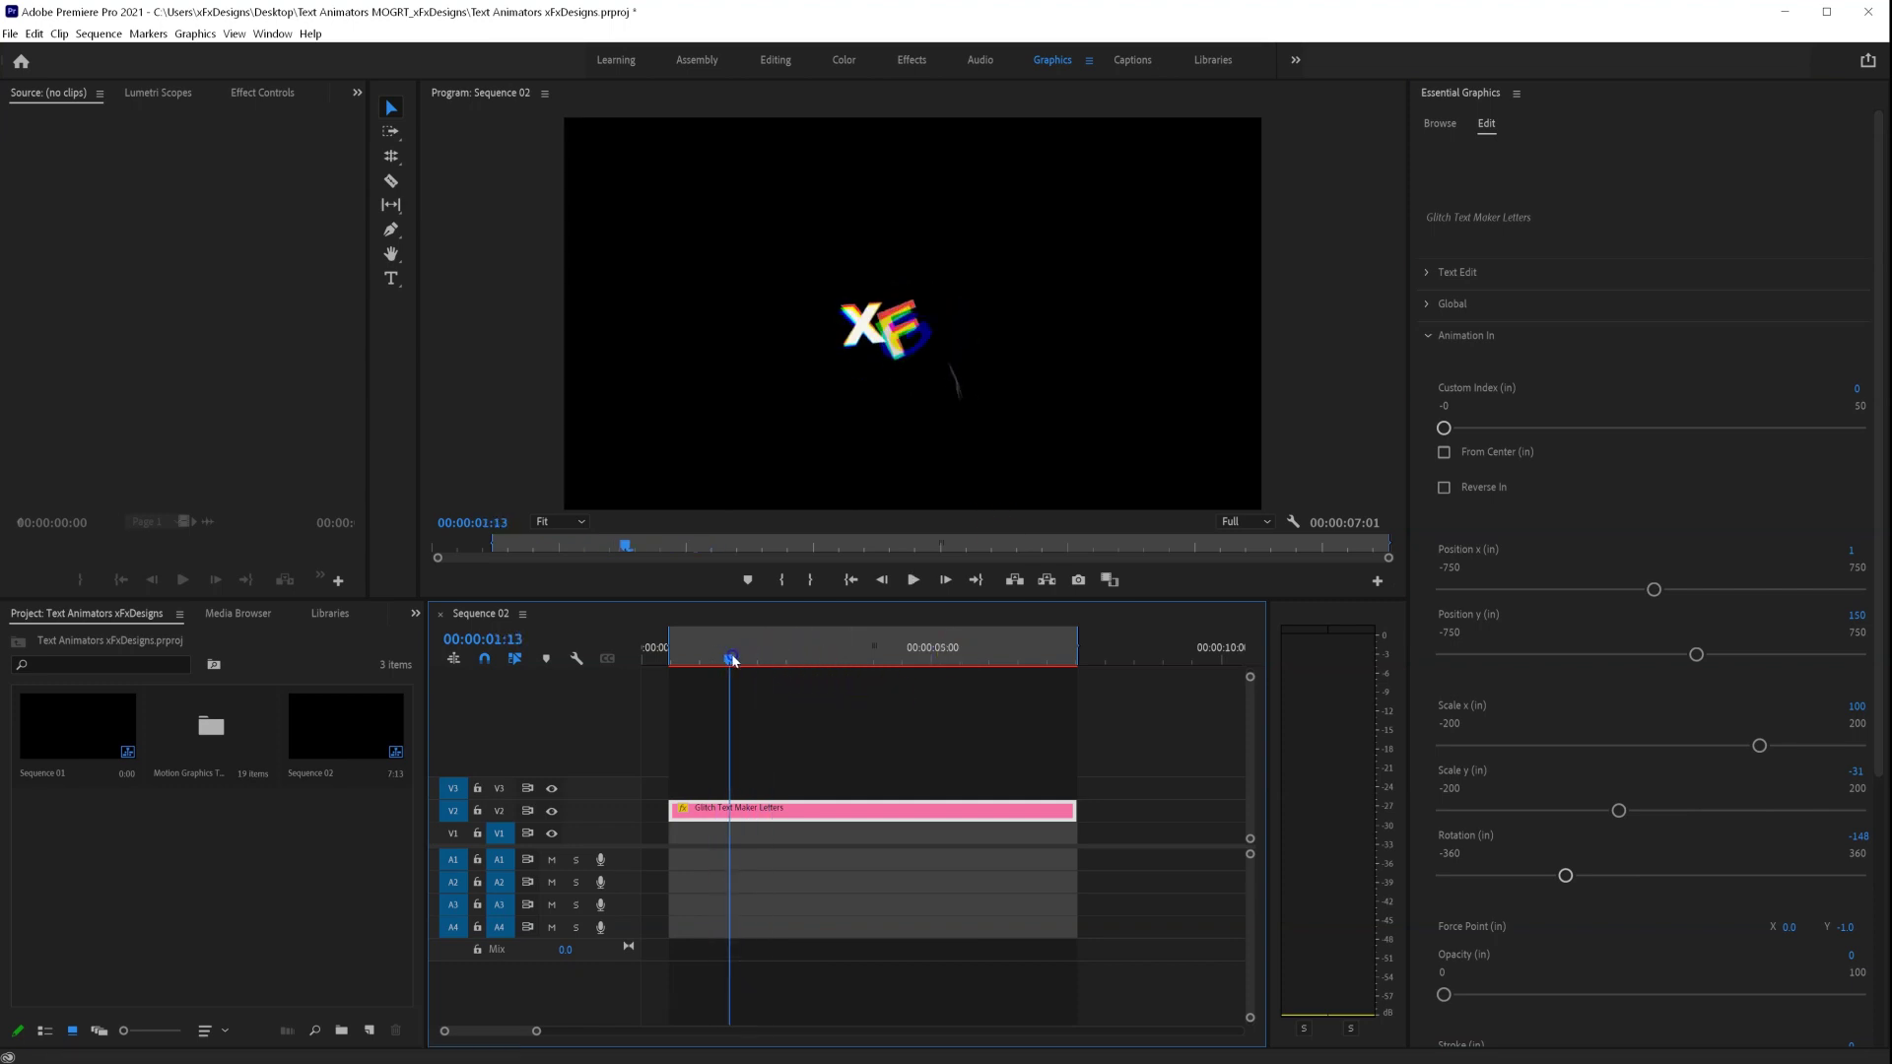
- Set Glitch Maps to 15 in the Global settings and play the title's entrance and ending
{"action": "left_click", "coordinate": [1429, 334]}
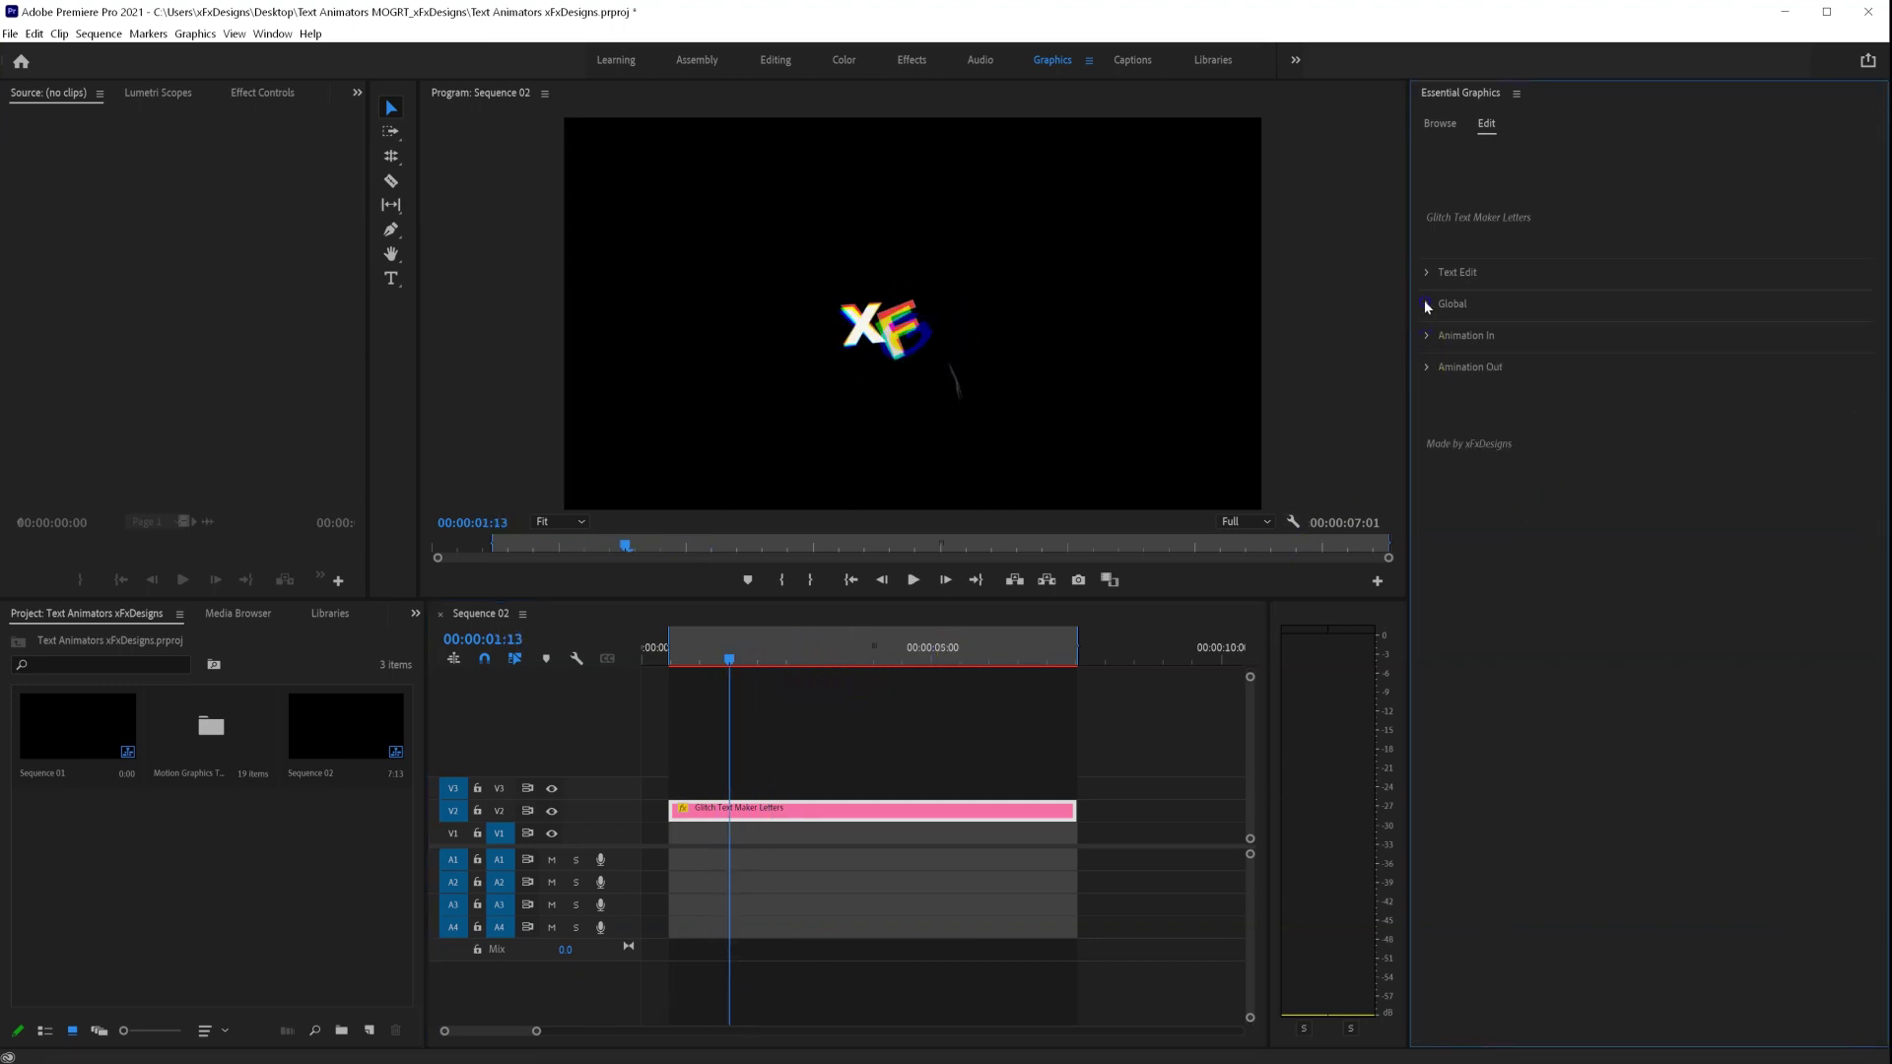
{"action": "left_click", "coordinate": [1428, 305]}
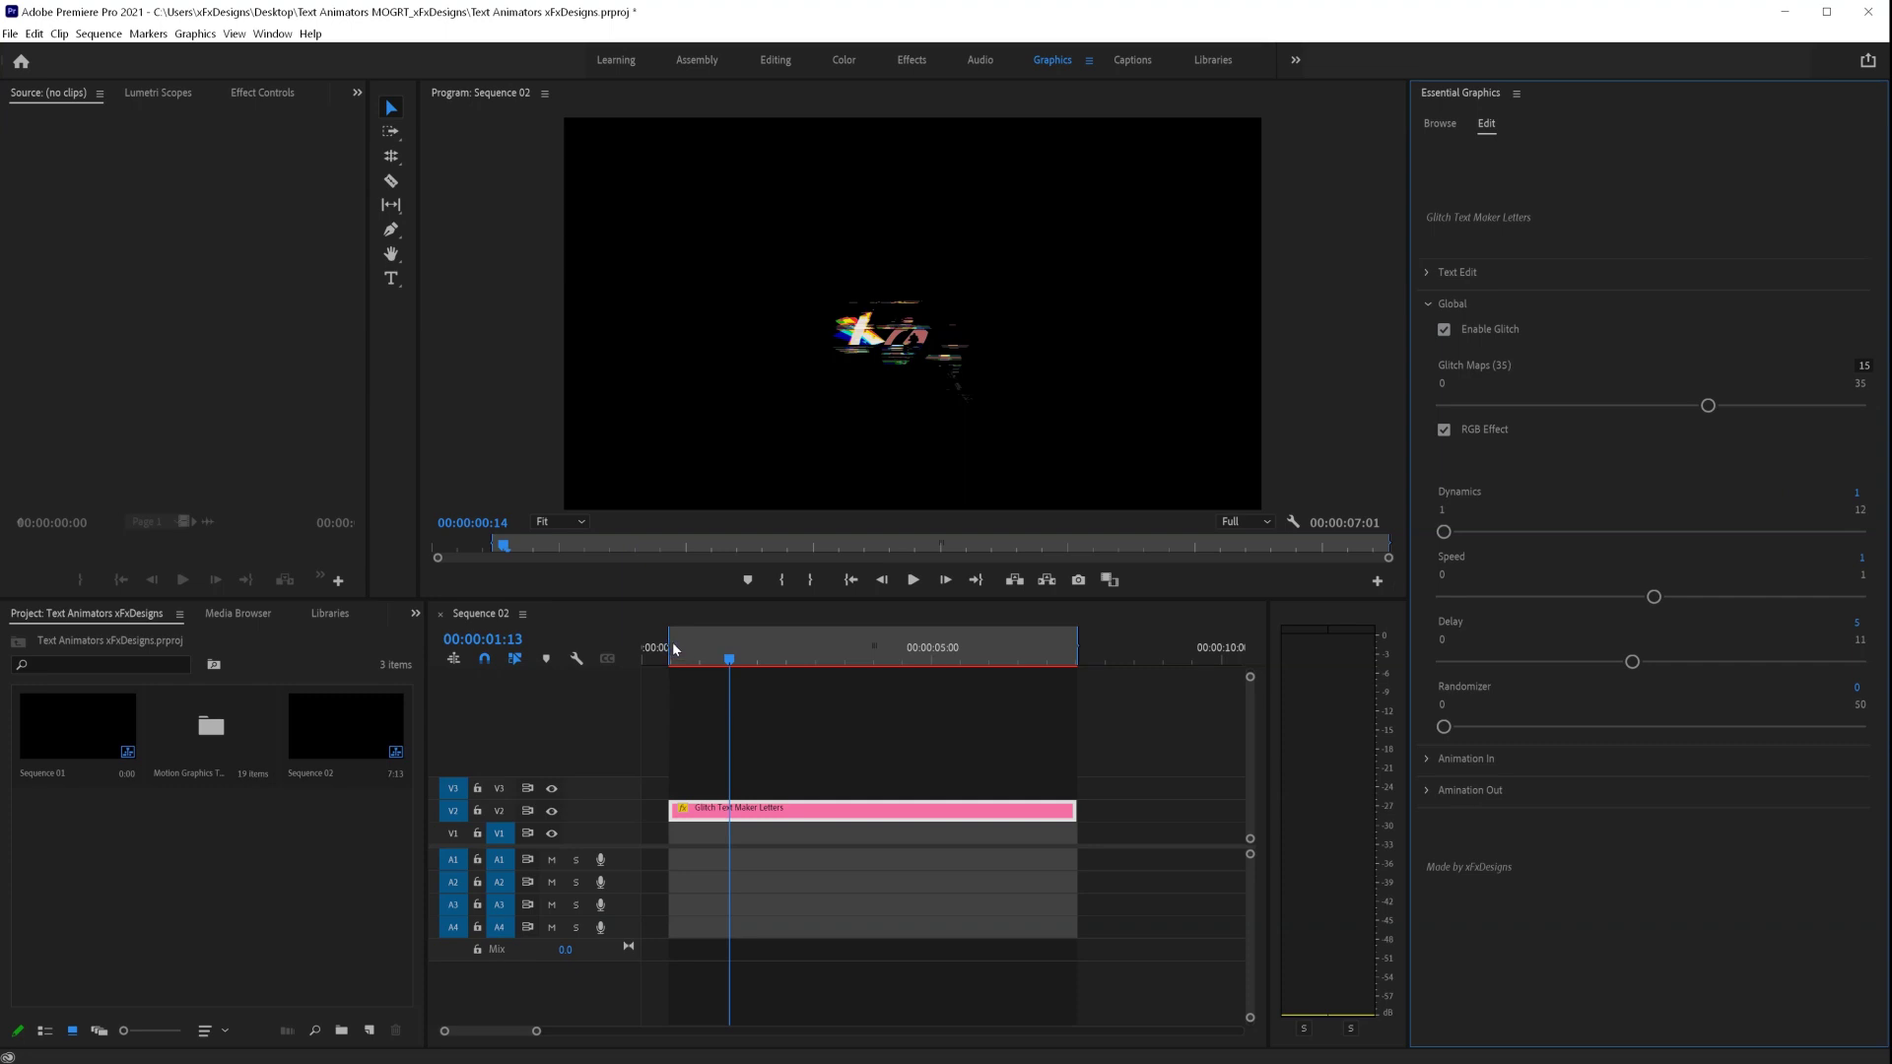
{"action": "left_click", "coordinate": [672, 653]}
{"action": "key", "text": "space"}
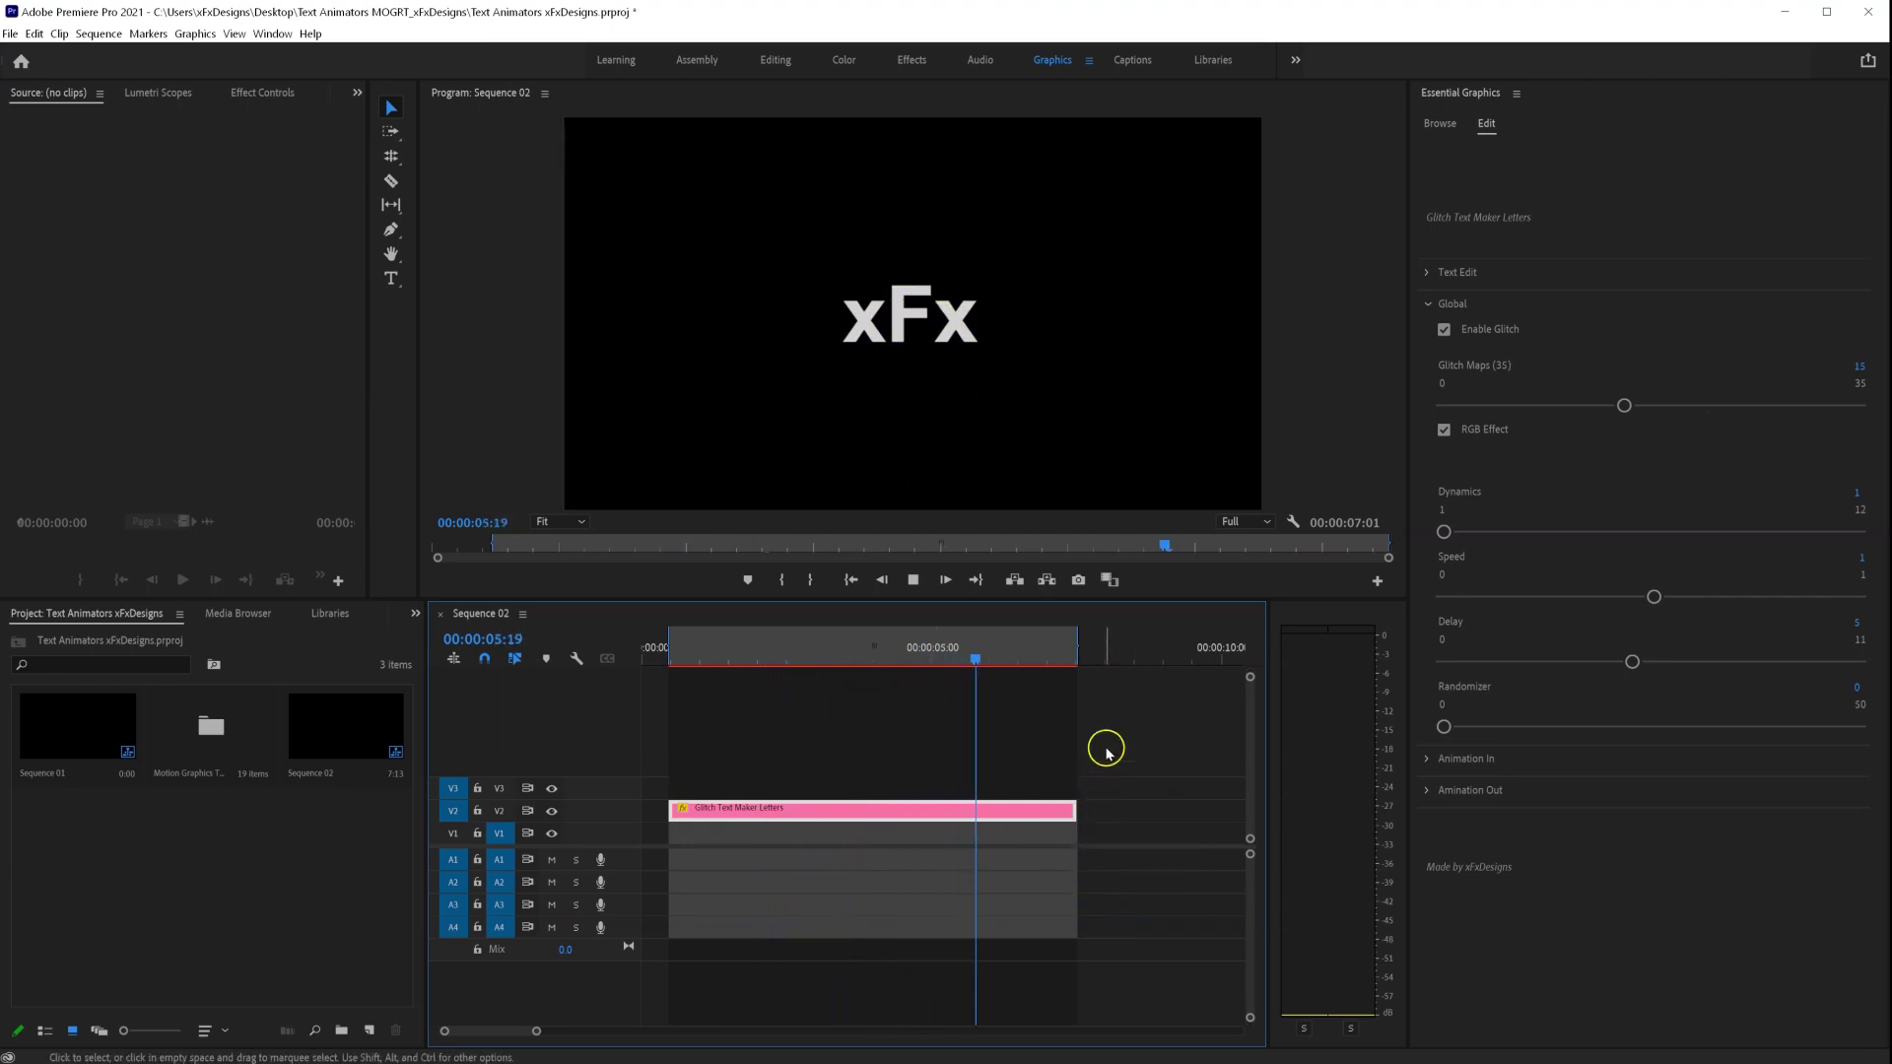
{"action": "left_click", "coordinate": [1068, 651]}
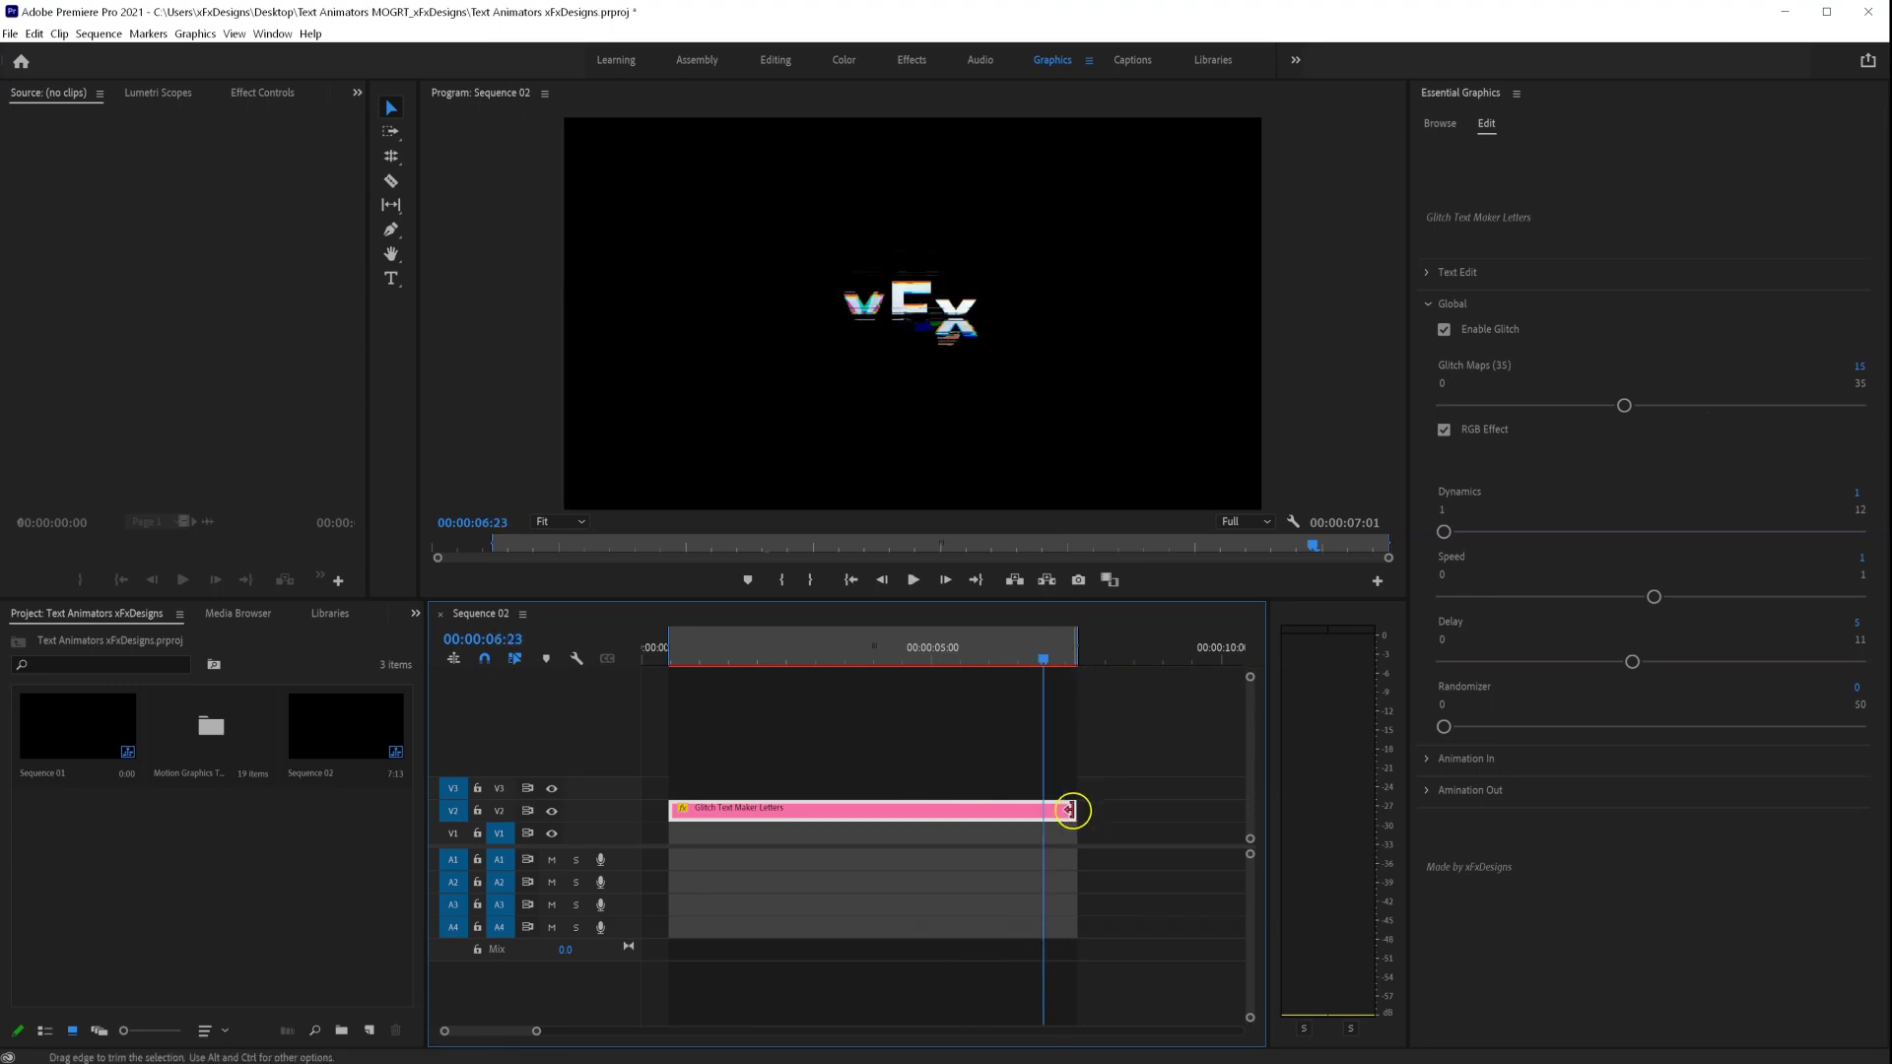
- Extend the Letters clip on V2 and the marked range's out point to about 9:23
{"action": "left_click_drag", "start_coordinate": [1070, 812], "coordinate": [1215, 813]}
{"action": "left_click_drag", "start_coordinate": [1078, 643], "coordinate": [1216, 660]}
- Play the extended title's entrance from the start with the whole sequence fitted in the timeline
{"action": "left_click_drag", "start_coordinate": [998, 663], "coordinate": [676, 658]}
{"action": "key", "text": "space"}
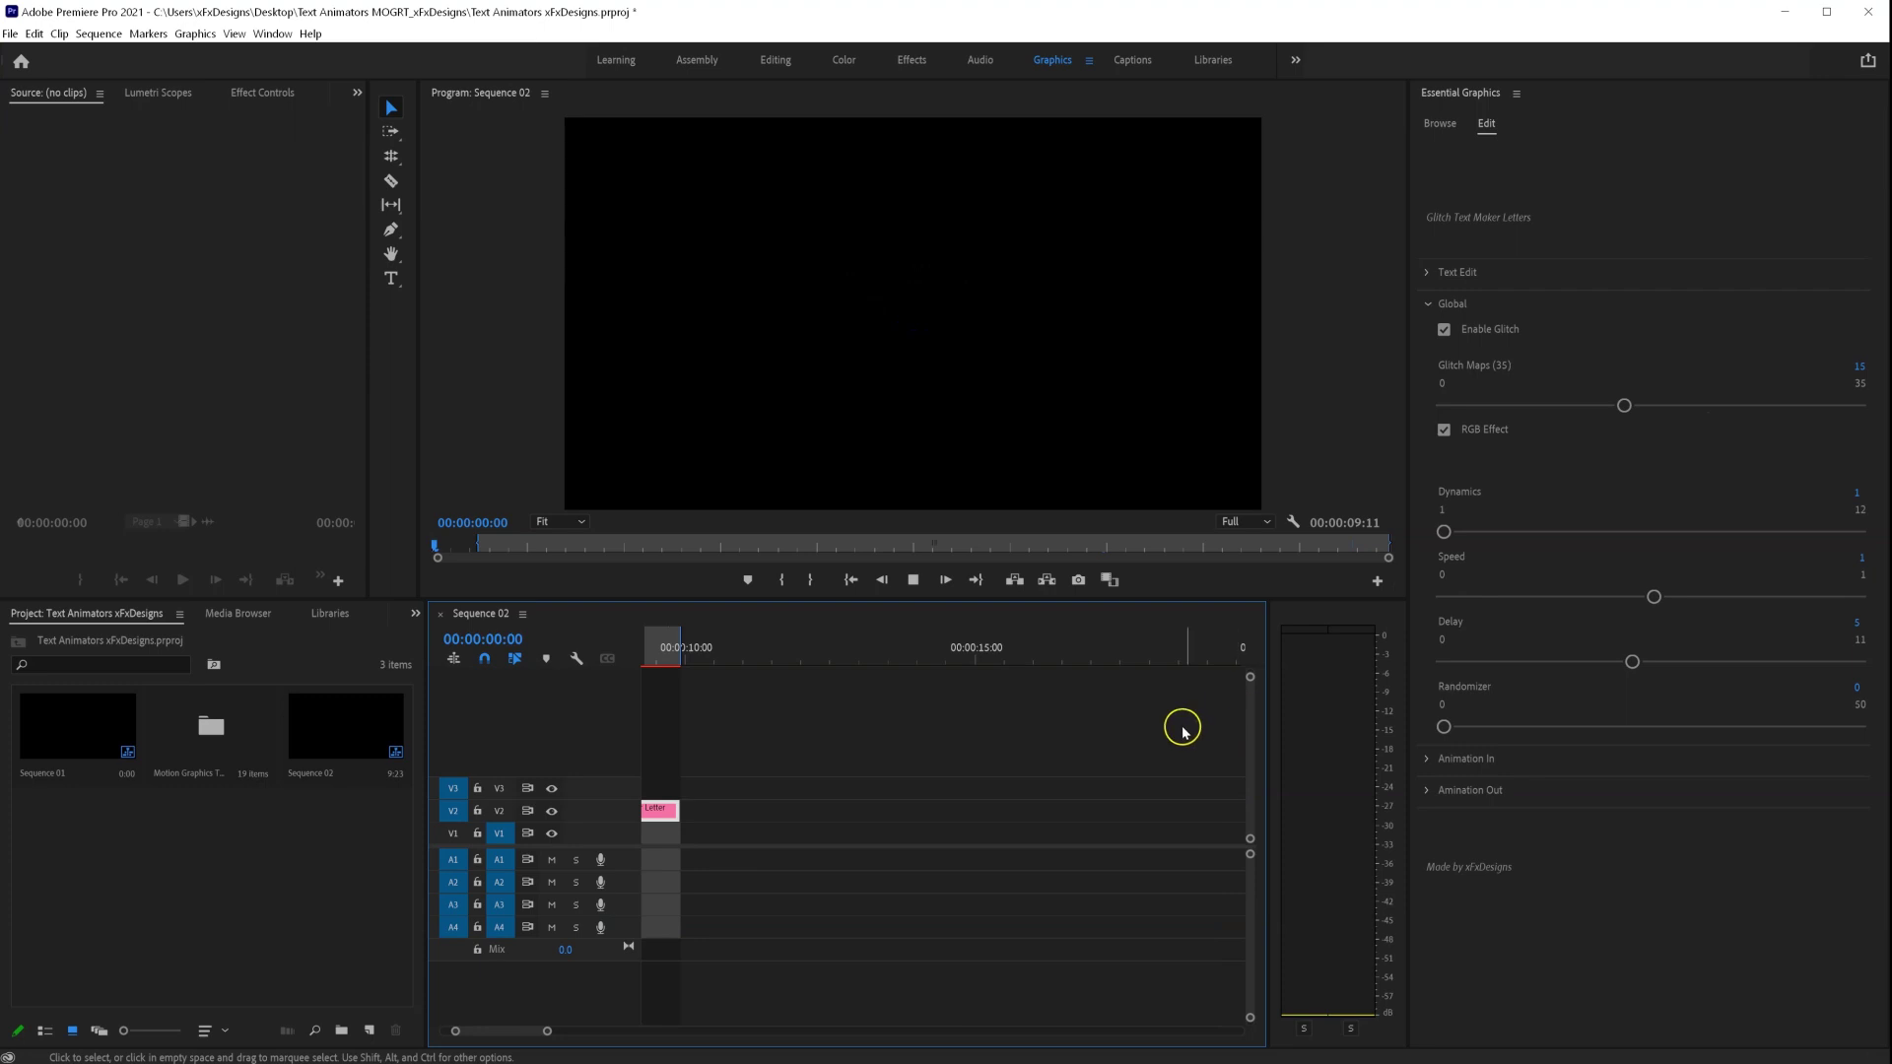
{"action": "key", "text": "backslash"}
{"action": "key", "text": "space"}
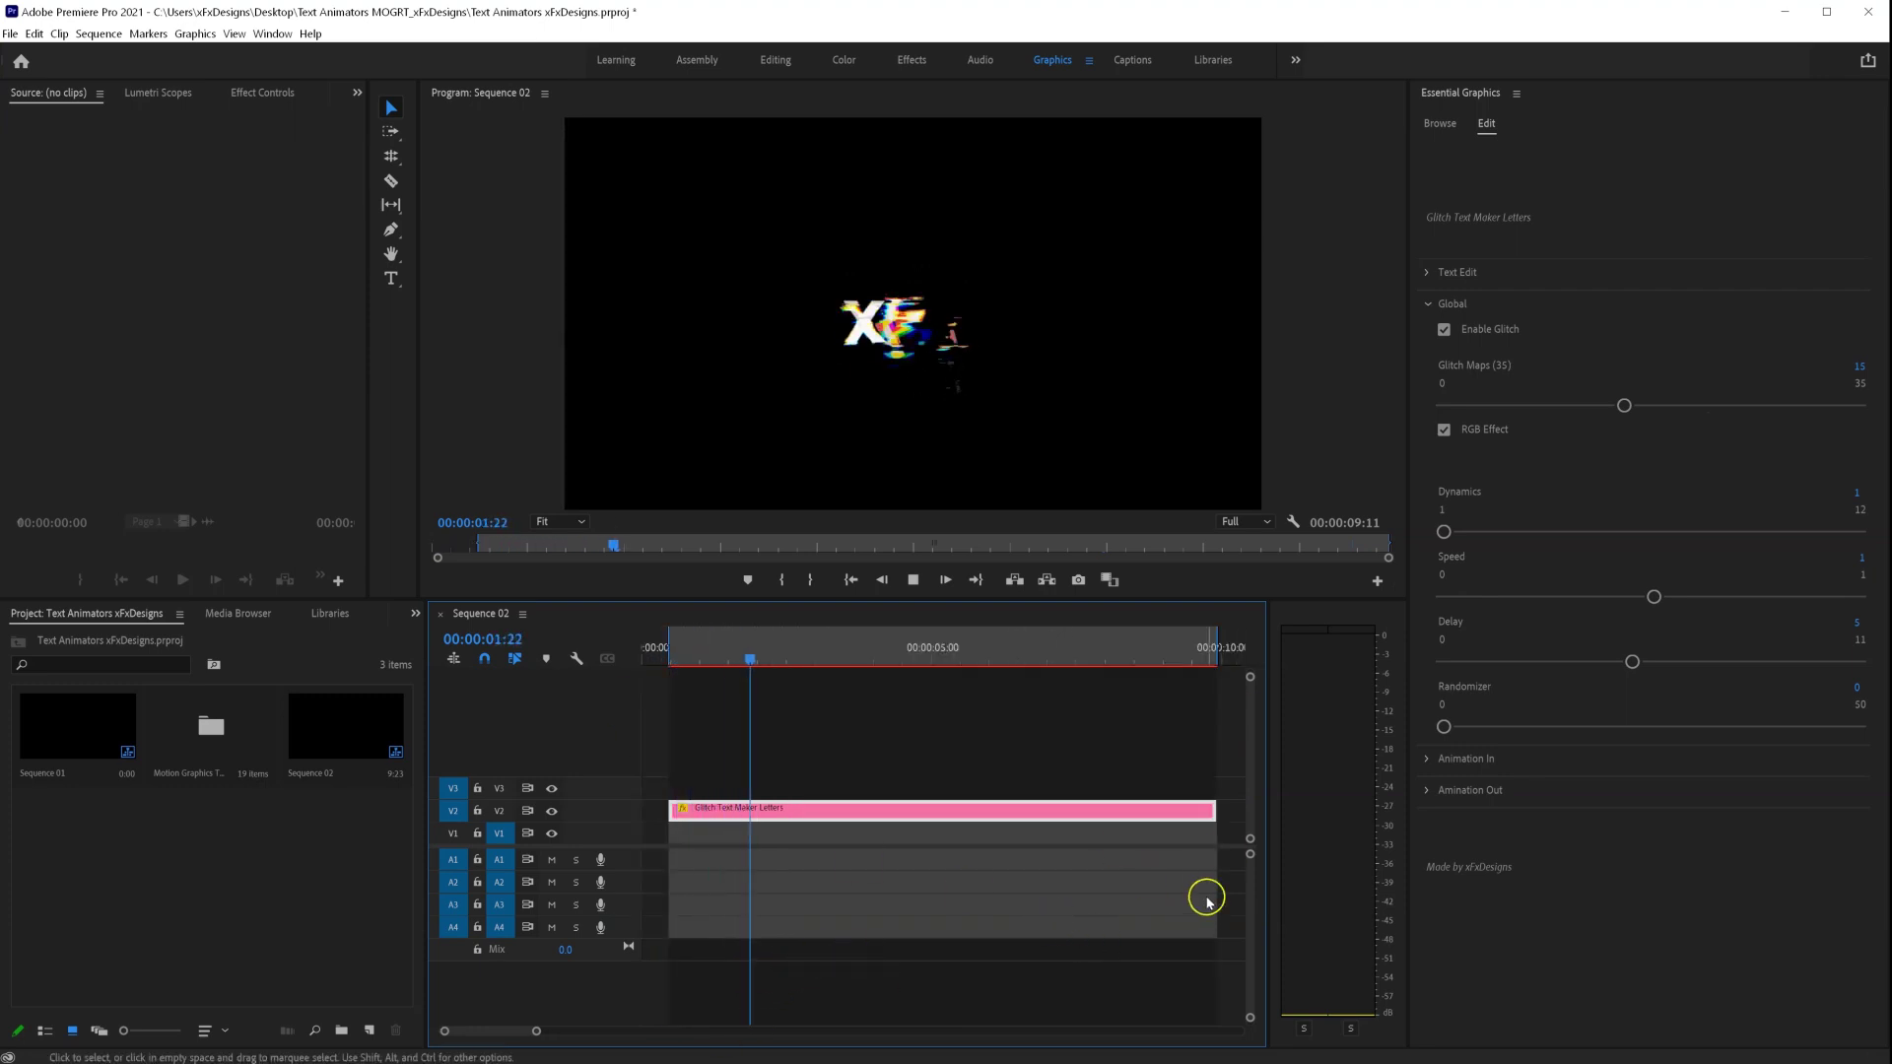
{"action": "key", "text": "space"}
- Collapse the Global settings and move the playhead to 00:00:08:12, near the title's end
{"action": "left_click", "coordinate": [1429, 304]}
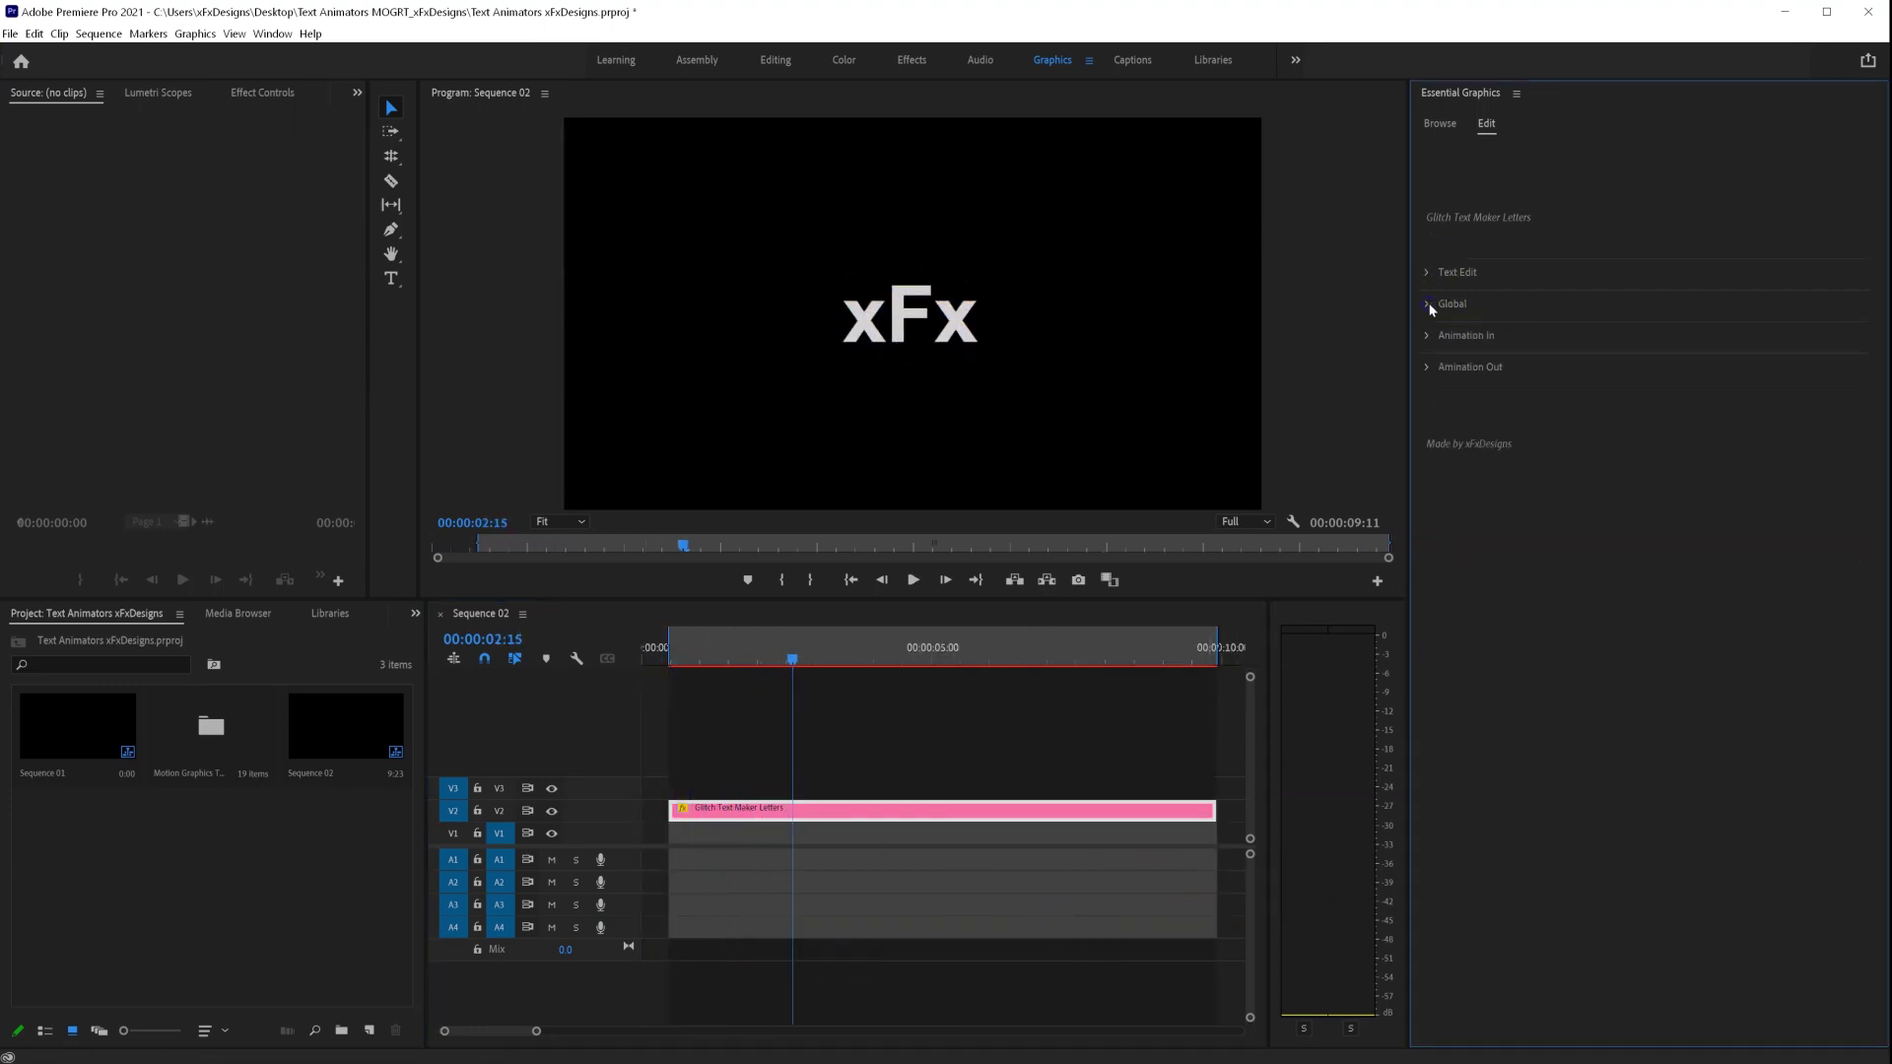
{"action": "left_click_drag", "start_coordinate": [765, 662], "coordinate": [1139, 652]}
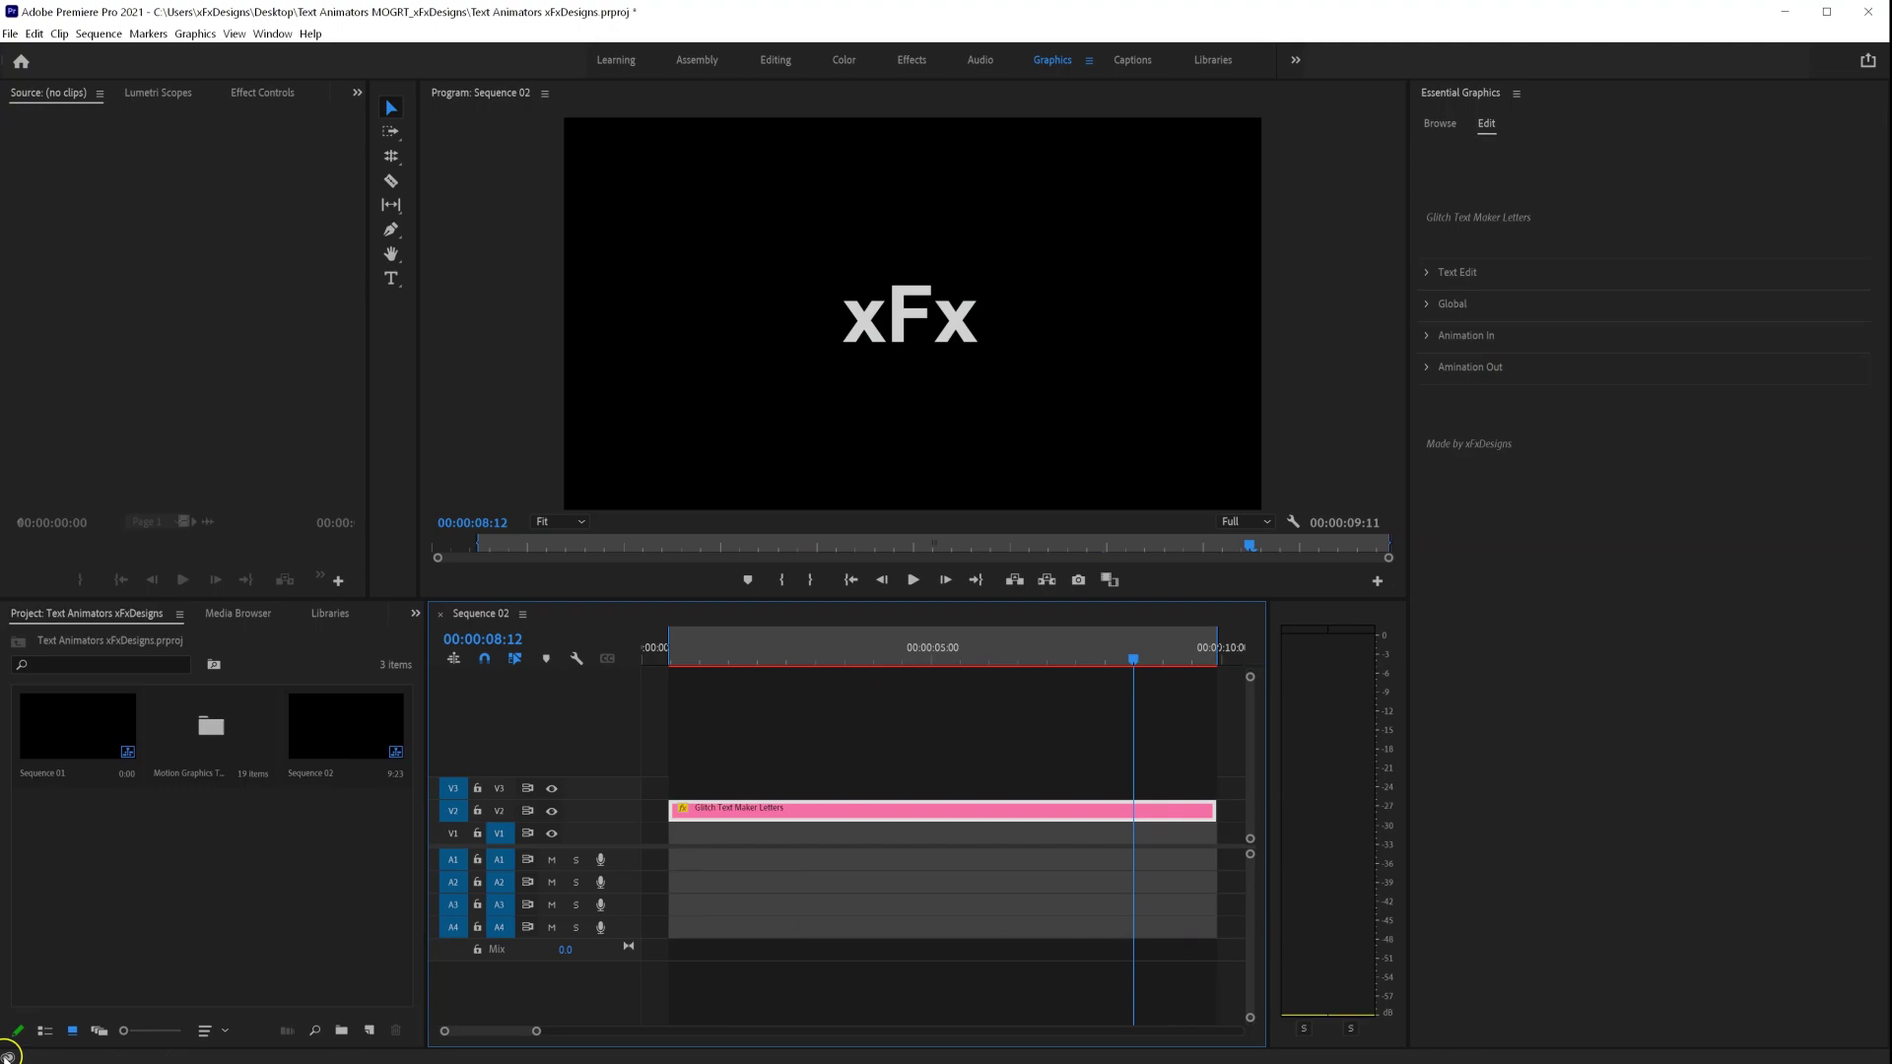